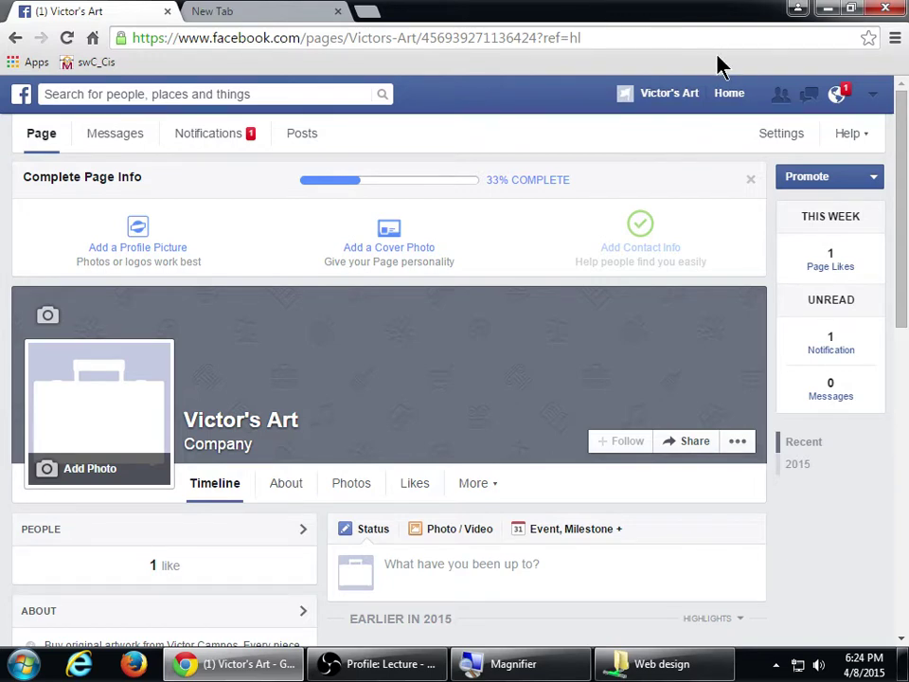
# Switch between the Home view and the Victor's Art page to compare them, ending on the page.
pyautogui.click(726, 96)
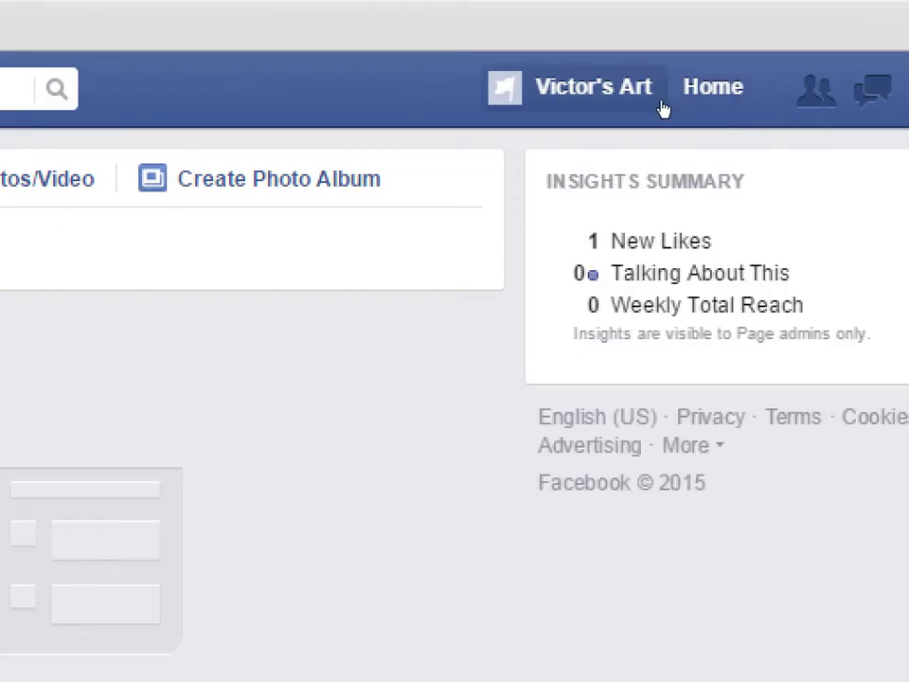
pyautogui.click(650, 102)
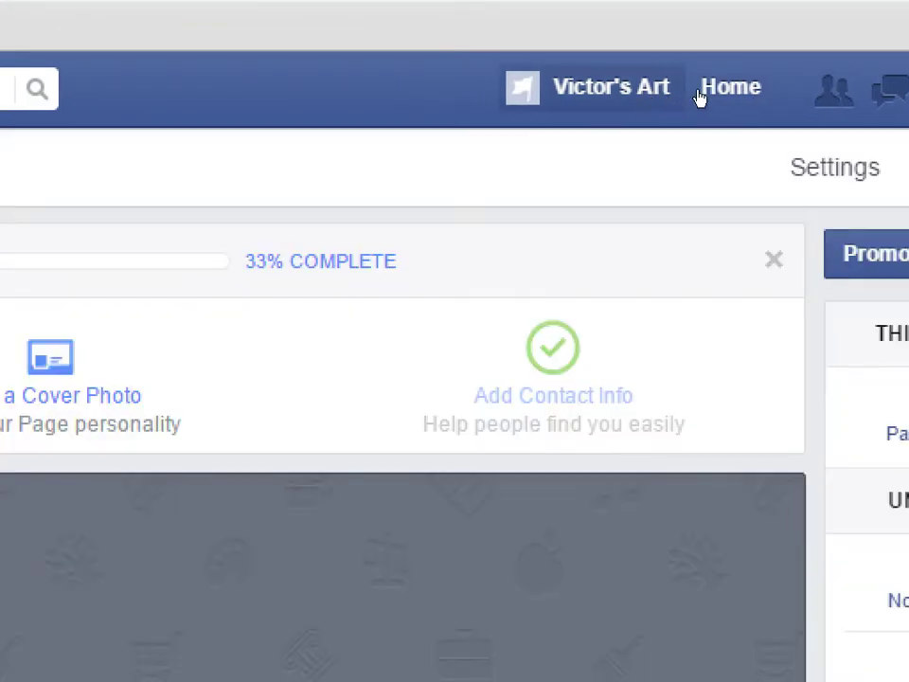
pyautogui.click(730, 99)
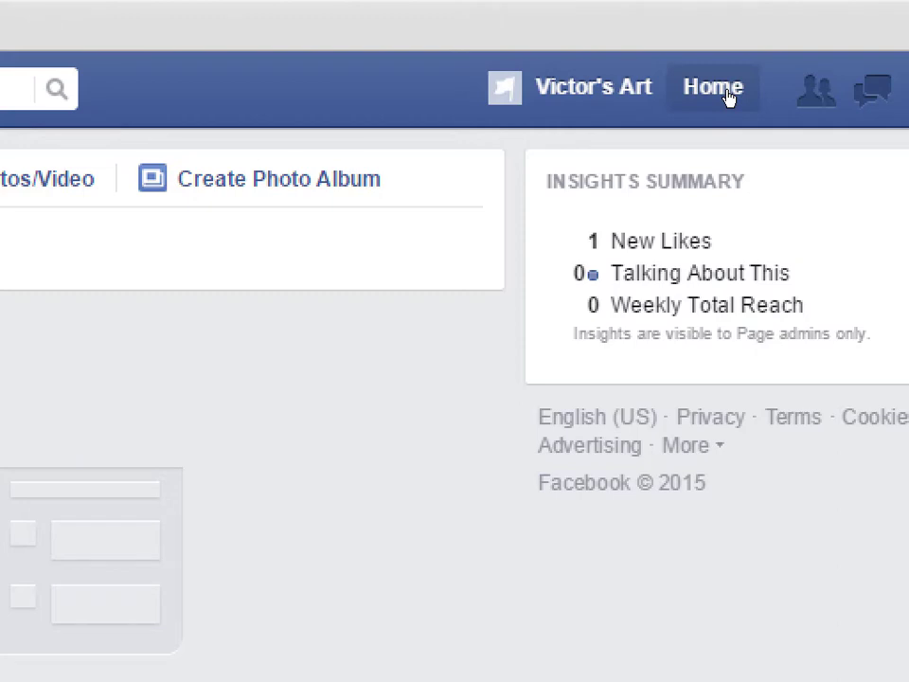
pyautogui.click(662, 89)
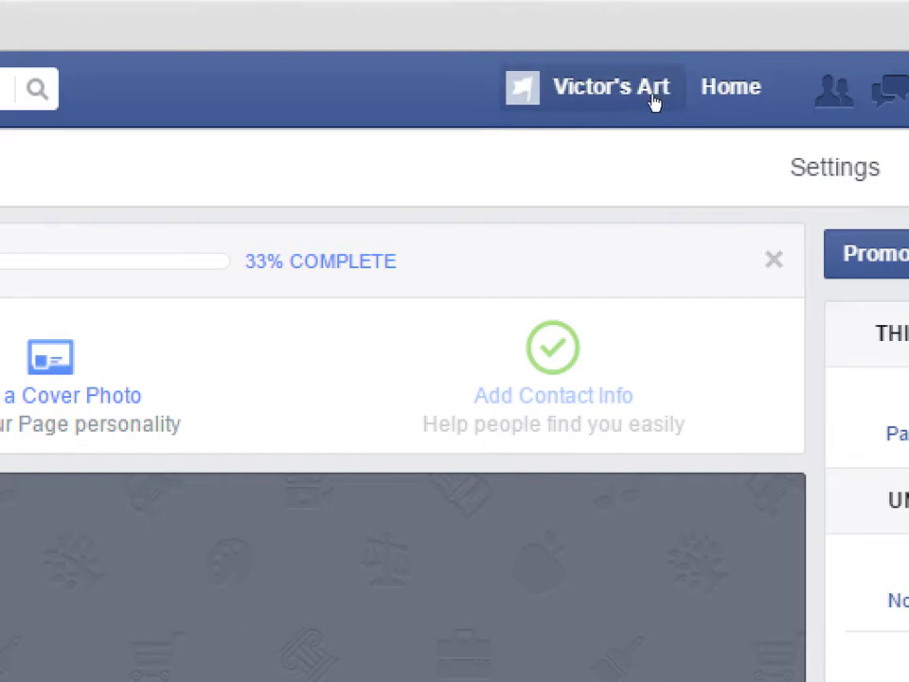
pyautogui.click(660, 101)
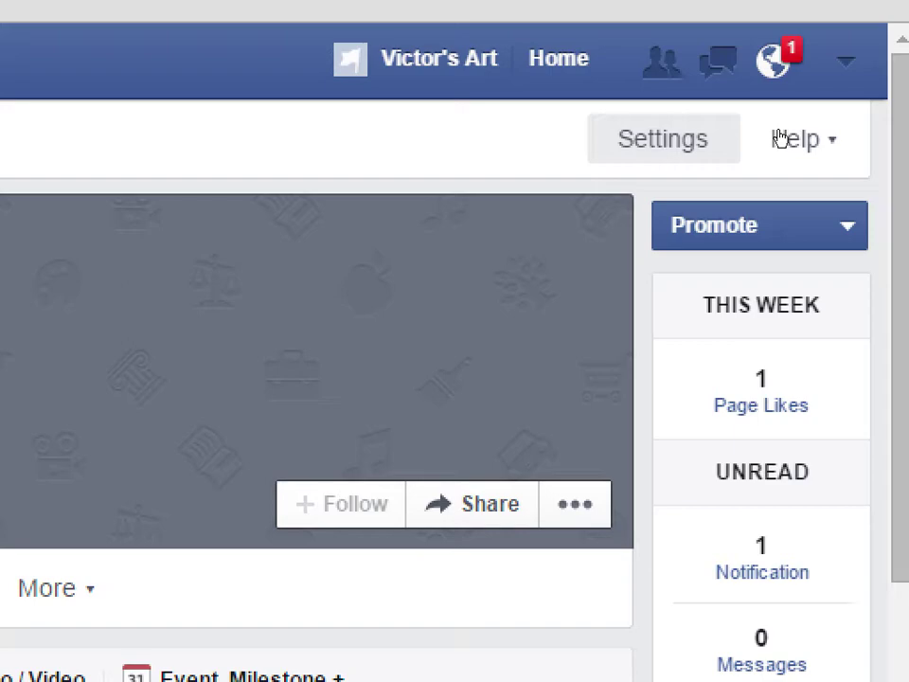
# In the page's settings, set Posting Ability to allow others' posts with photos and videos, reviewed before they are shown, and save.
pyautogui.click(734, 140)
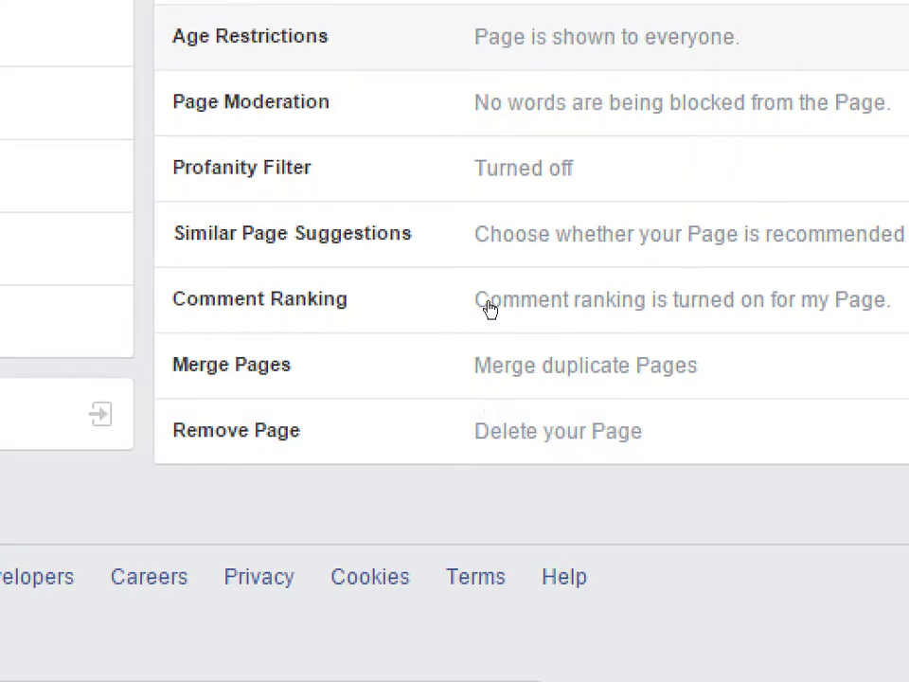
pyautogui.scroll(2, 534, 208)
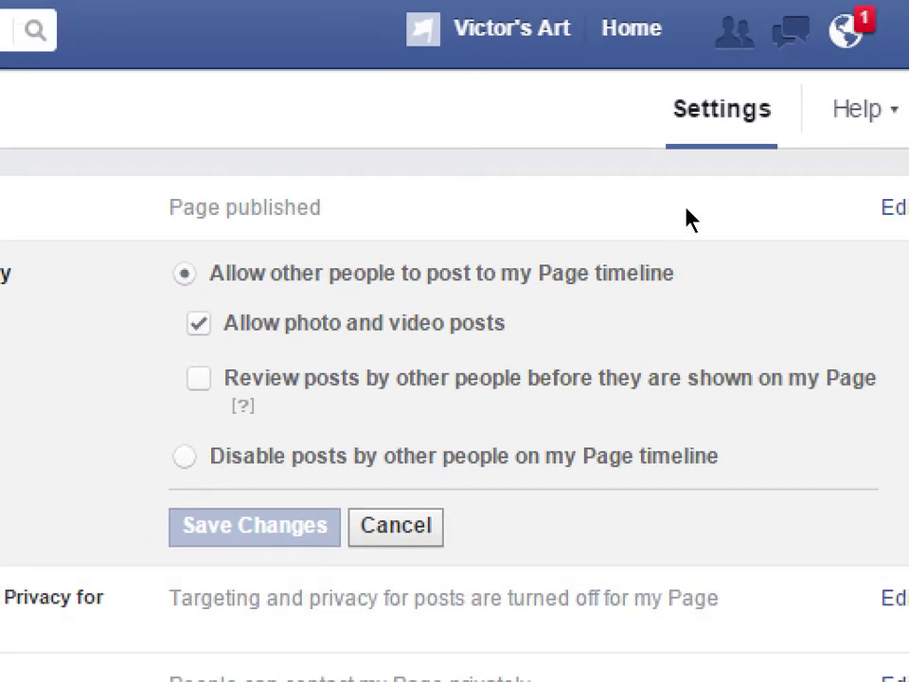
pyautogui.press('Down')
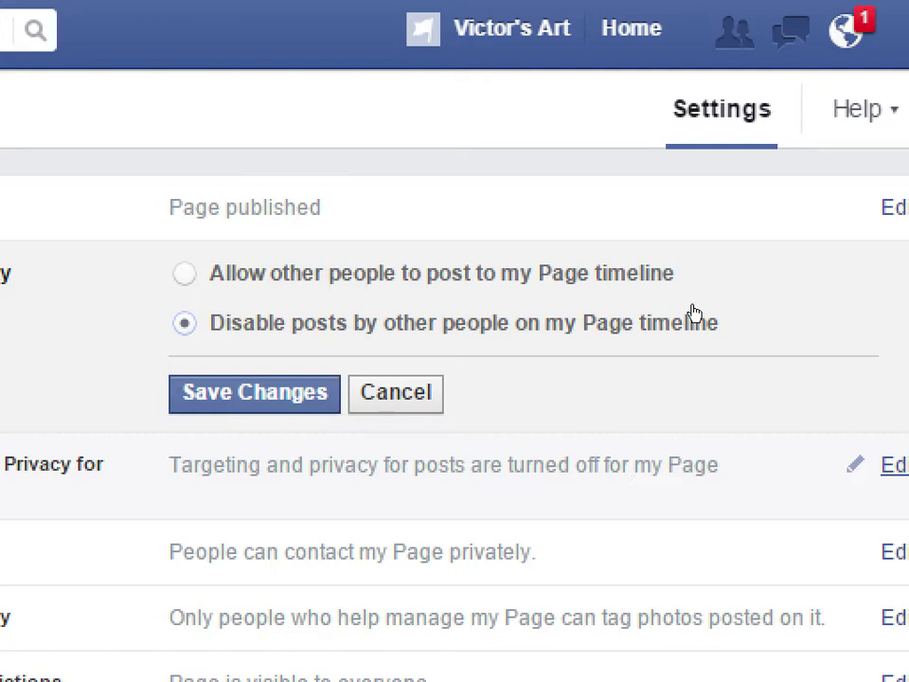
pyautogui.press('Up')
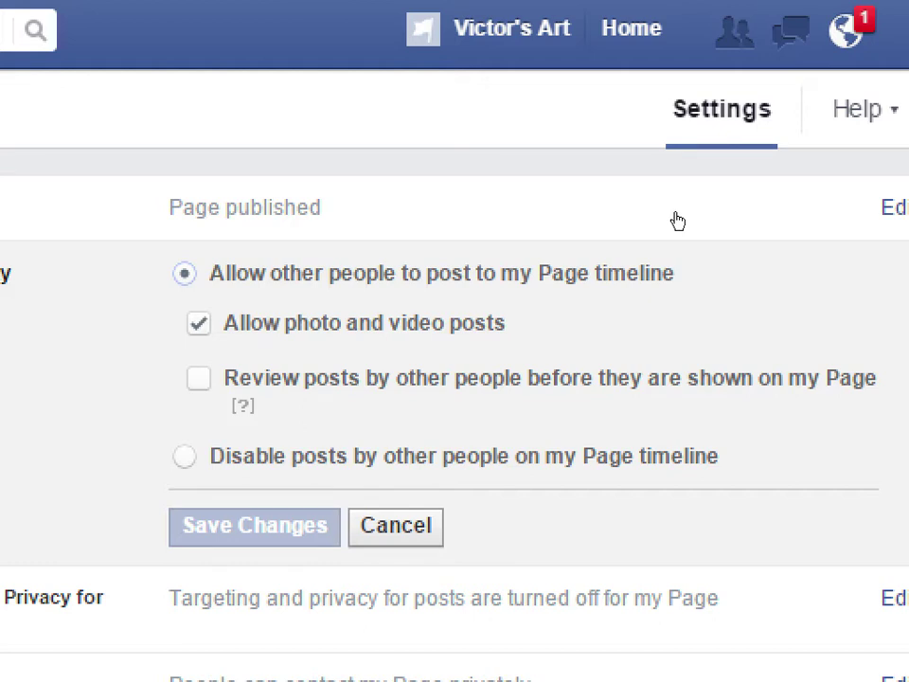
pyautogui.press('space')
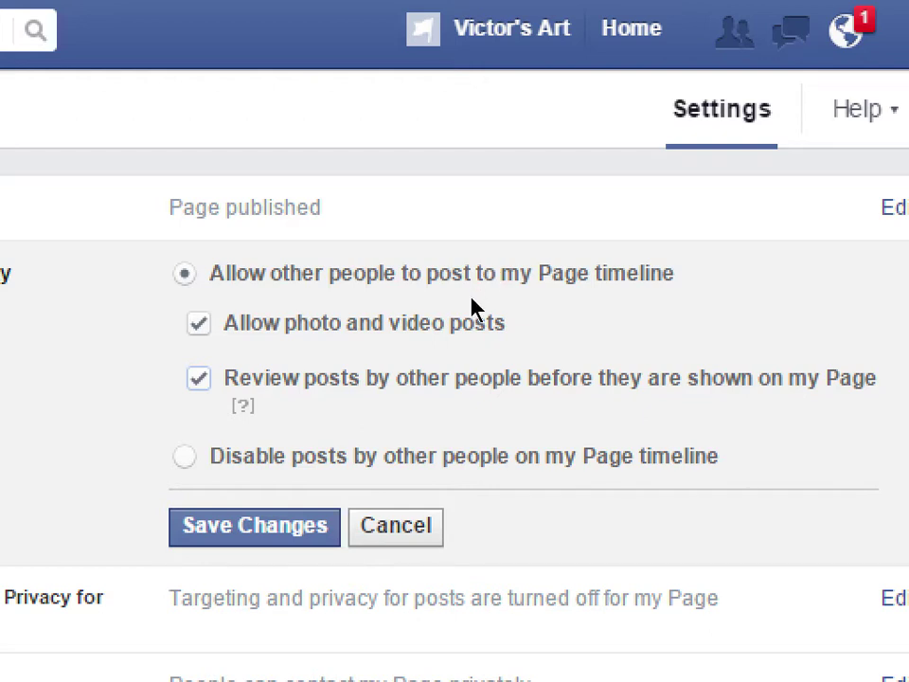
pyautogui.press('Down')
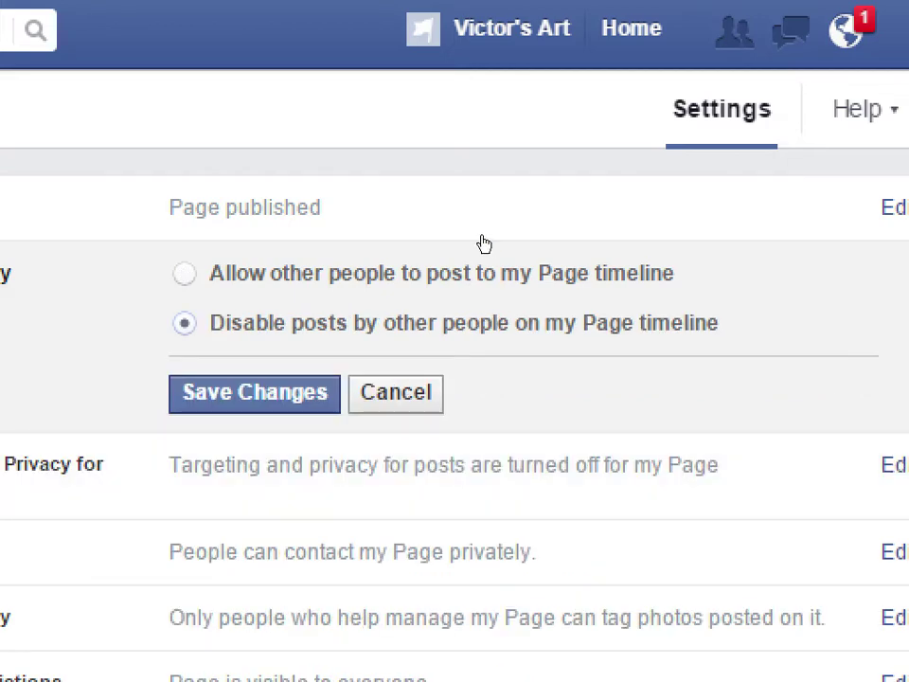
pyautogui.press('Up')
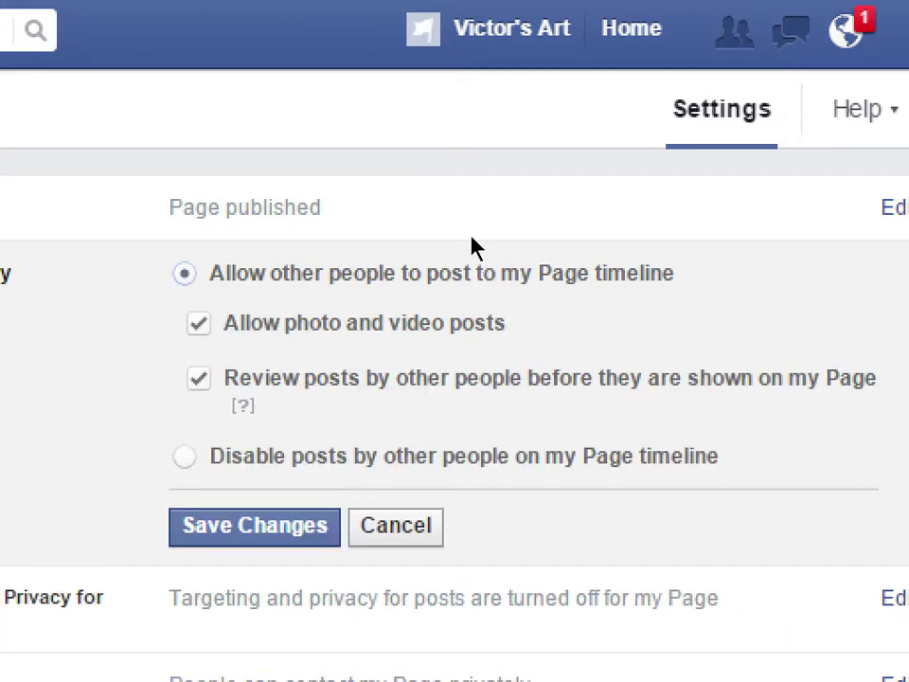
pyautogui.press('space')
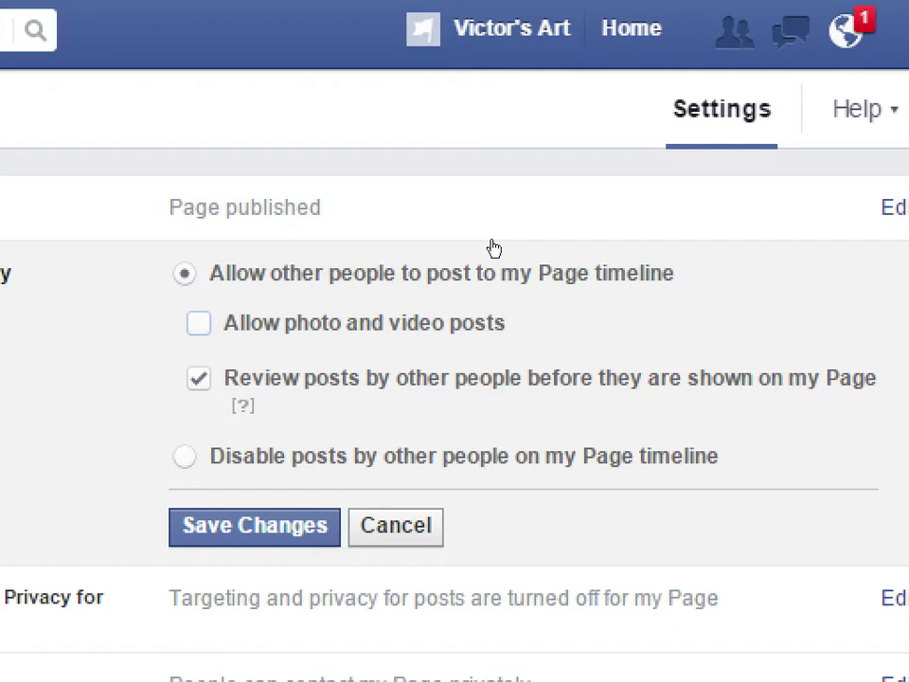
pyautogui.press('space')
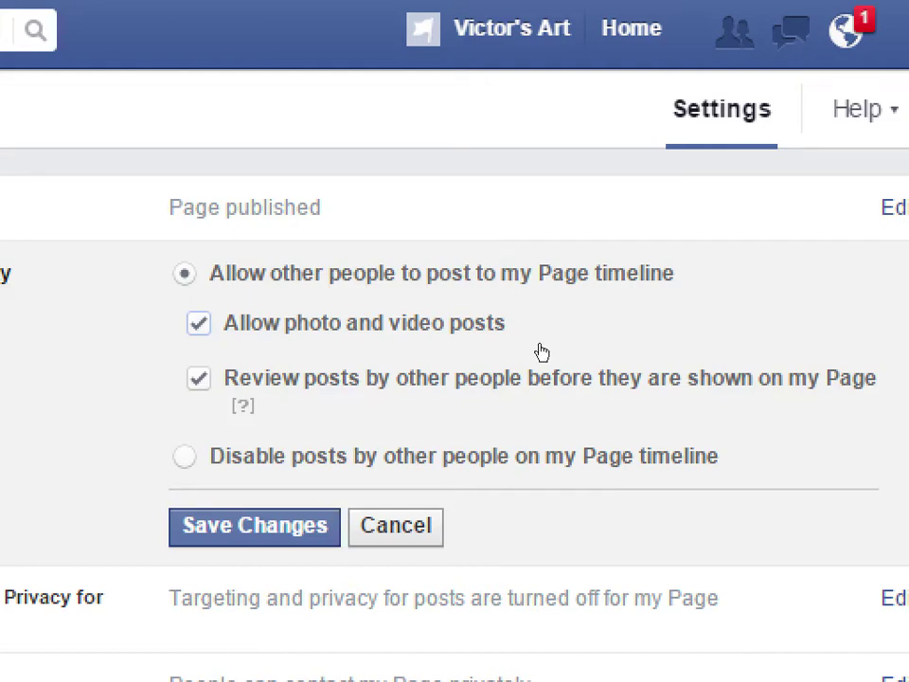
pyautogui.press('Return')
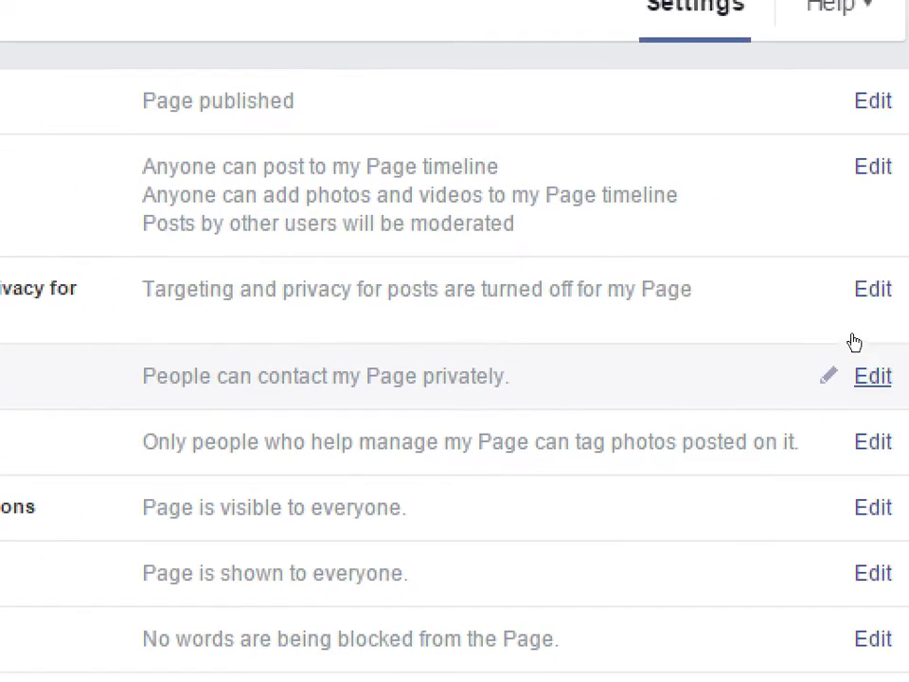
# Examine the Messages, Tagging Ability and Country Restrictions settings without changing them.
pyautogui.click(851, 383)
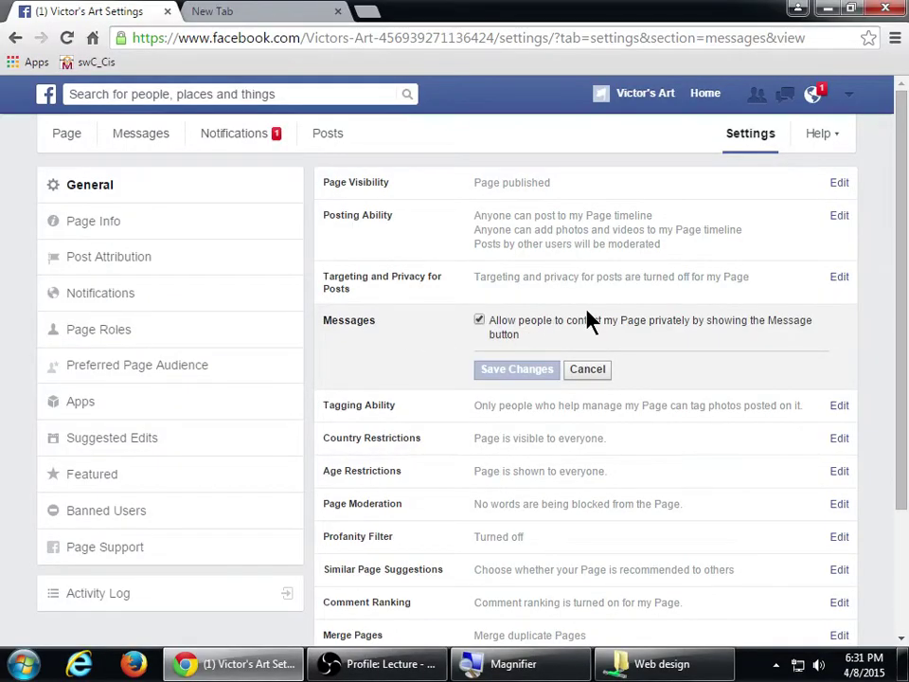
pyautogui.click(582, 370)
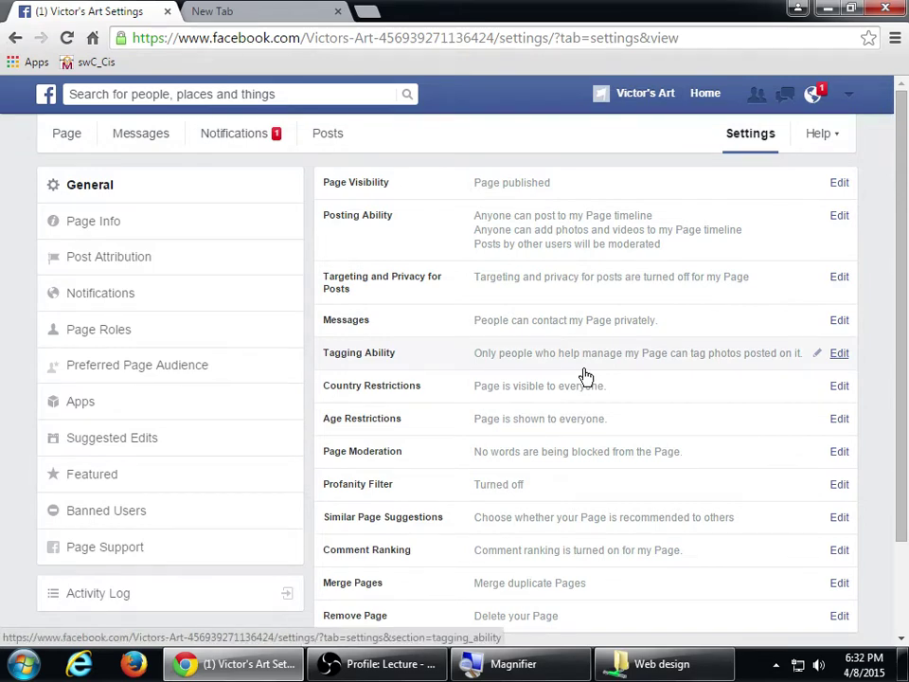
pyautogui.click(538, 366)
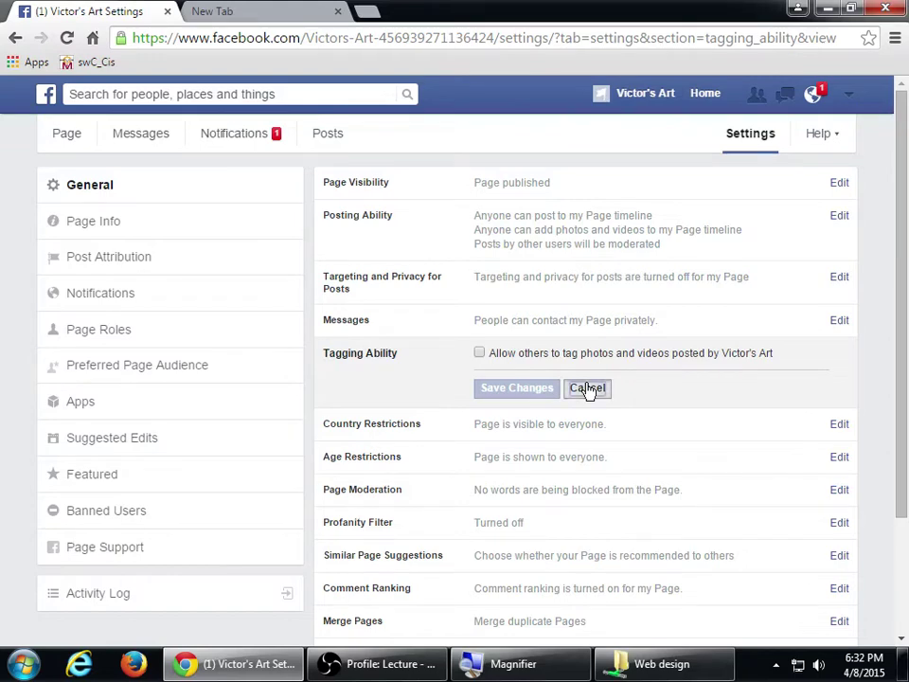
pyautogui.click(586, 389)
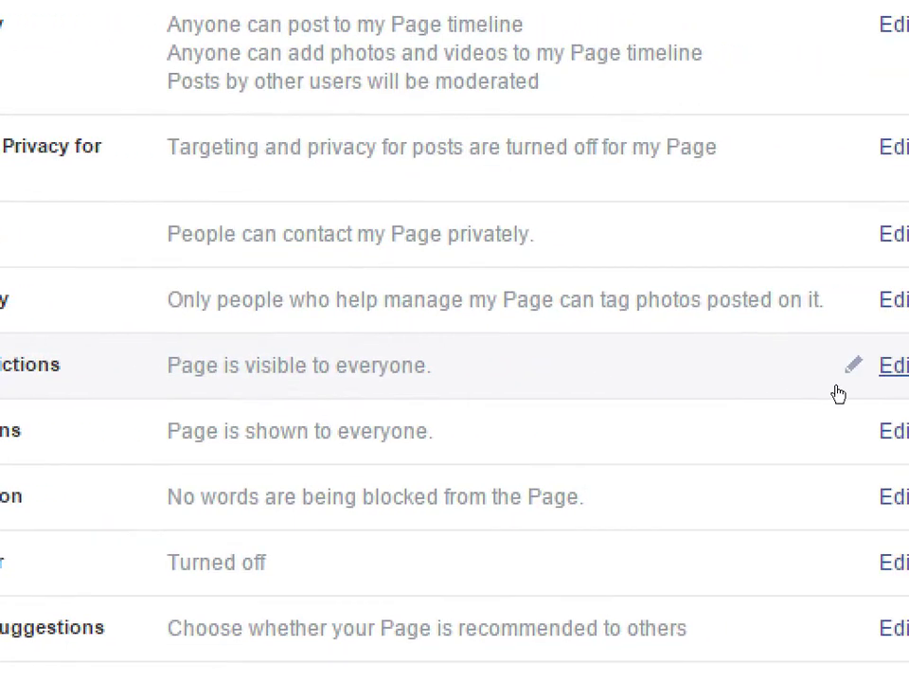
pyautogui.click(838, 393)
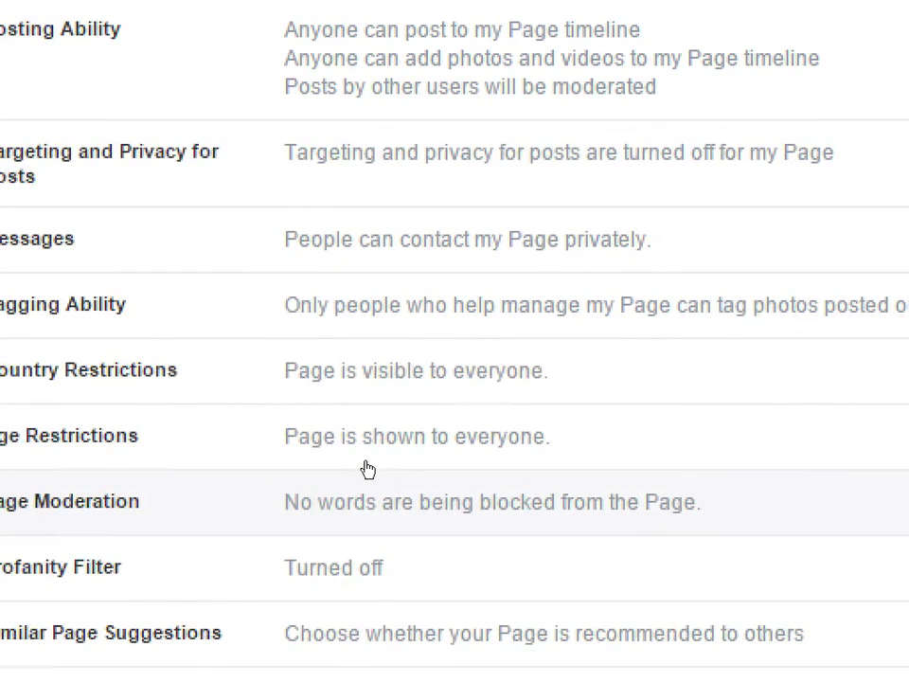
# Examine the Age Restrictions options from Anyone (13+) to Alcohol-Related and close the setting without changing it.
pyautogui.click(447, 423)
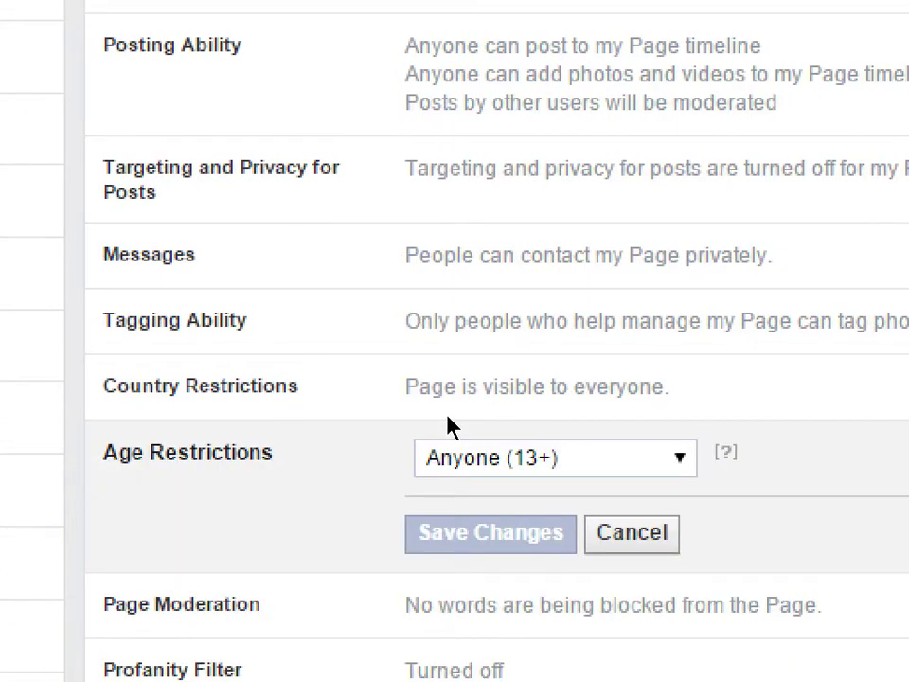
pyautogui.click(581, 425)
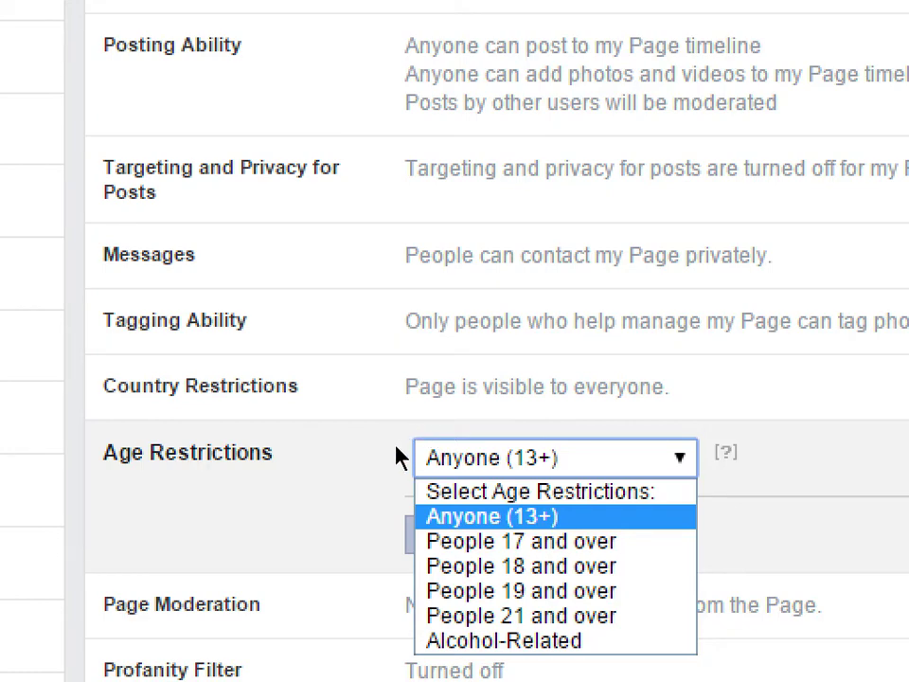
pyautogui.press('Down')
pyautogui.press('Down')
pyautogui.press('Down')
pyautogui.press('Down')
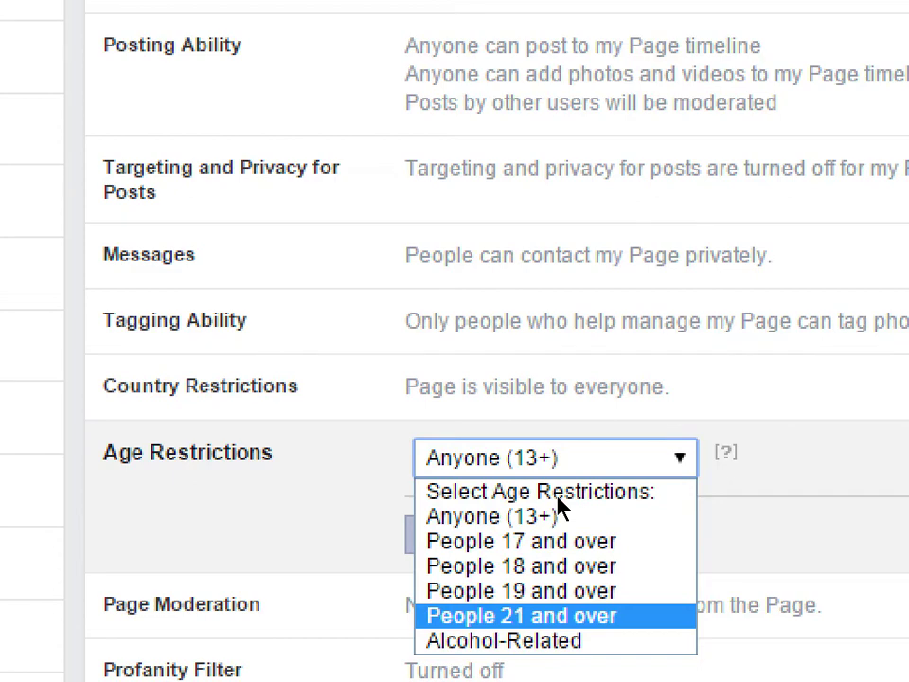
pyautogui.press('Up')
pyautogui.press('Up')
pyautogui.press('Down')
pyautogui.press('Down')
pyautogui.press('Up')
pyautogui.press('Up')
pyautogui.press('Up')
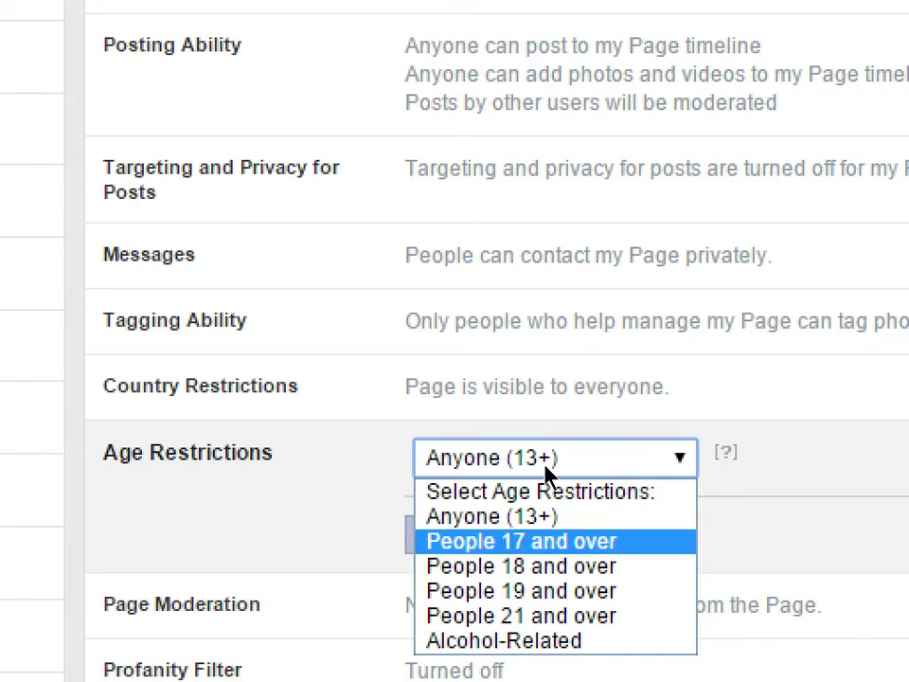
pyautogui.press('Down')
pyautogui.press('Down')
pyautogui.press('Down')
pyautogui.press('Down')
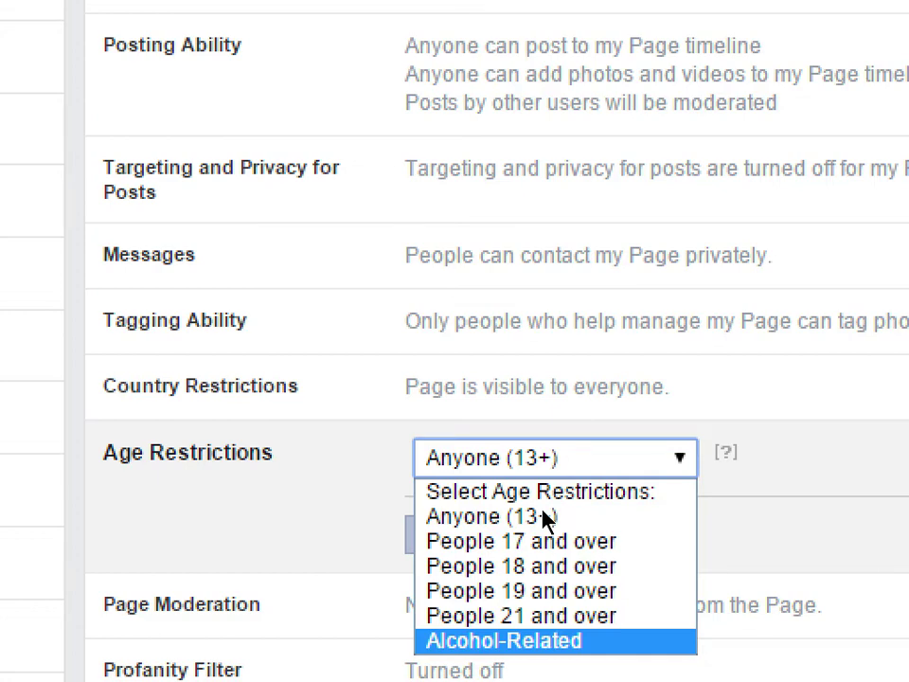
pyautogui.click(405, 488)
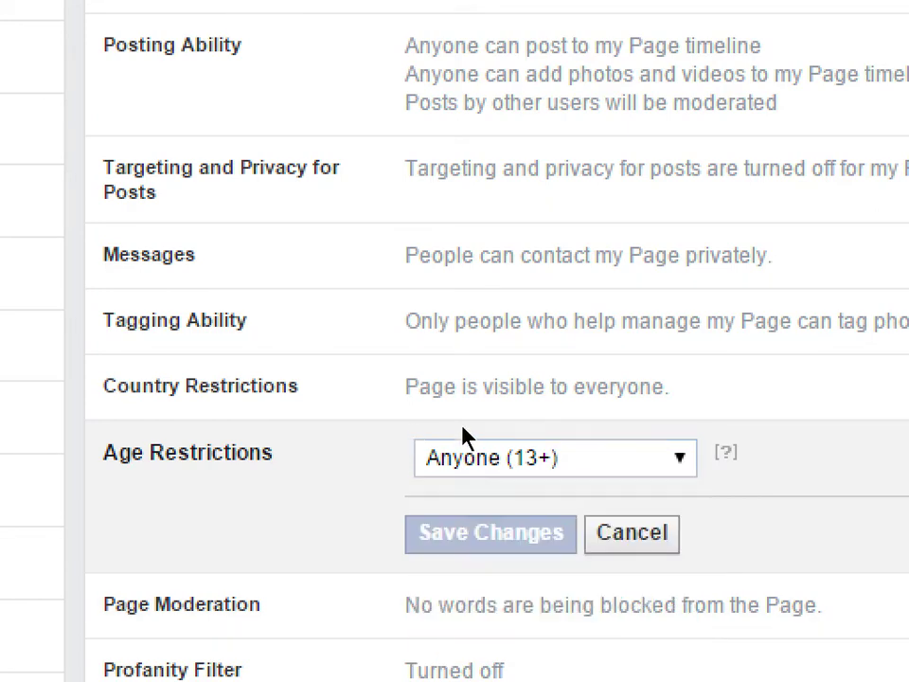
pyautogui.press('Escape')
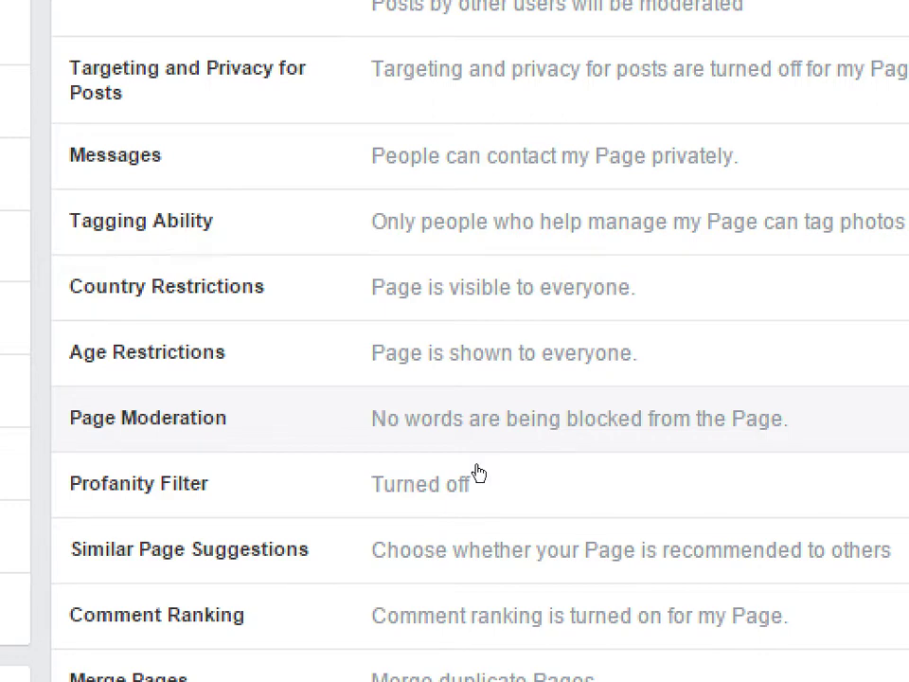
# Try adding the word "cat" to the Page Moderation block list, and clear the entry again.
pyautogui.click(483, 453)
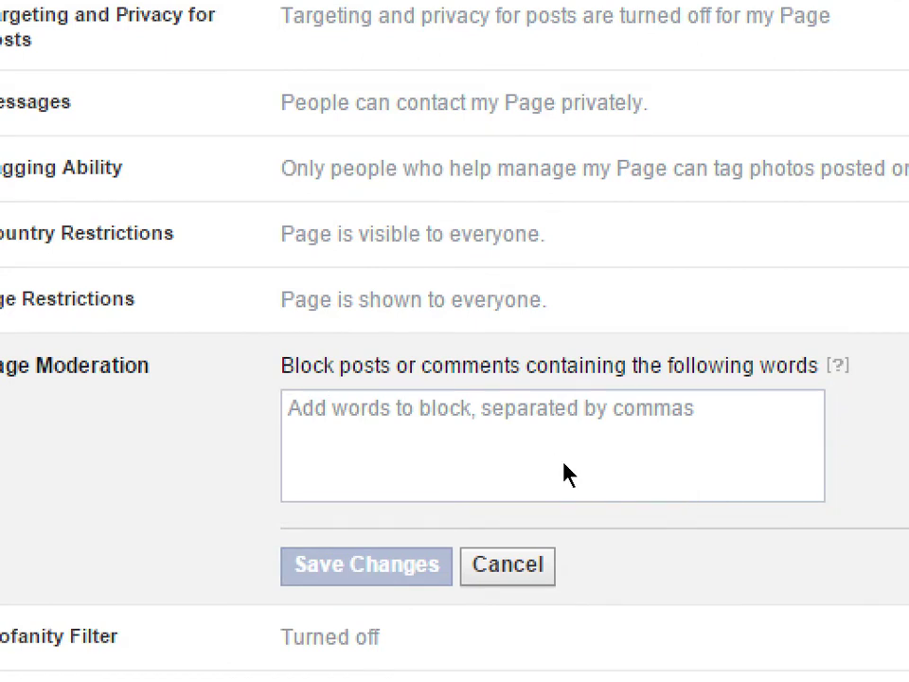
pyautogui.click(673, 486)
pyautogui.write('cat')
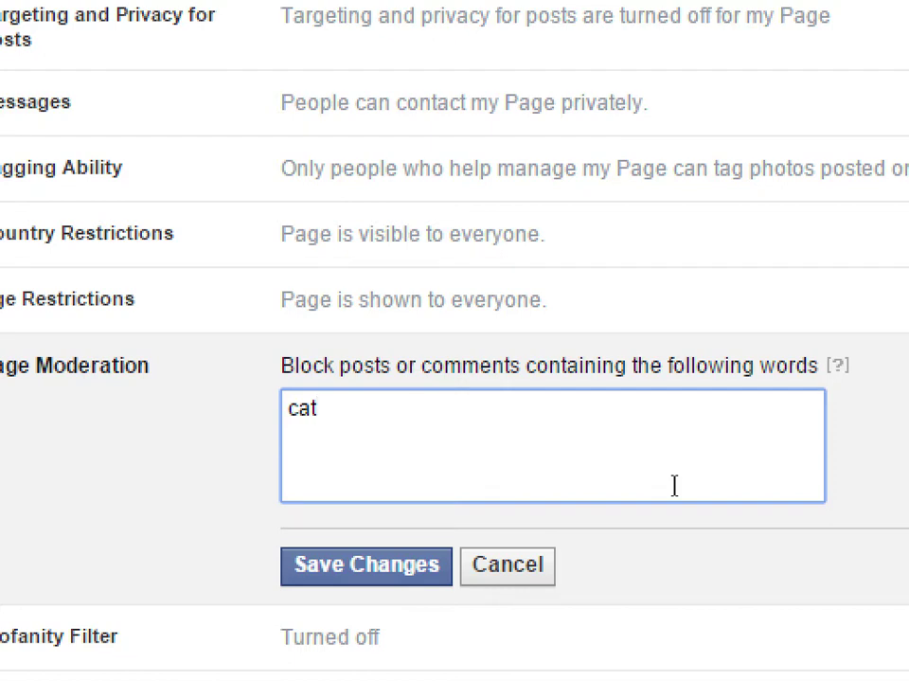
pyautogui.press('BackSpace')
pyautogui.press('BackSpace')
pyautogui.press('BackSpace')
# Read the Blocking Keywords help for Page Moderation and close the setting without saving.
pyautogui.moveTo(837, 366)
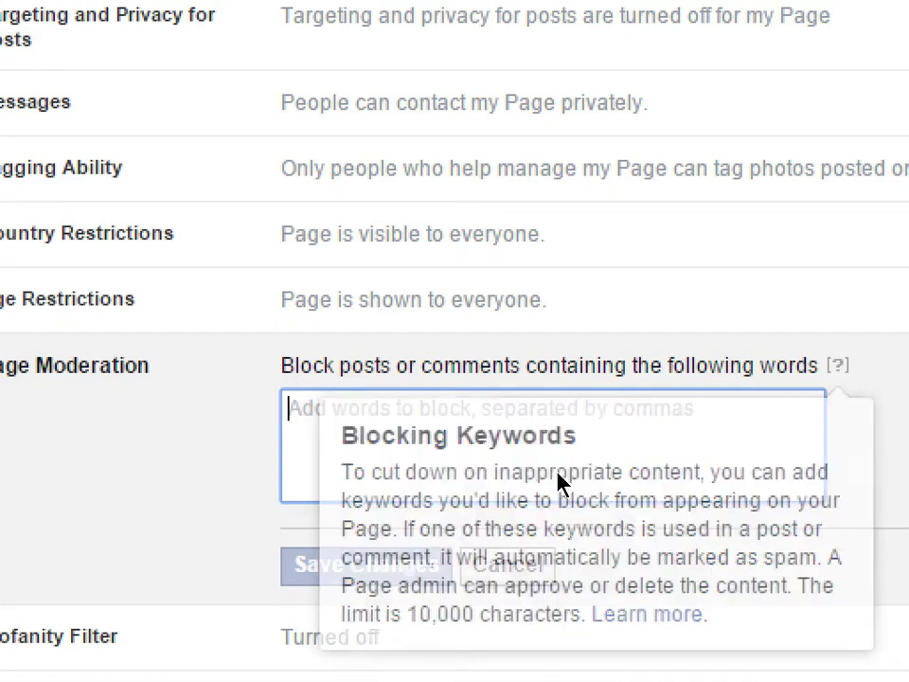
pyautogui.click(450, 523)
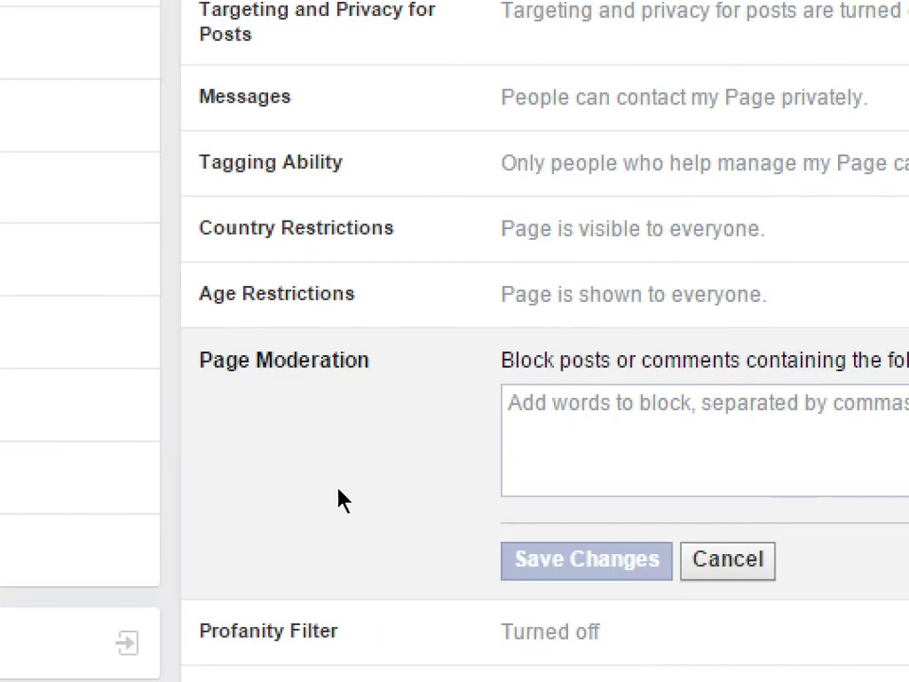
pyautogui.moveTo(336, 452); pyautogui.dragTo(373, 451)
pyautogui.click(383, 452)
pyautogui.click(588, 556)
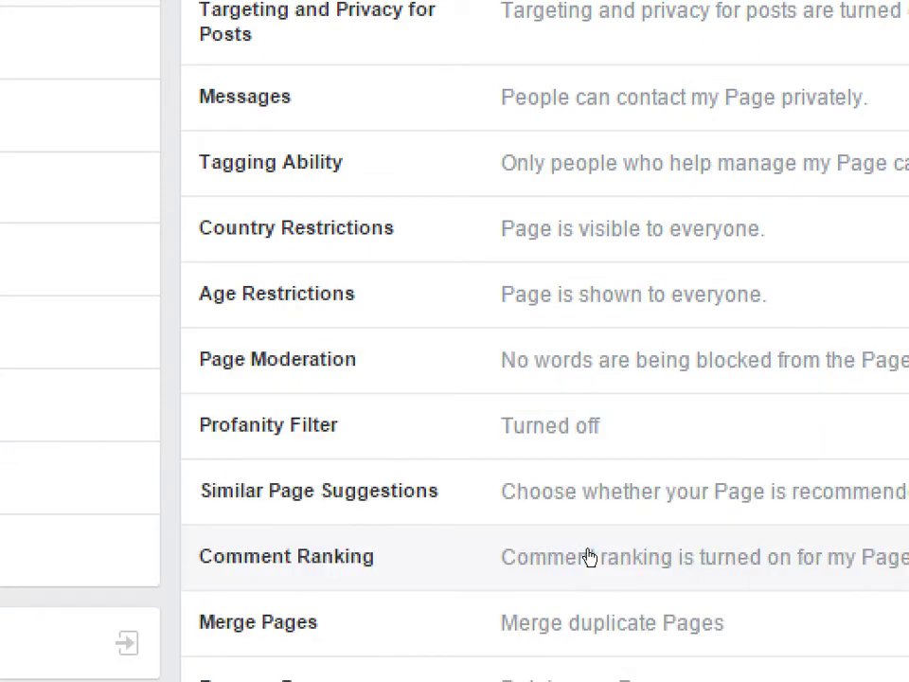
# Open the Profanity Filter setting and read its help explanation.
pyautogui.click(583, 430)
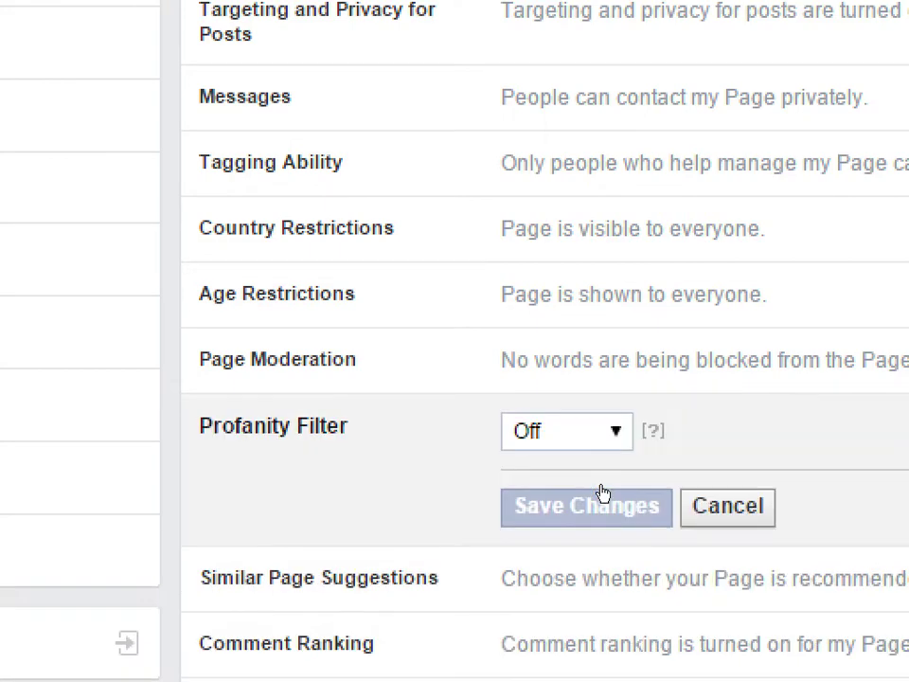
pyautogui.moveTo(427, 425)
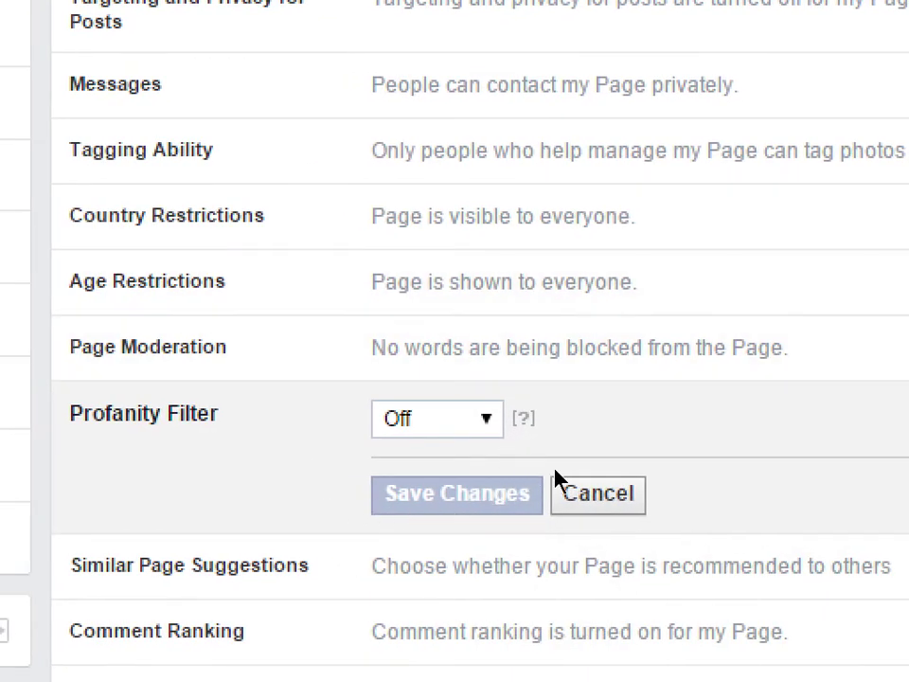
pyautogui.moveTo(522, 418)
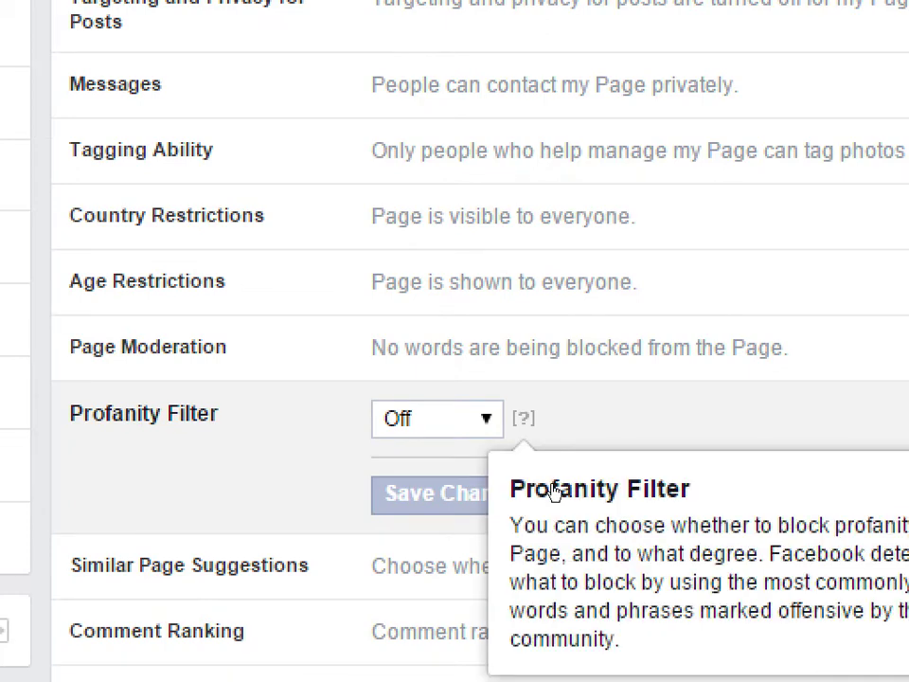
# Examine the Profanity Filter levels Off, Medium and Strong, and keep the filter set to Off.
pyautogui.hotkey('alt', 'Down')
pyautogui.press('Down')
pyautogui.press('Down')
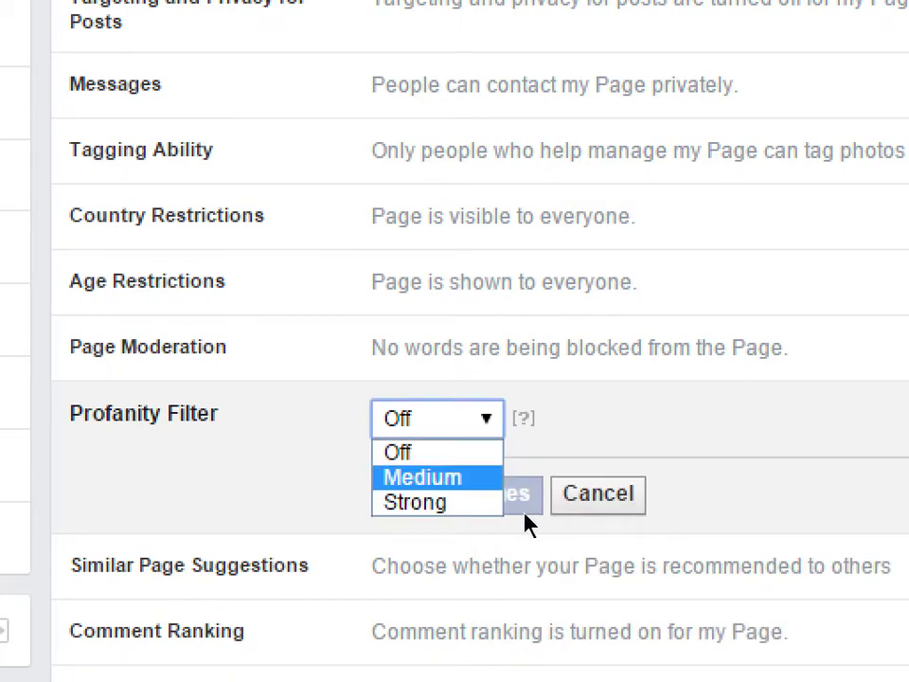
pyautogui.press('Up')
pyautogui.press('Up')
pyautogui.press('Return')
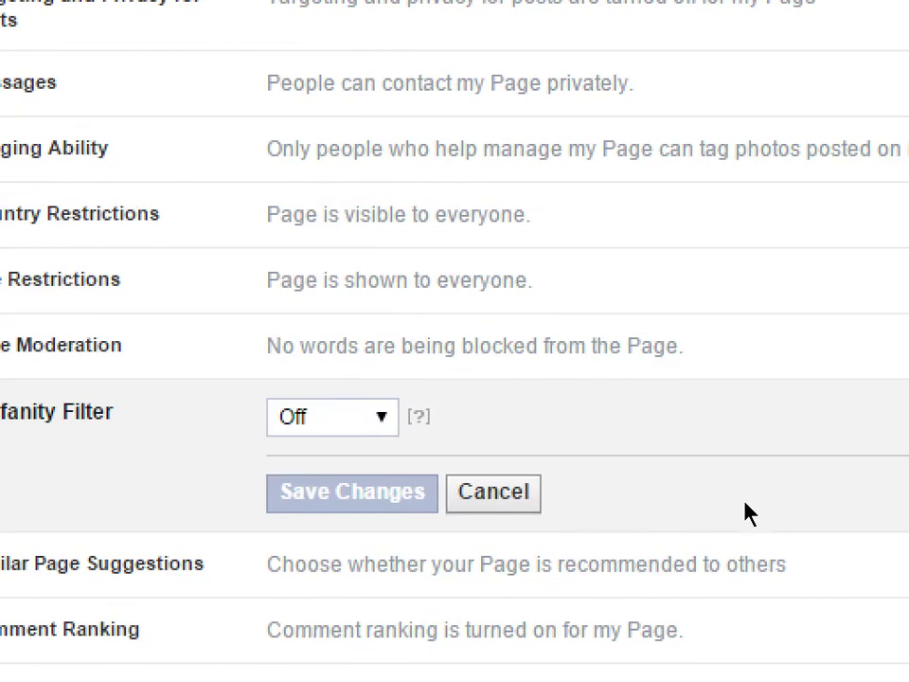
pyautogui.moveTo(418, 415)
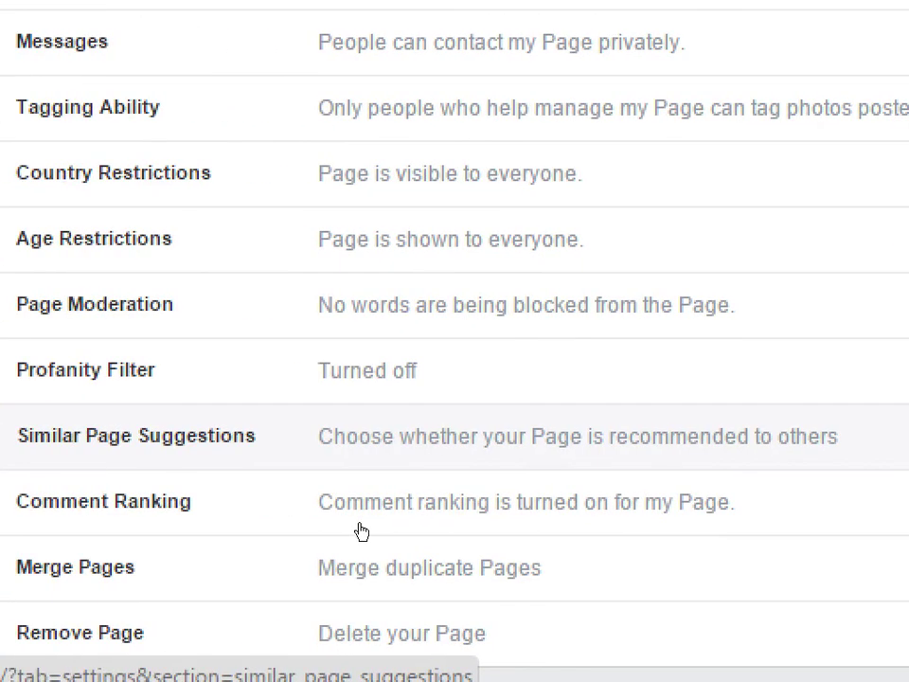
# Check the Similar Page Suggestions setting without changing it, and look over the rest of the General settings list.
pyautogui.click(505, 516)
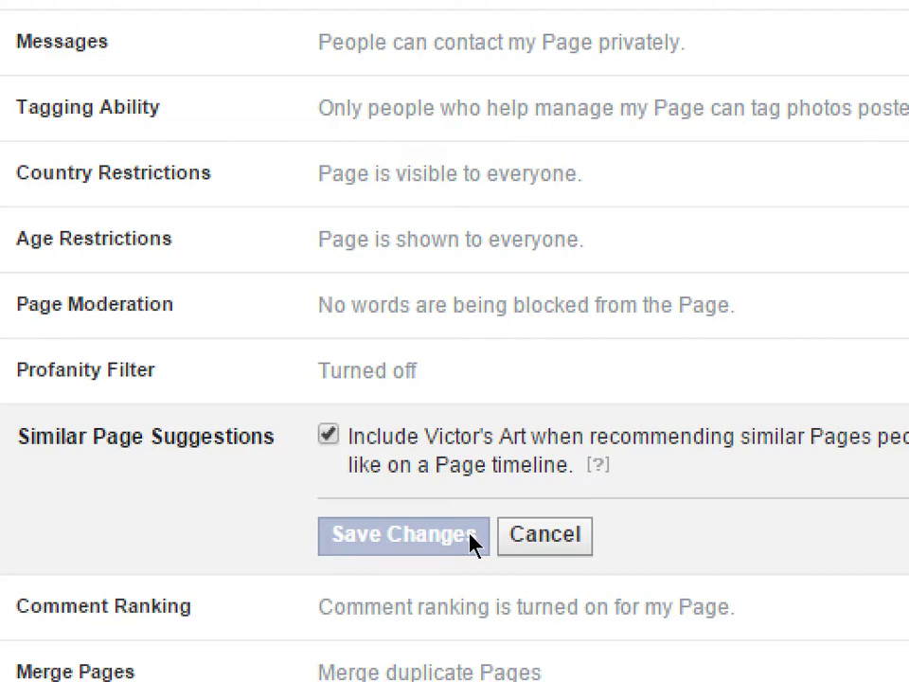
pyautogui.click(584, 560)
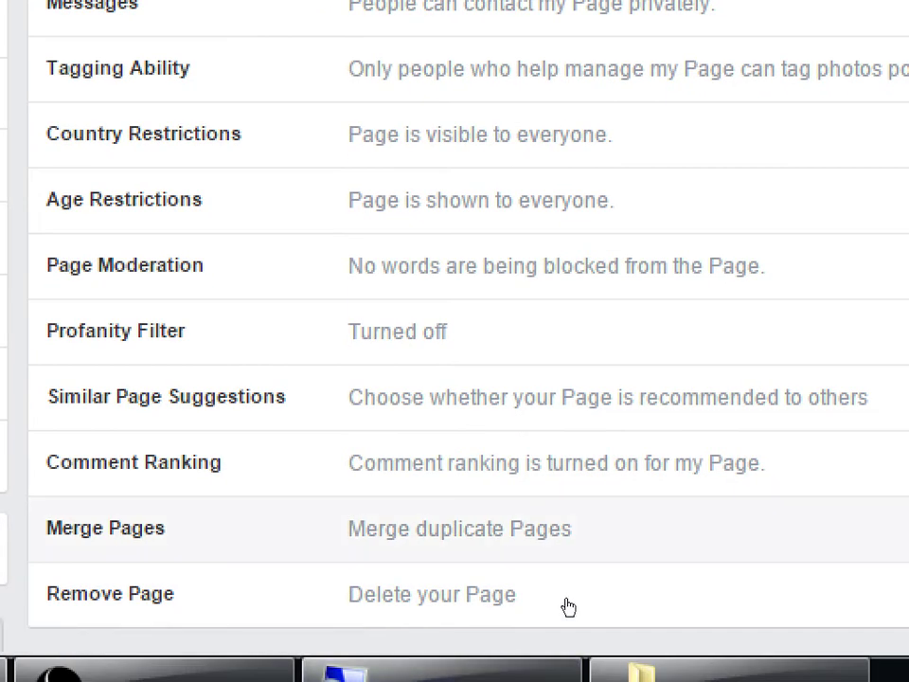
pyautogui.scroll(-2, 568, 607)
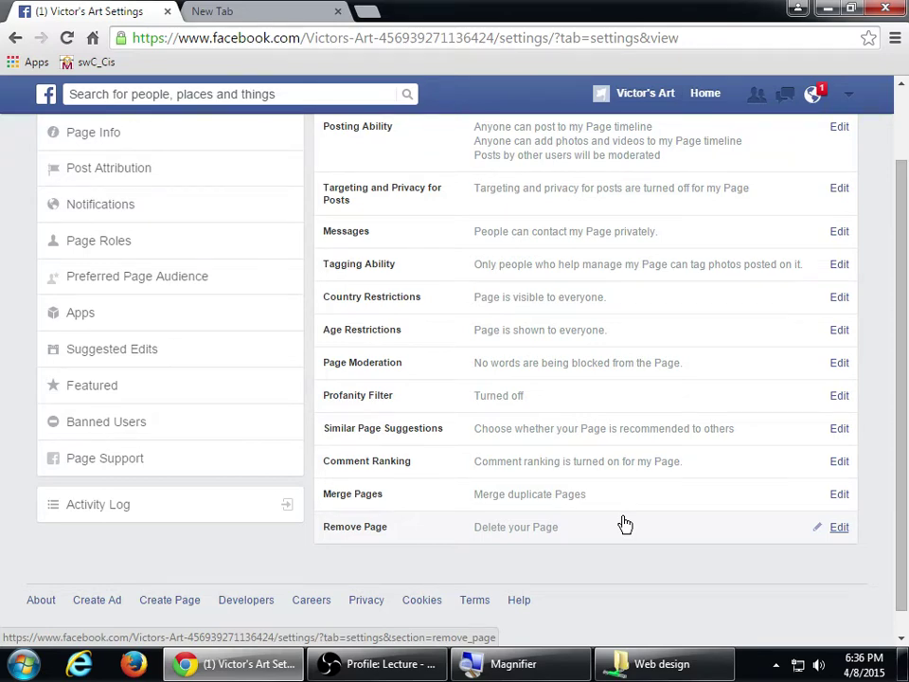
pyautogui.scroll(1, 530, 524)
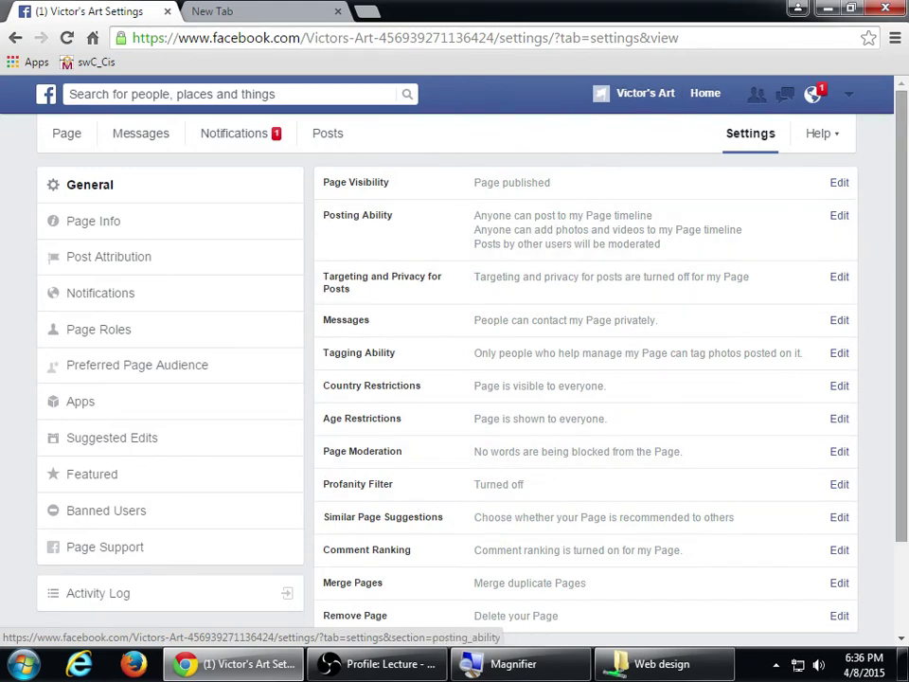
pyautogui.scroll(-1, 899, 98)
pyautogui.scroll(1, 905, 111)
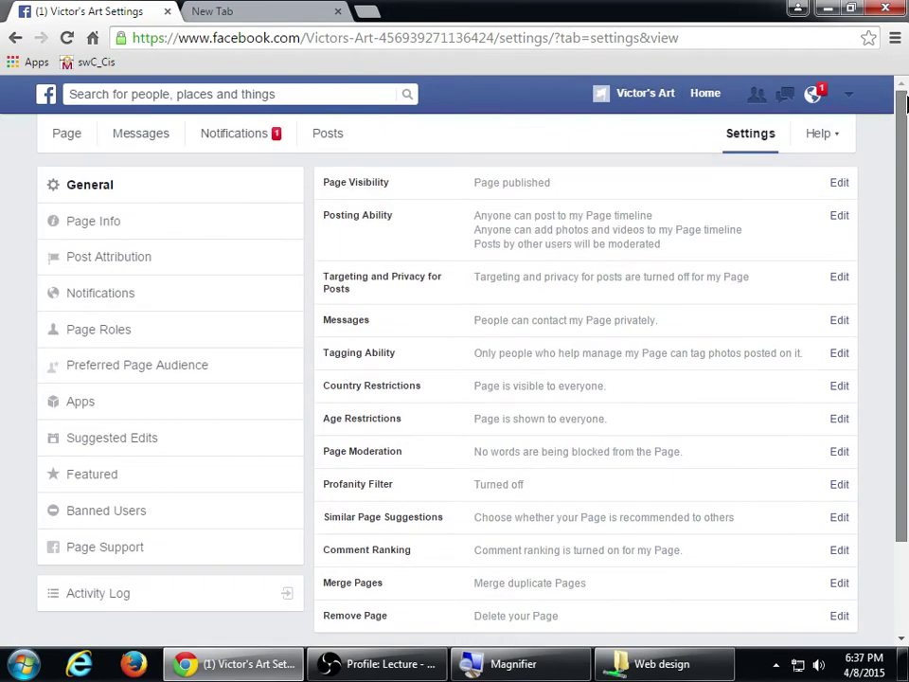
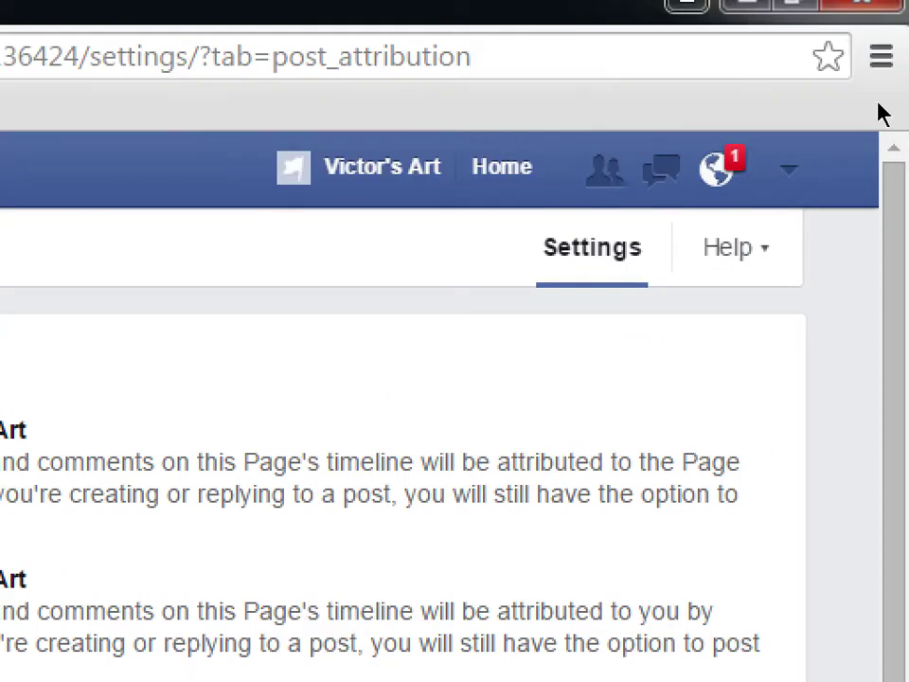
# Check which accounts are offered under Use Facebook as while viewing Post Attribution, and close the account list.
pyautogui.click(789, 168)
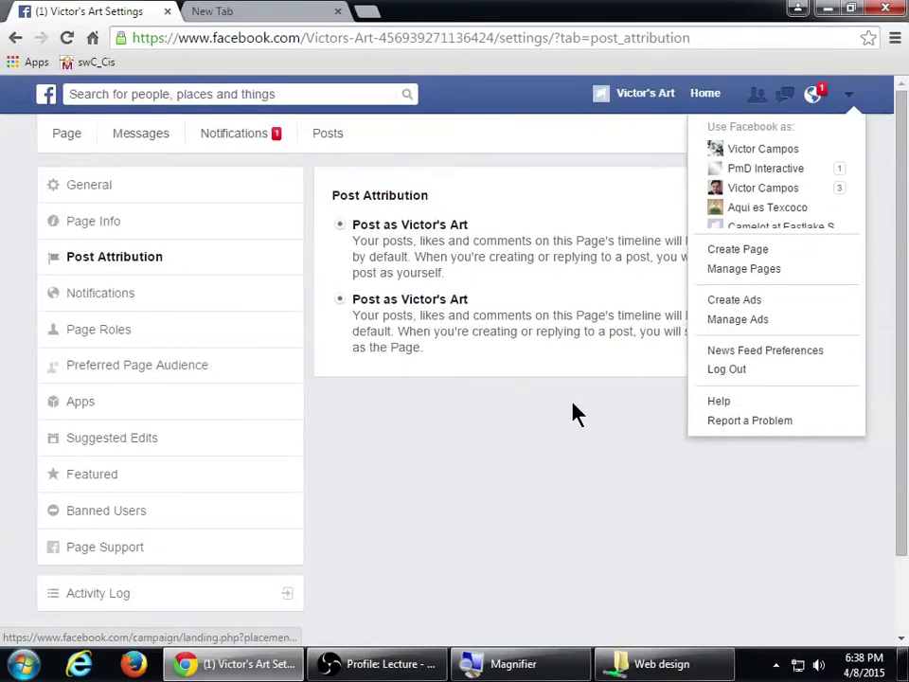
pyautogui.click(563, 376)
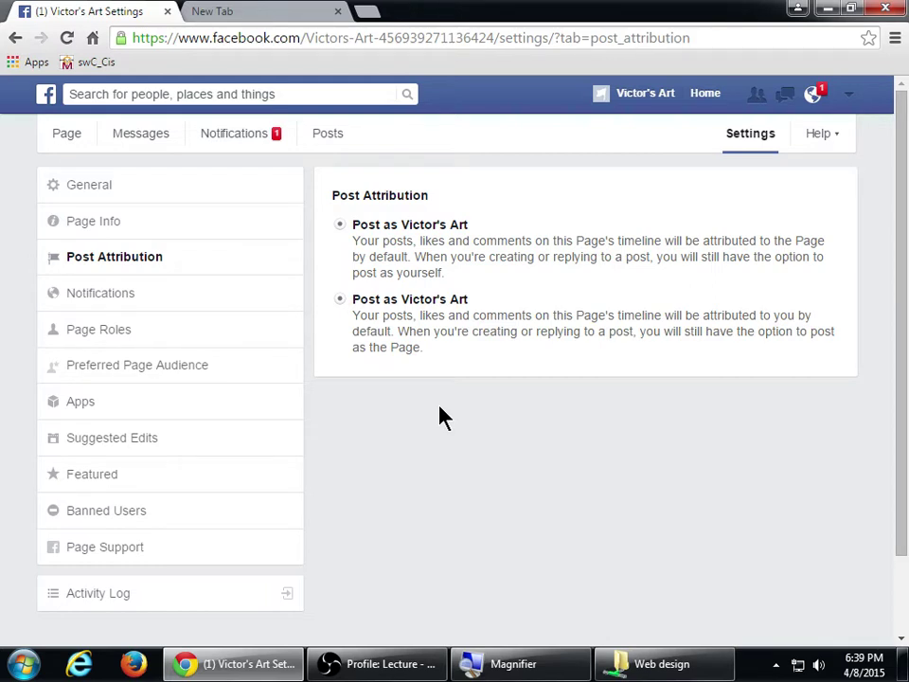
pyautogui.click(854, 99)
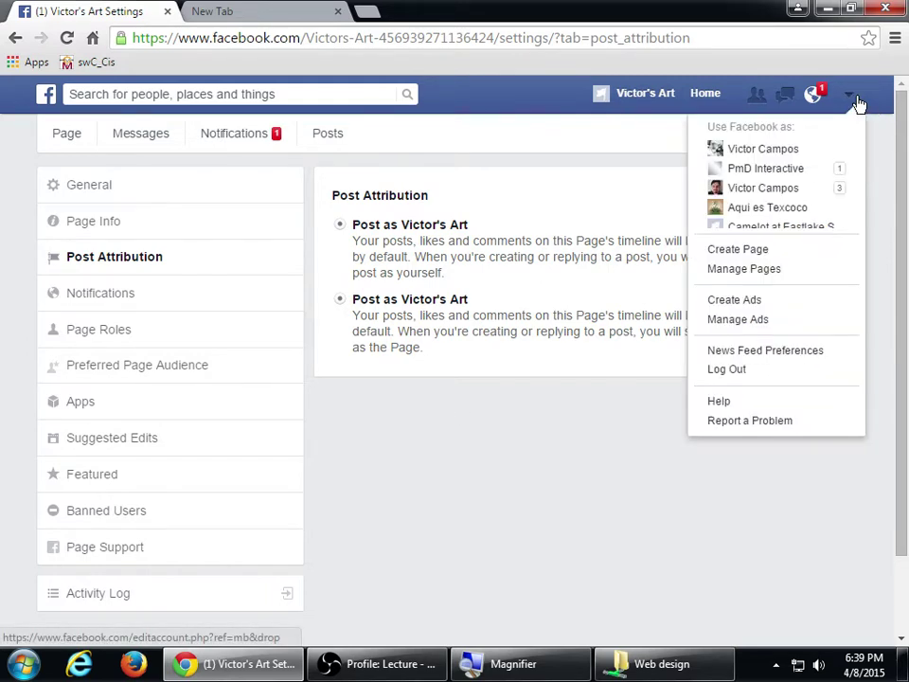
pyautogui.click(856, 100)
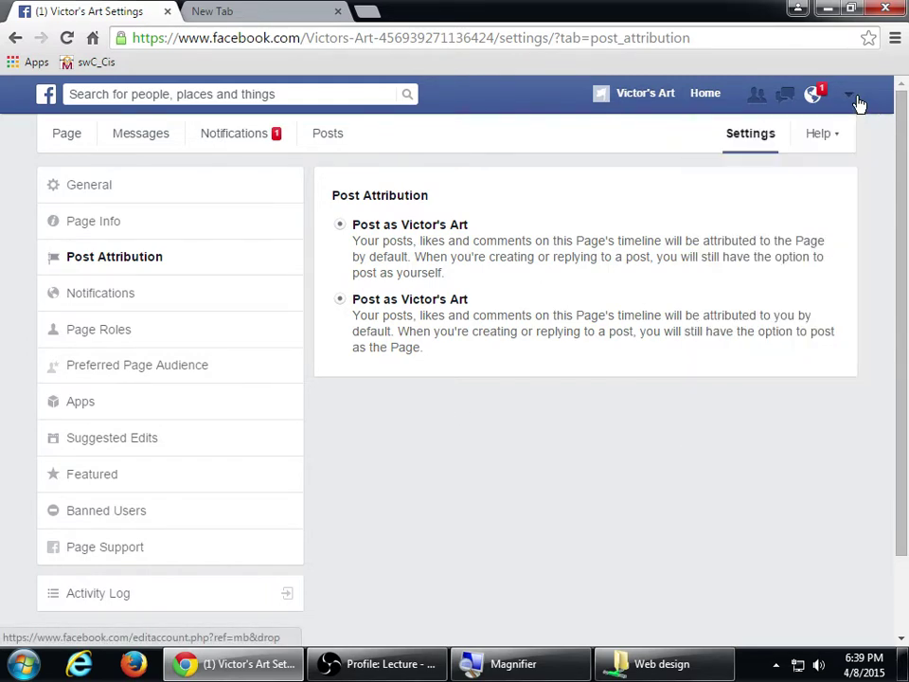
# In the Notifications settings, turn on Facebook notifications for each Page activity and set Email to Off.
pyautogui.click(83, 303)
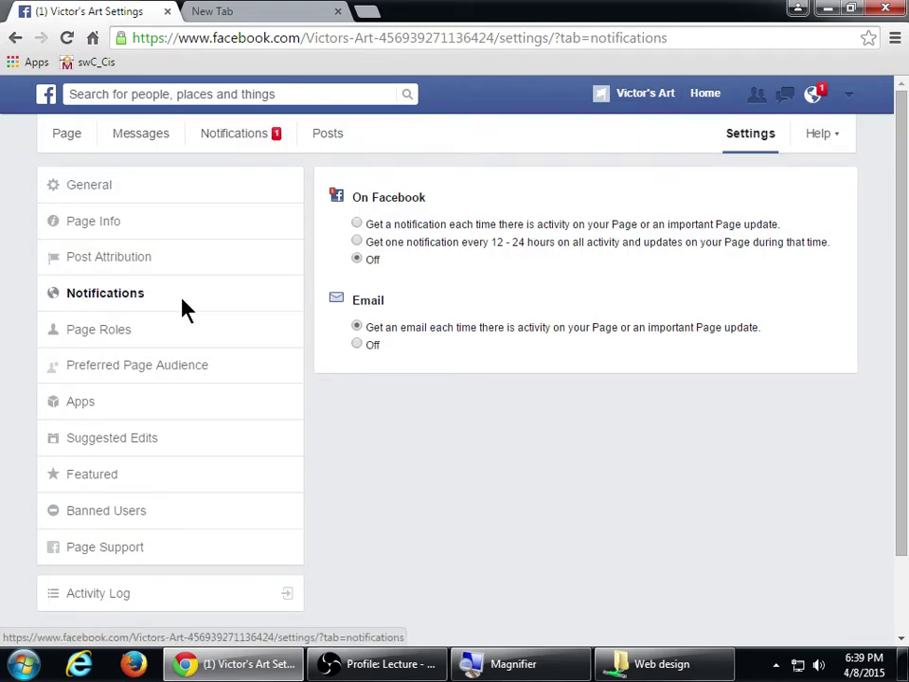
pyautogui.press('super+plus')
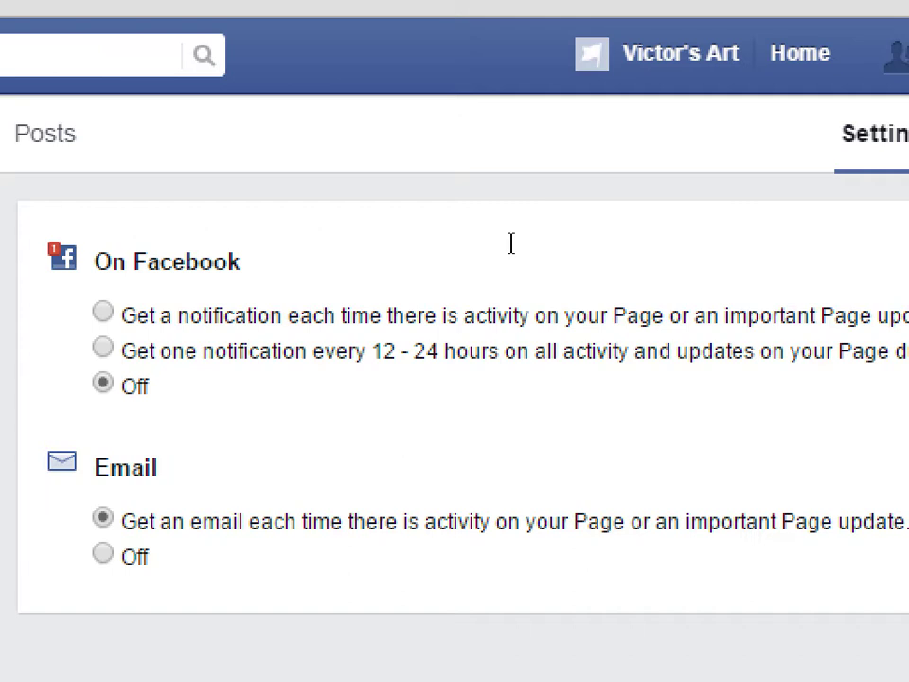
pyautogui.press('Down')
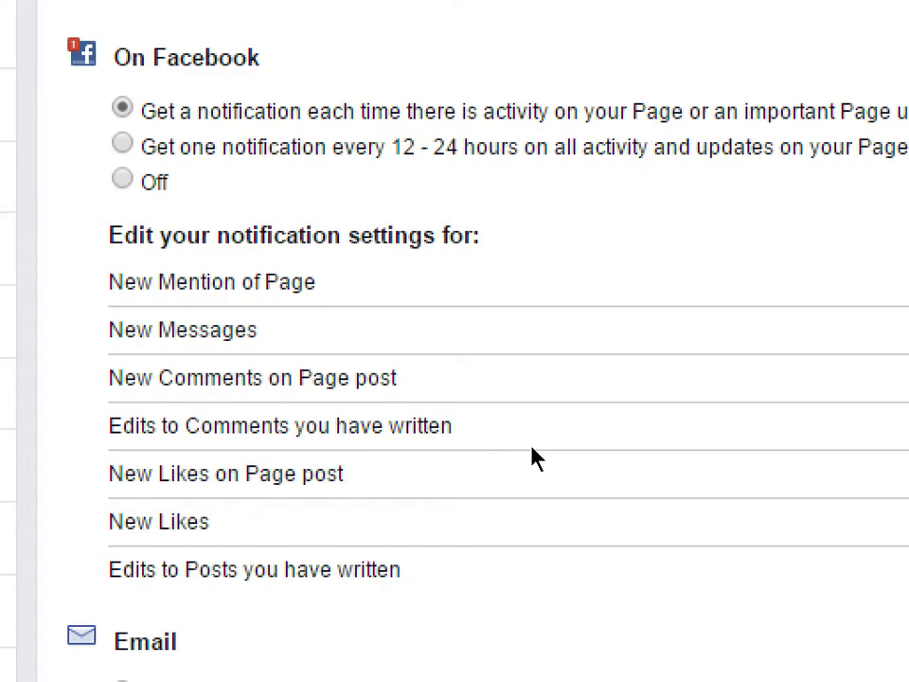
pyautogui.press('super+minus')
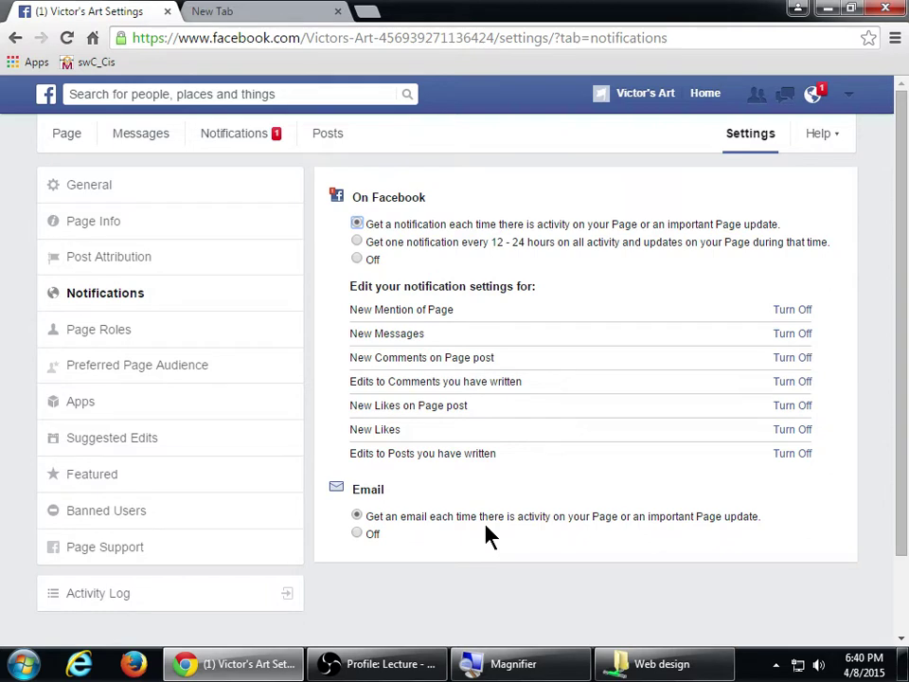
pyautogui.click(358, 534)
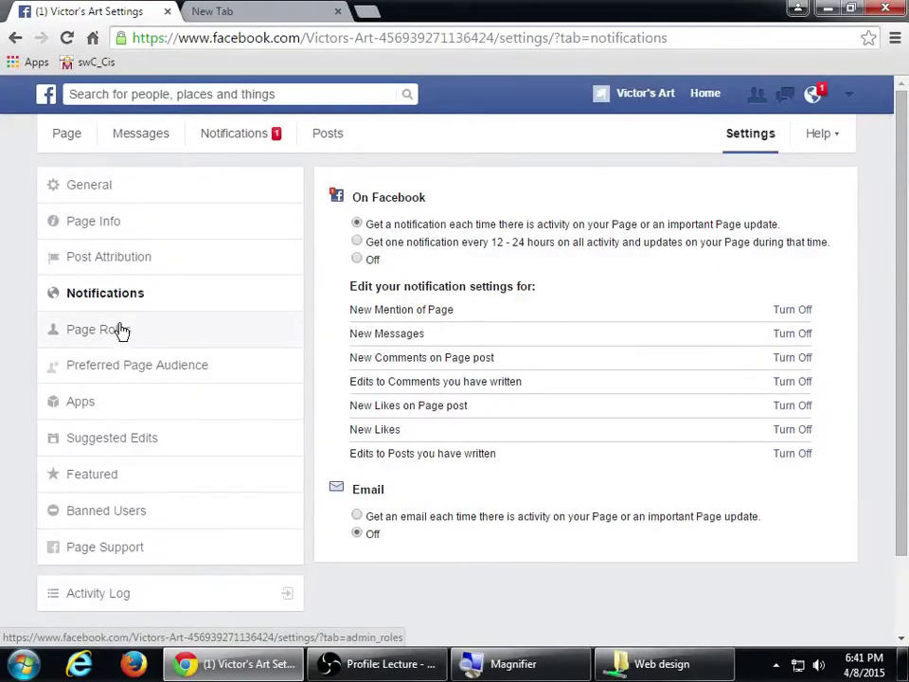
# In Page Roles, enter a first name in the new person's email field and try the Moderator role.
pyautogui.click(244, 670)
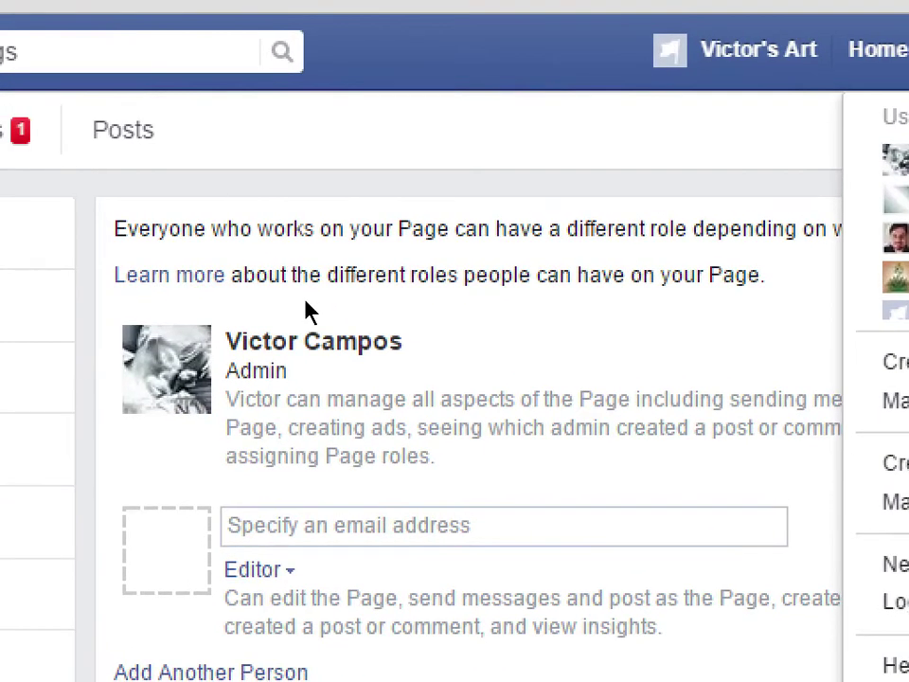
pyautogui.click(307, 310)
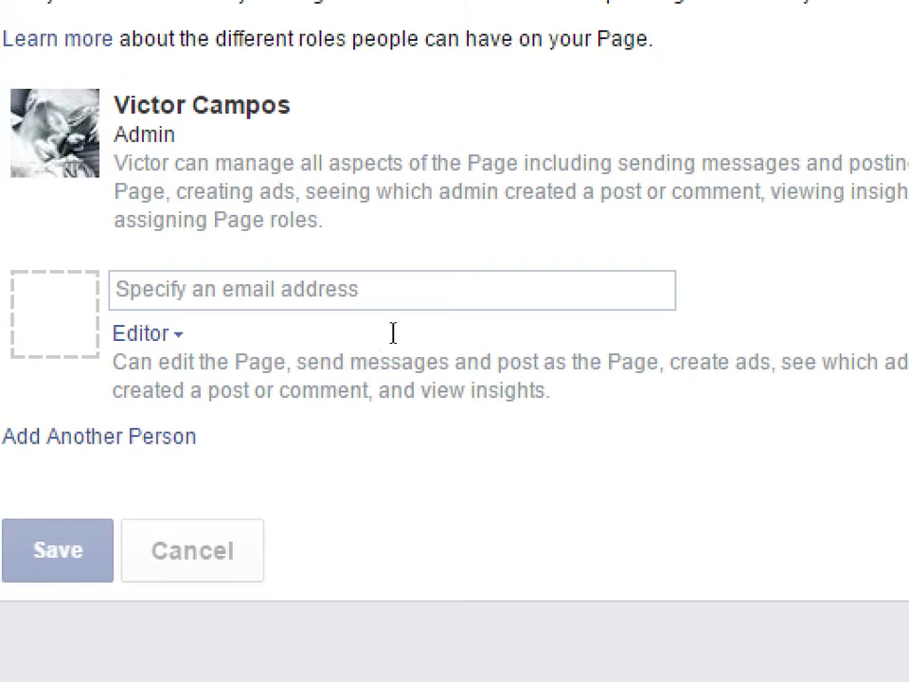
pyautogui.write('john')
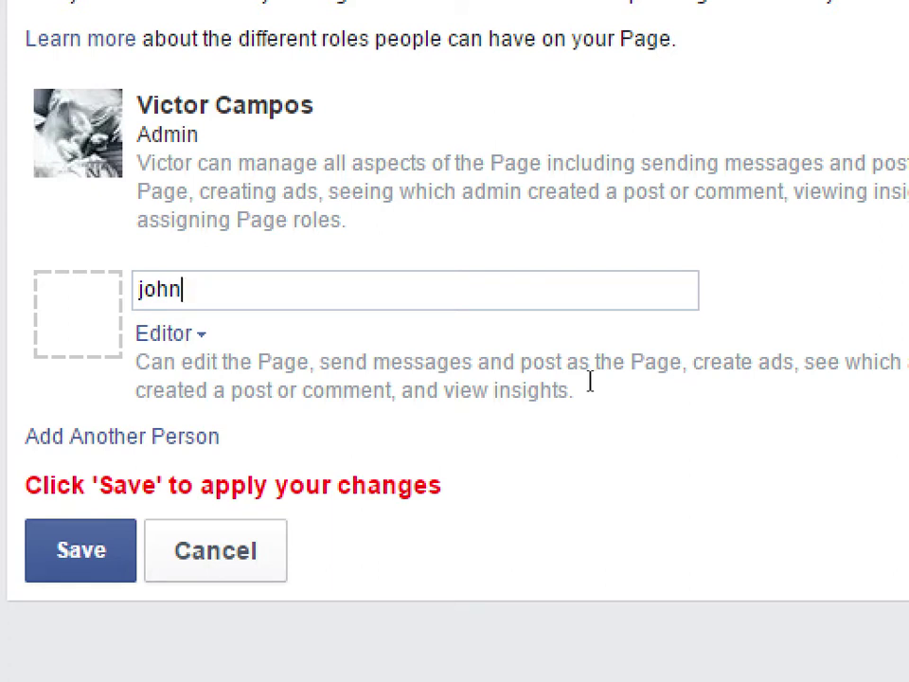
pyautogui.press('Tab')
pyautogui.press('Return')
pyautogui.press('Down')
pyautogui.press('Down')
pyautogui.press('Down')
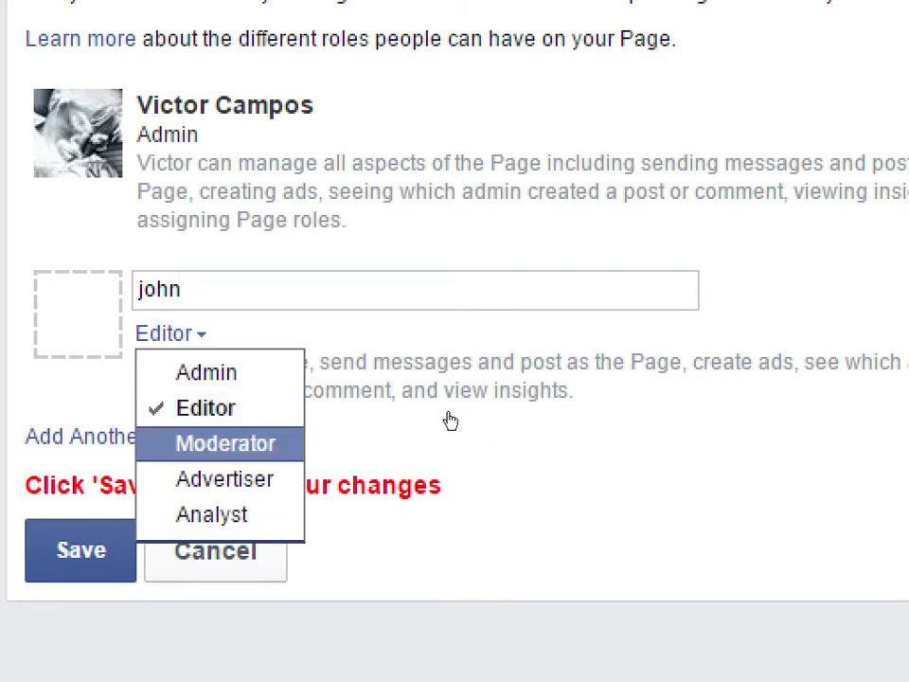
pyautogui.press('Return')
pyautogui.moveTo(314, 362); pyautogui.dragTo(451, 390)
pyautogui.click(572, 373)
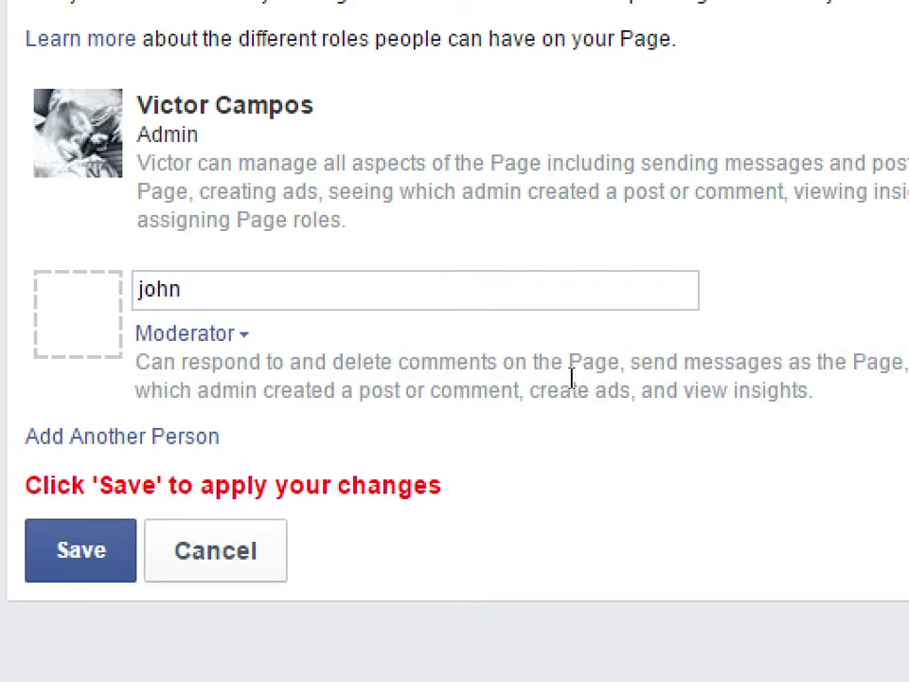
# Try the Advertiser and Analyst roles for the new person and read the role descriptions.
pyautogui.press('Return')
pyautogui.press('Down')
pyautogui.press('Return')
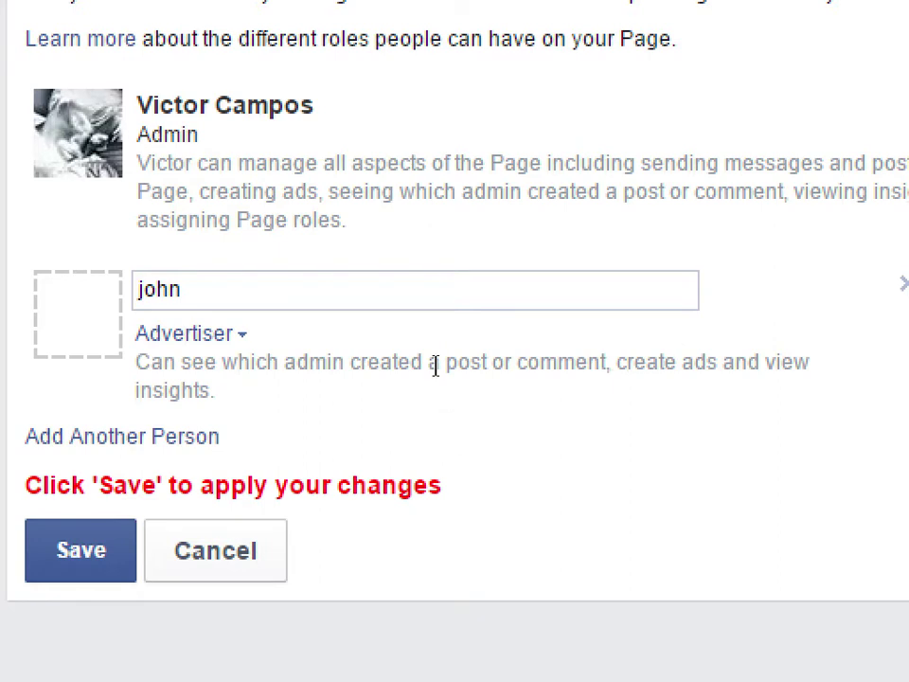
pyautogui.moveTo(251, 363); pyautogui.dragTo(431, 368)
pyautogui.press('Return')
pyautogui.press('Up')
pyautogui.press('Down')
pyautogui.press('Down')
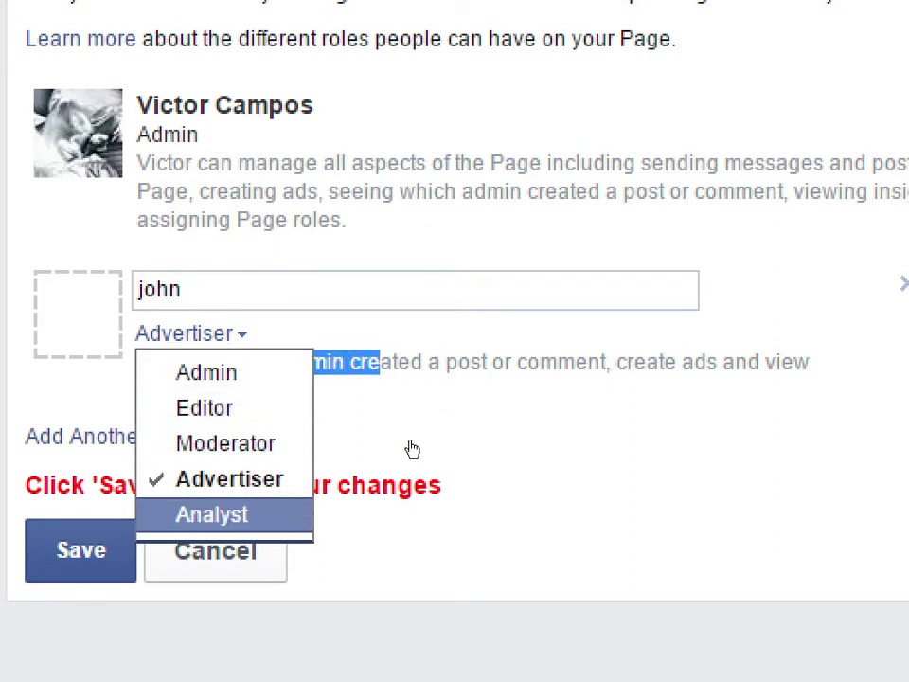
pyautogui.press('Return')
# Set the new person's role back to Editor.
pyautogui.press('Return')
pyautogui.press('Down')
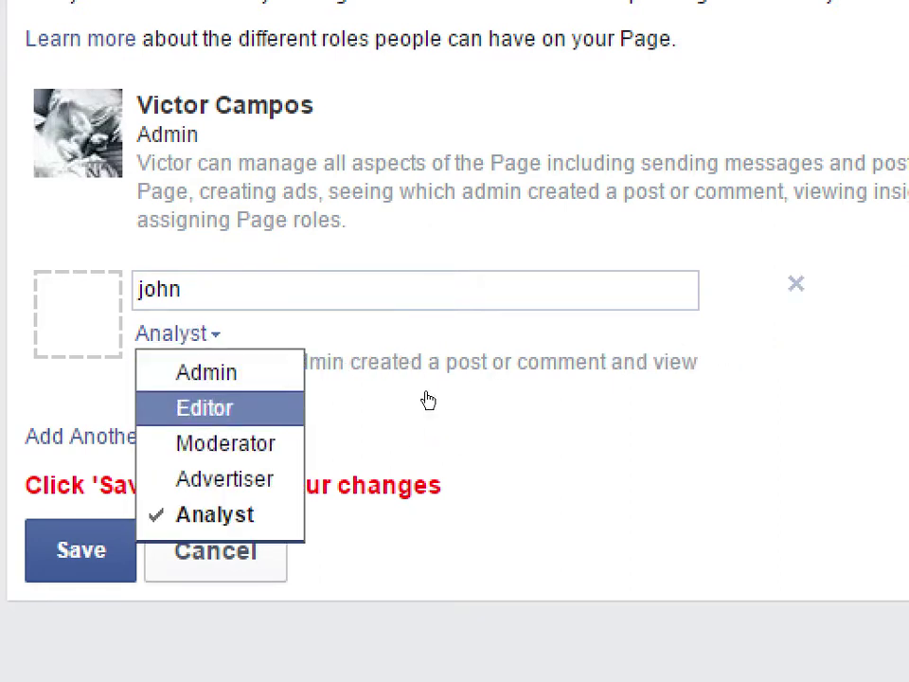
pyautogui.press('Up')
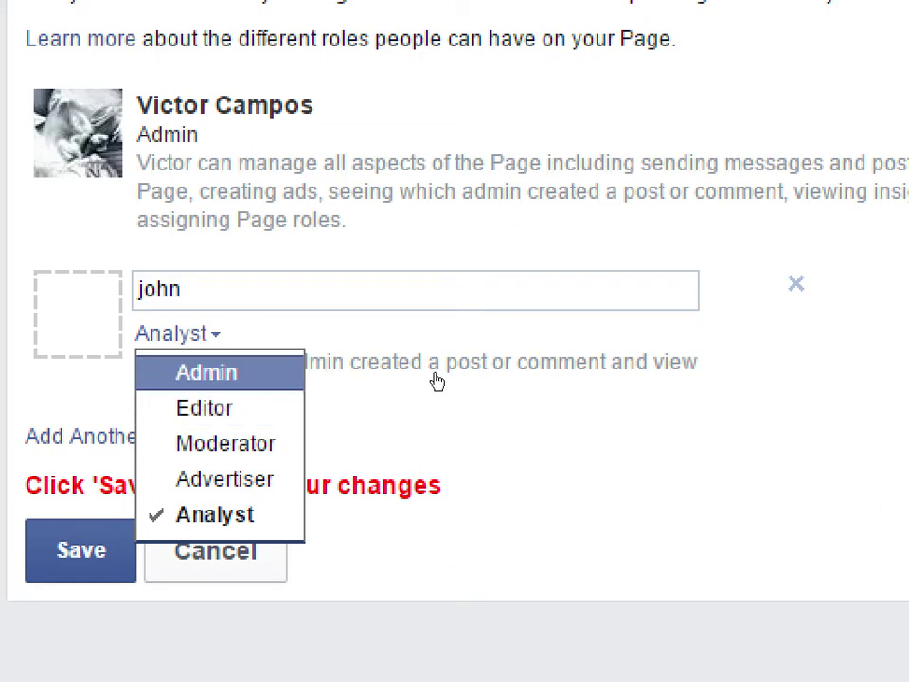
pyautogui.press('Down')
pyautogui.press('Return')
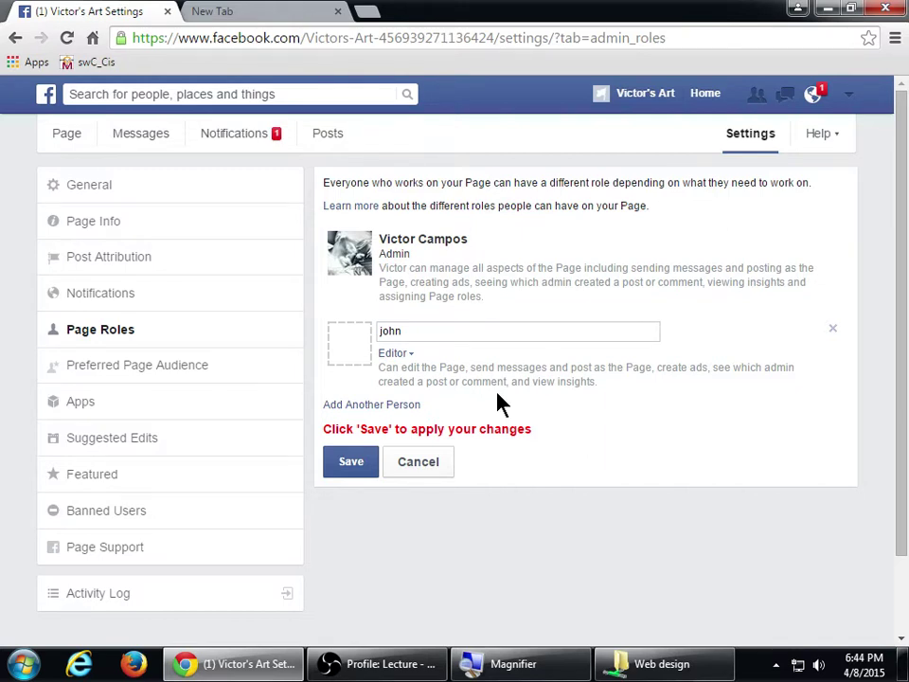
# Leave Page Roles without saving the new person and review the Preferred Page Audience settings.
pyautogui.press('super+plus')
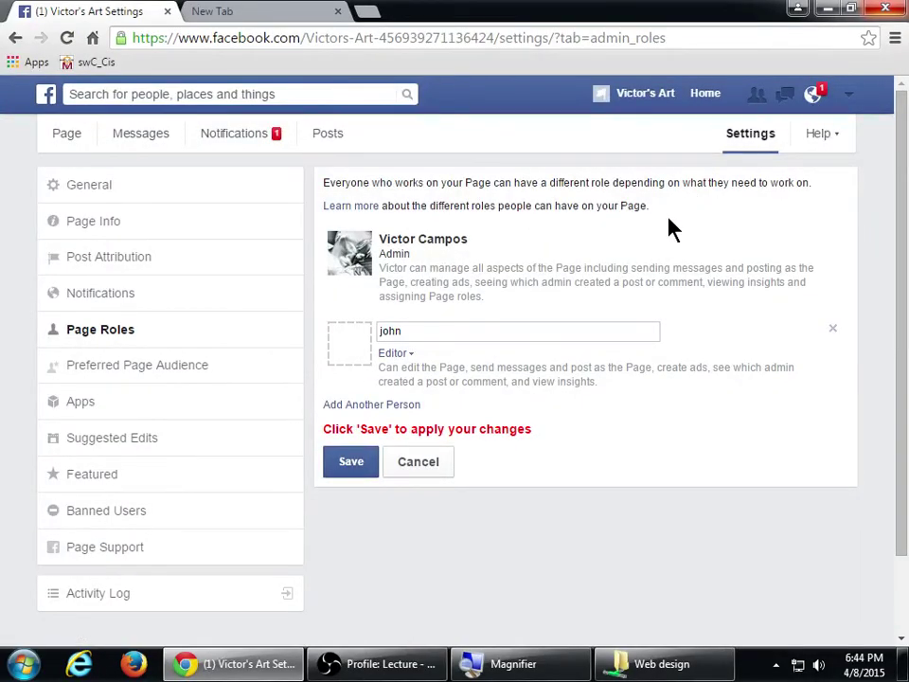
pyautogui.click(163, 369)
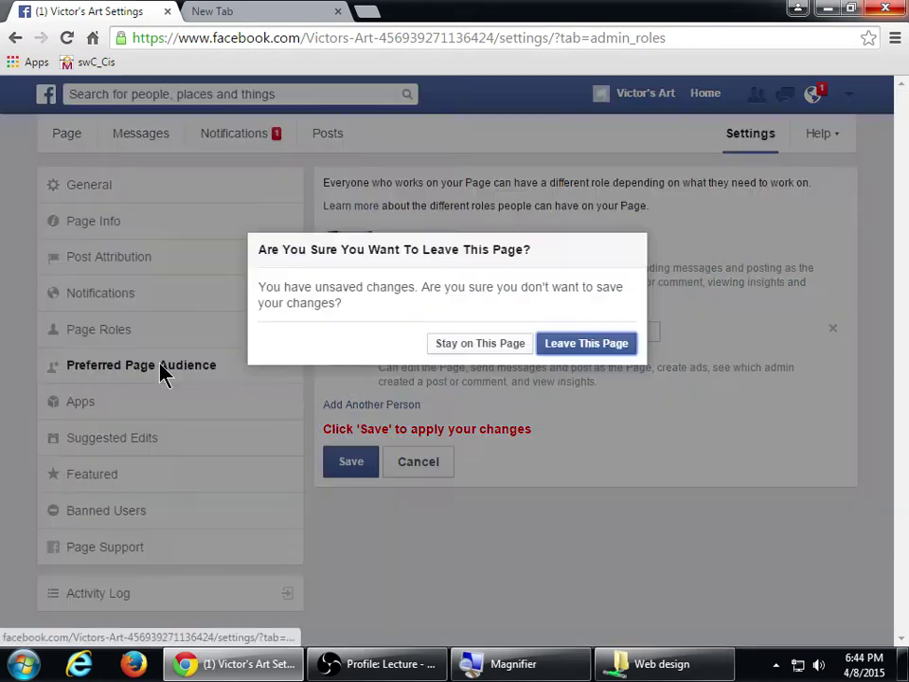
pyautogui.click(568, 345)
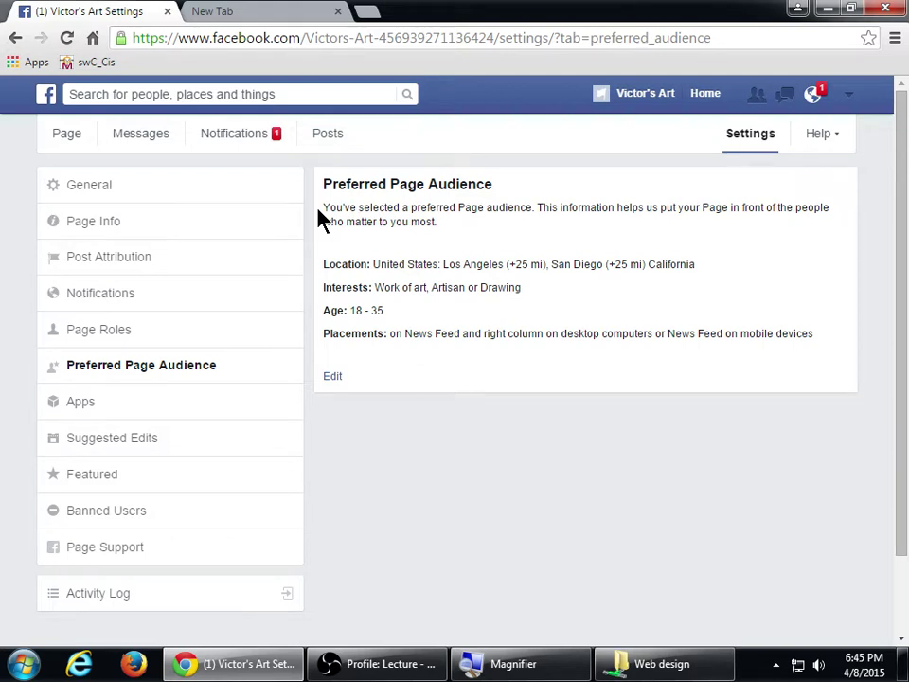
# Look through the Apps section and the Suggested Edits section of the Page settings.
pyautogui.click(113, 409)
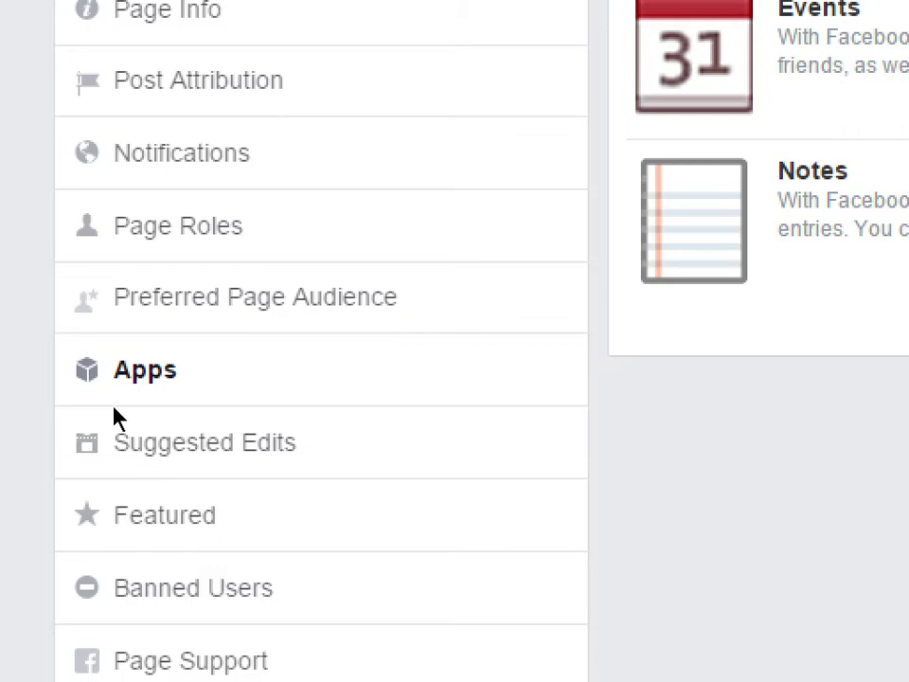
pyautogui.click(126, 444)
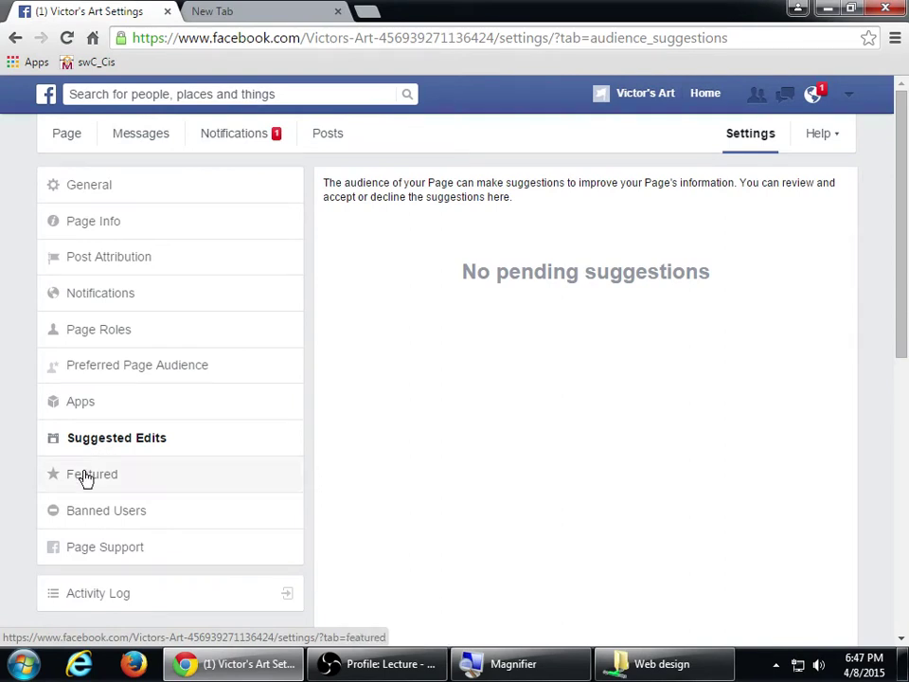
# Open the Featured settings and read the Likes and Page Owners explanations.
pyautogui.click(90, 479)
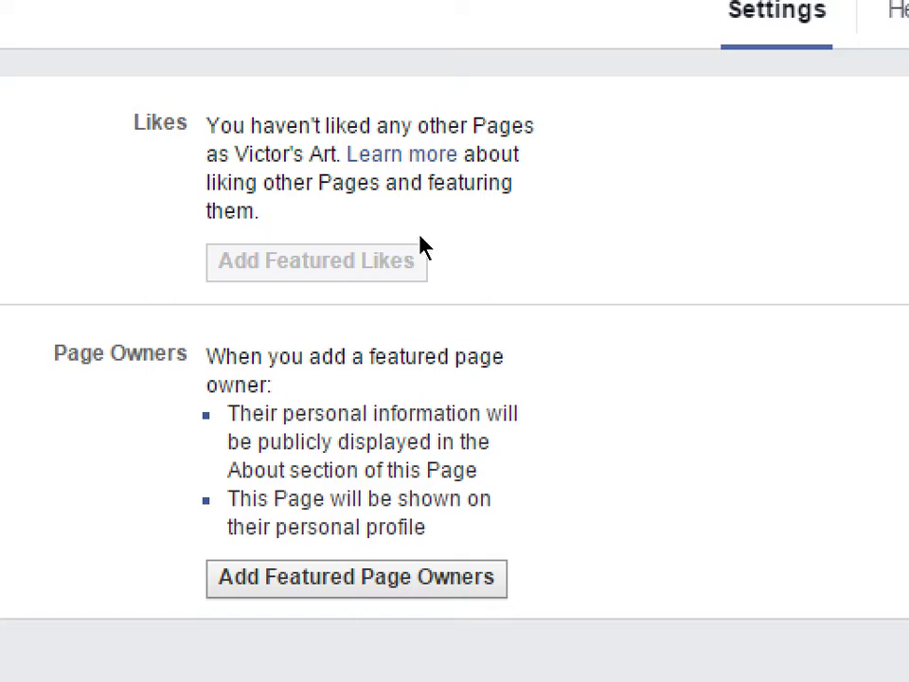
pyautogui.moveTo(460, 203); pyautogui.dragTo(451, 193)
pyautogui.click(471, 211)
pyautogui.moveTo(438, 189); pyautogui.dragTo(478, 192)
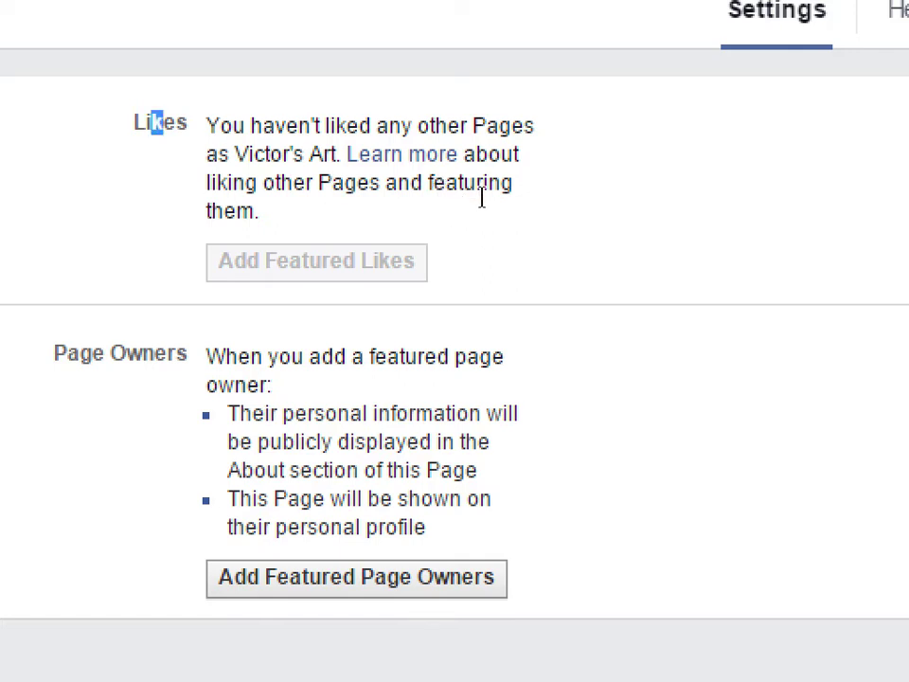
# Examine the Page Owners part of the Featured settings.
pyautogui.click(481, 197)
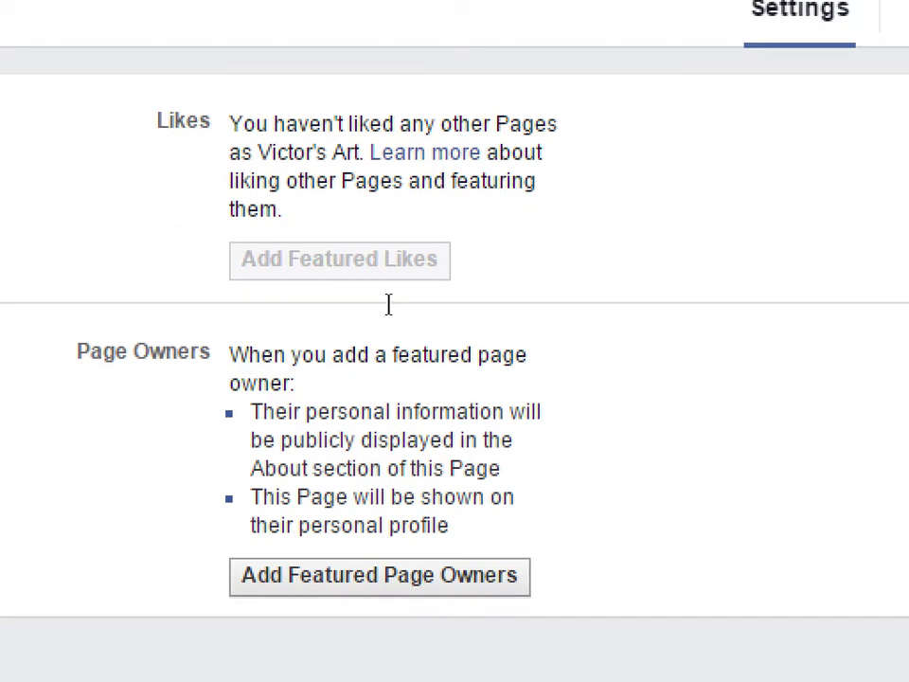
pyautogui.moveTo(365, 304); pyautogui.dragTo(422, 303)
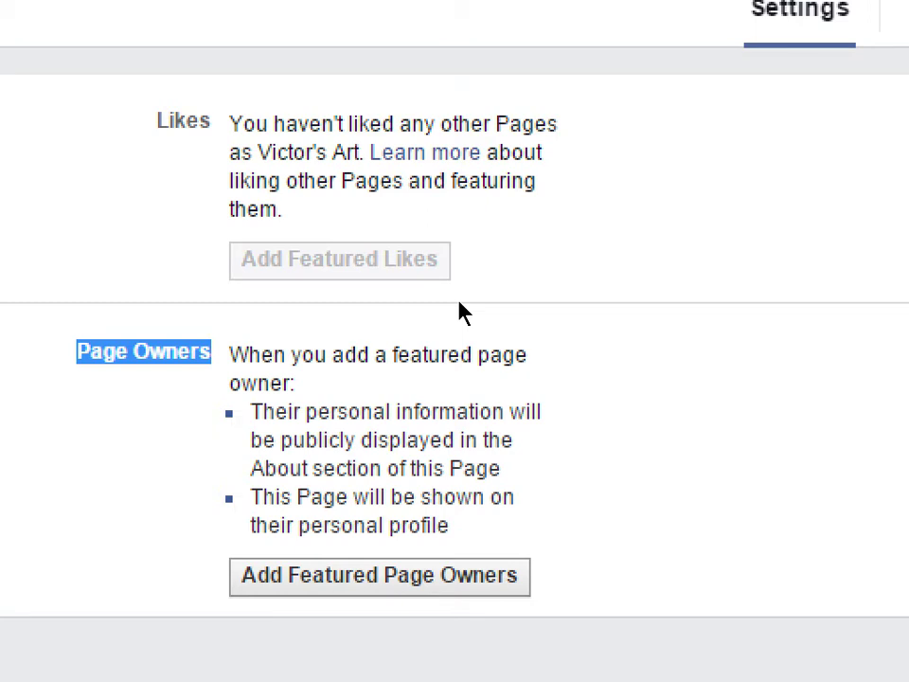
pyautogui.click(507, 333)
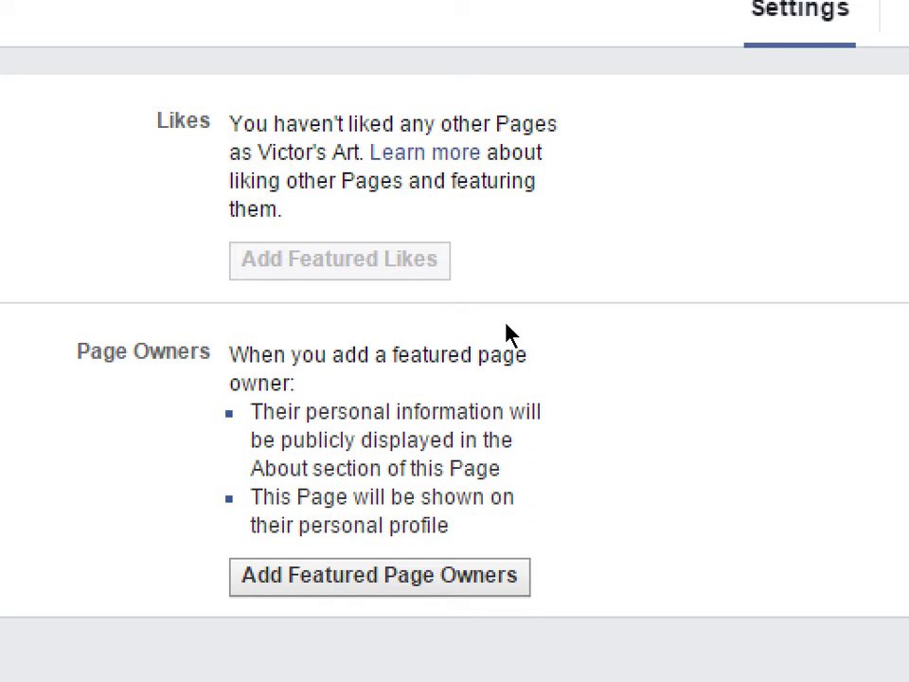
pyautogui.moveTo(387, 314); pyautogui.dragTo(459, 321)
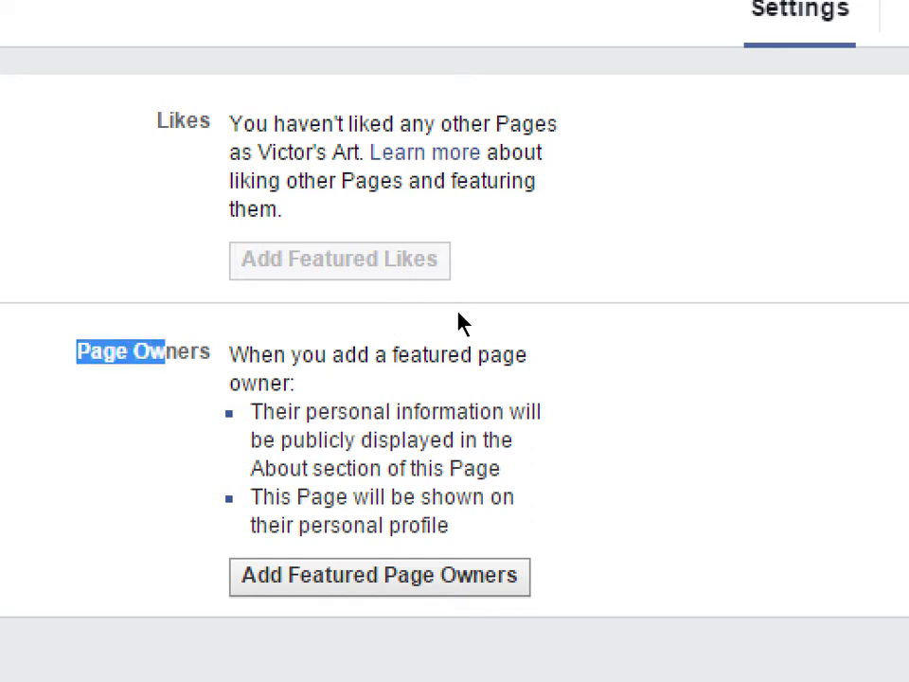
pyautogui.click(458, 321)
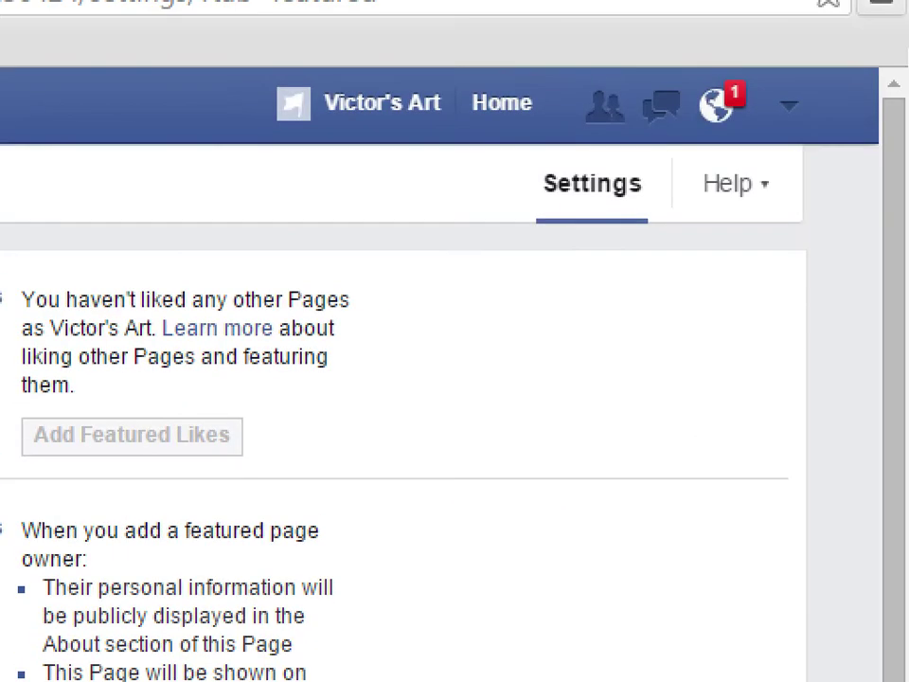
# Look through the list of accounts and pages that Facebook can be used as.
pyautogui.click(856, 96)
pyautogui.press('Down')
pyautogui.press('Down')
pyautogui.press('Down')
pyautogui.press('Down')
pyautogui.press('Down')
pyautogui.press('Down')
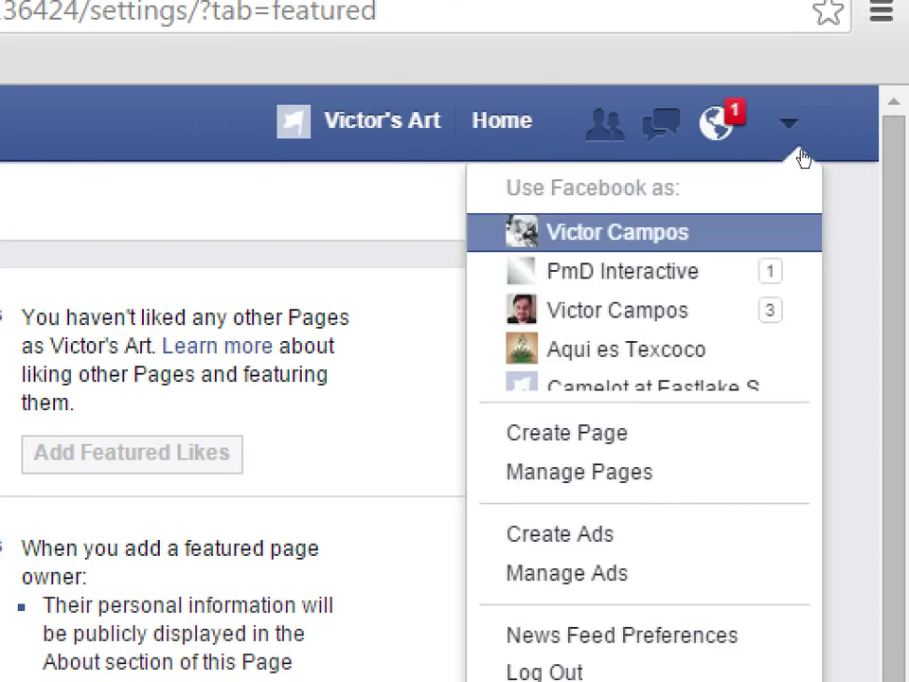
pyautogui.press('Down')
pyautogui.press('Down')
pyautogui.press('Down')
pyautogui.press('Down')
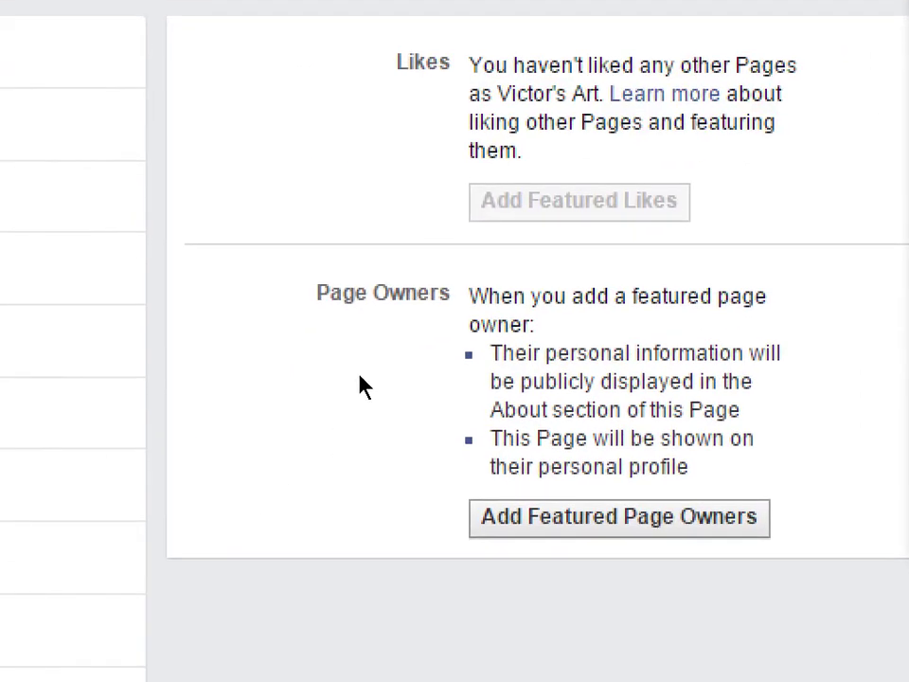
# Read what adding a featured page owner does with that person's information and profile.
pyautogui.moveTo(407, 303); pyautogui.dragTo(425, 308)
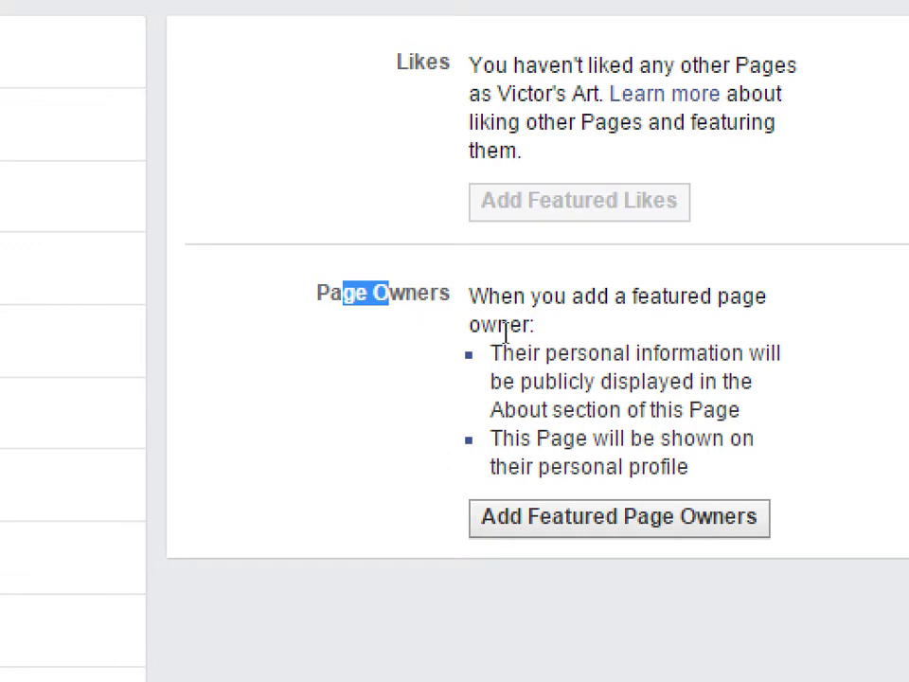
pyautogui.moveTo(546, 352); pyautogui.dragTo(577, 352)
pyautogui.moveTo(521, 333); pyautogui.dragTo(584, 398)
pyautogui.click(587, 399)
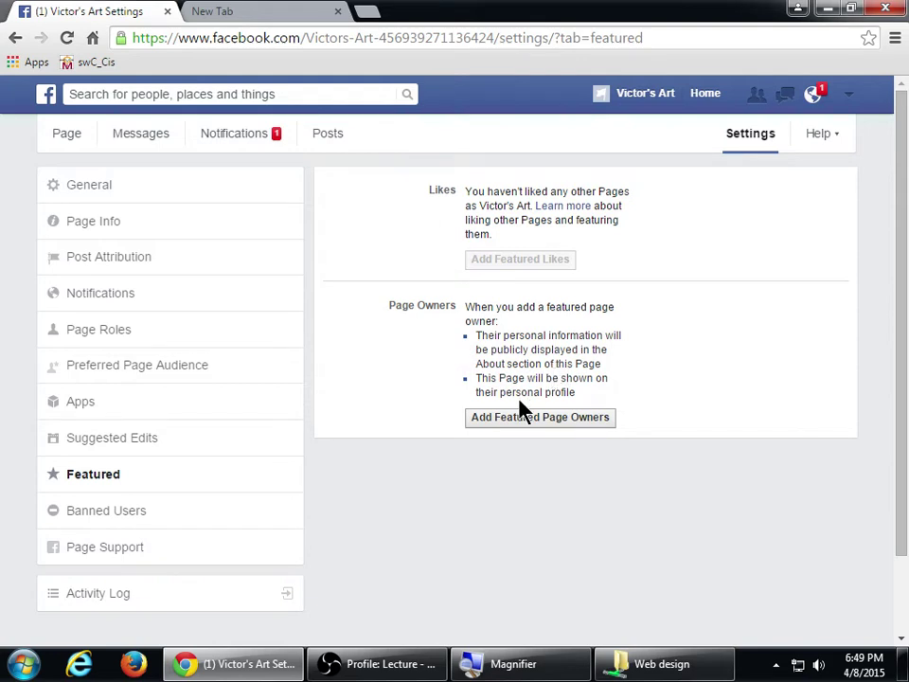
# Check the Banned Users list with its filter choices and view the Page Support section.
pyautogui.click(133, 516)
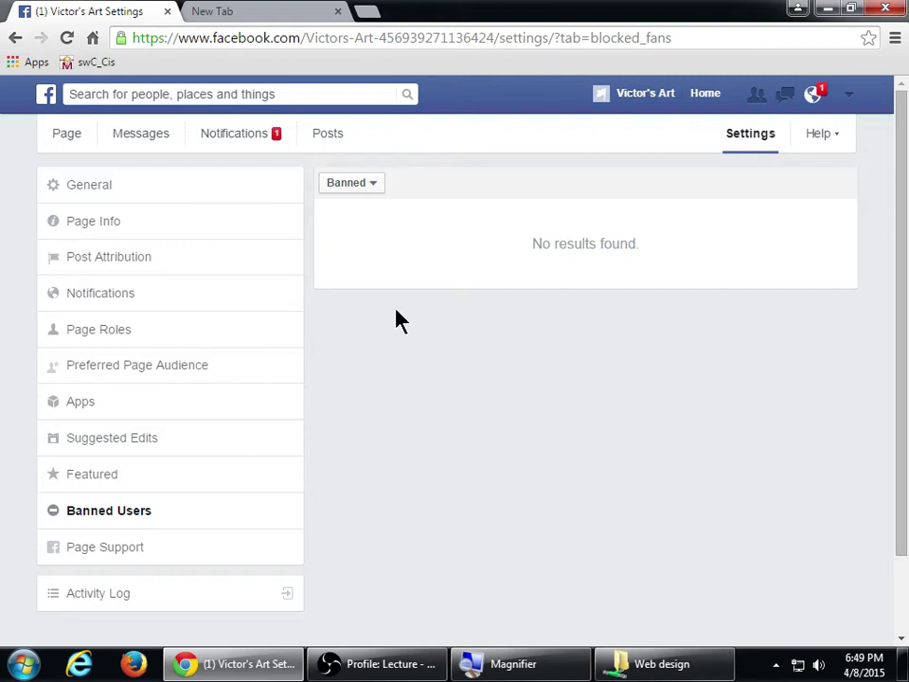
pyautogui.click(367, 185)
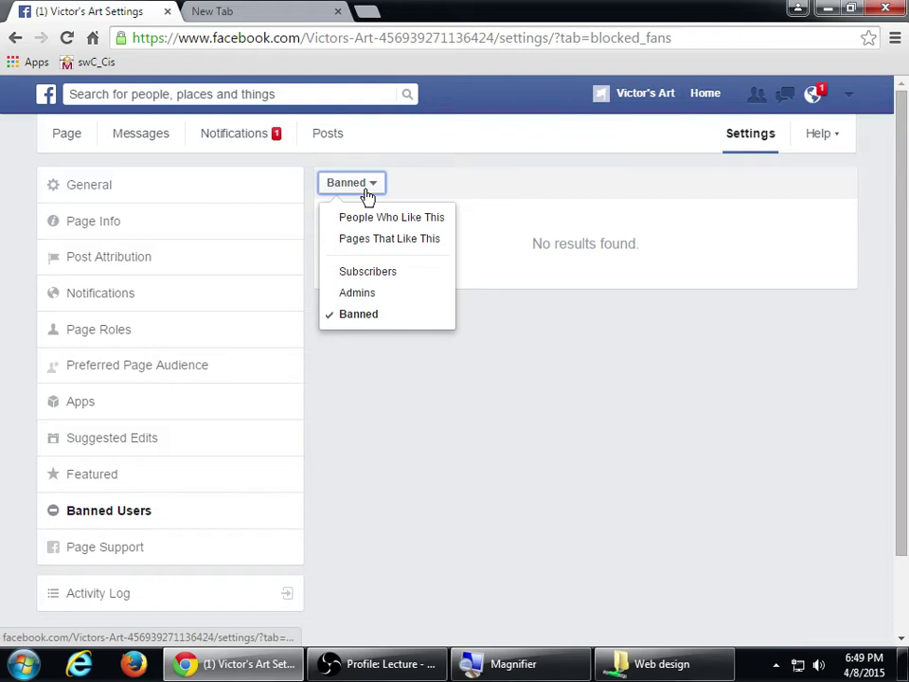
pyautogui.click(442, 188)
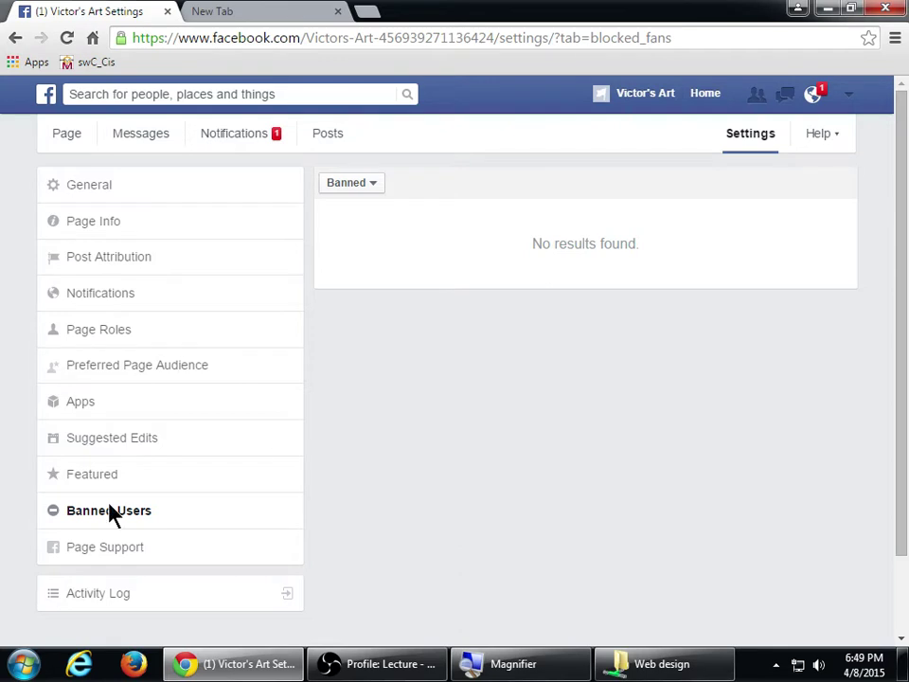
pyautogui.click(112, 548)
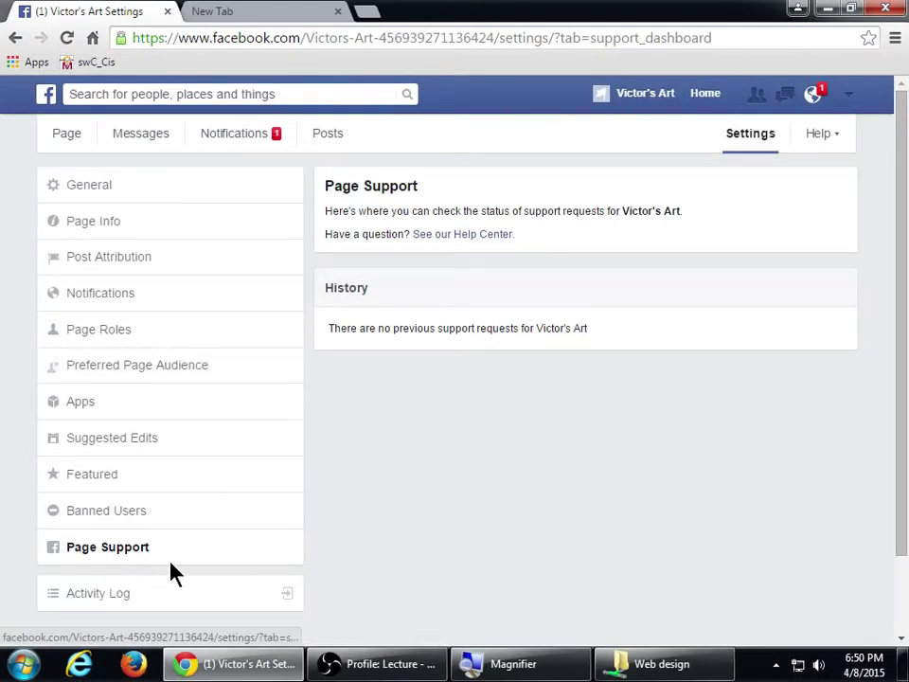
# Open the Activity Log and look through its Photos, Spam, Your Posts, Comments and All categories.
pyautogui.click(171, 597)
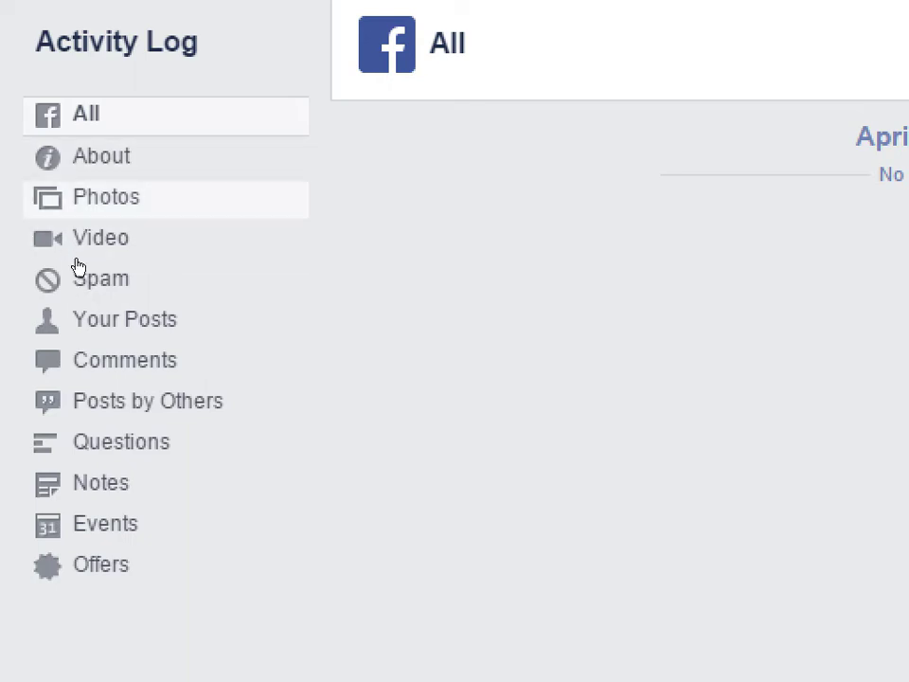
pyautogui.click(107, 197)
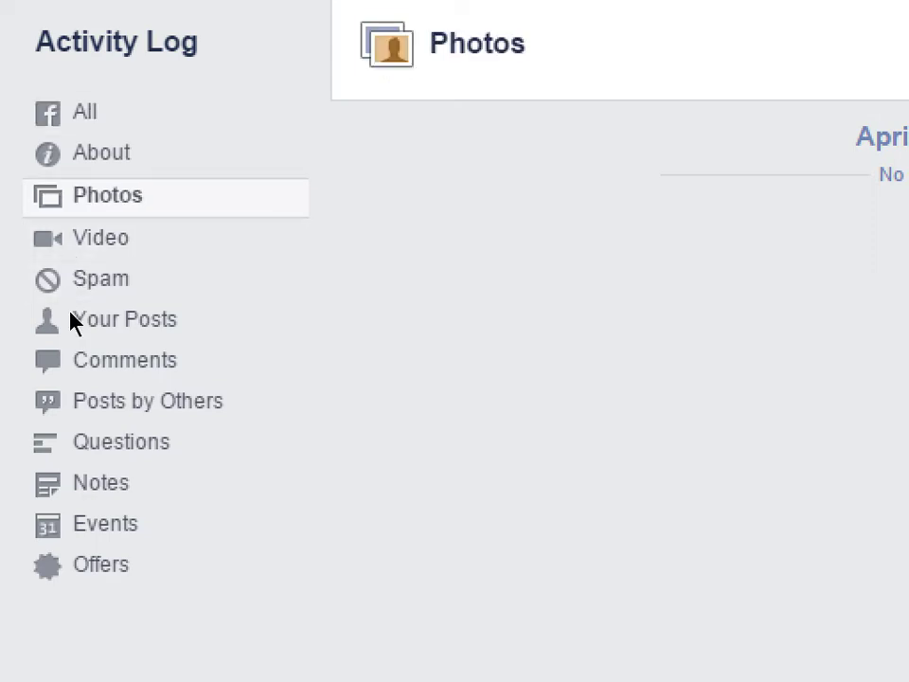
pyautogui.click(74, 282)
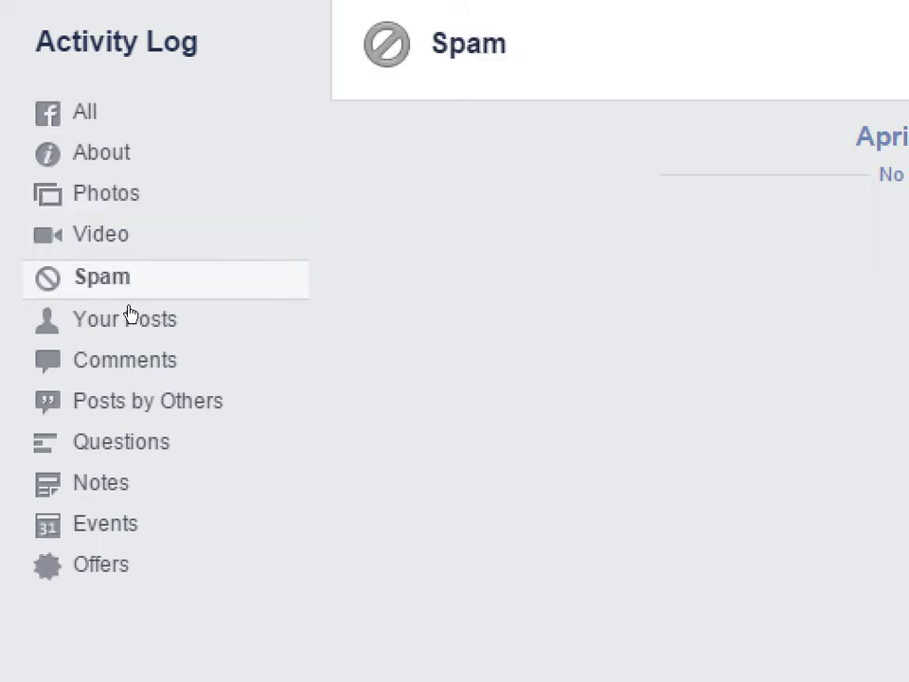
pyautogui.click(74, 322)
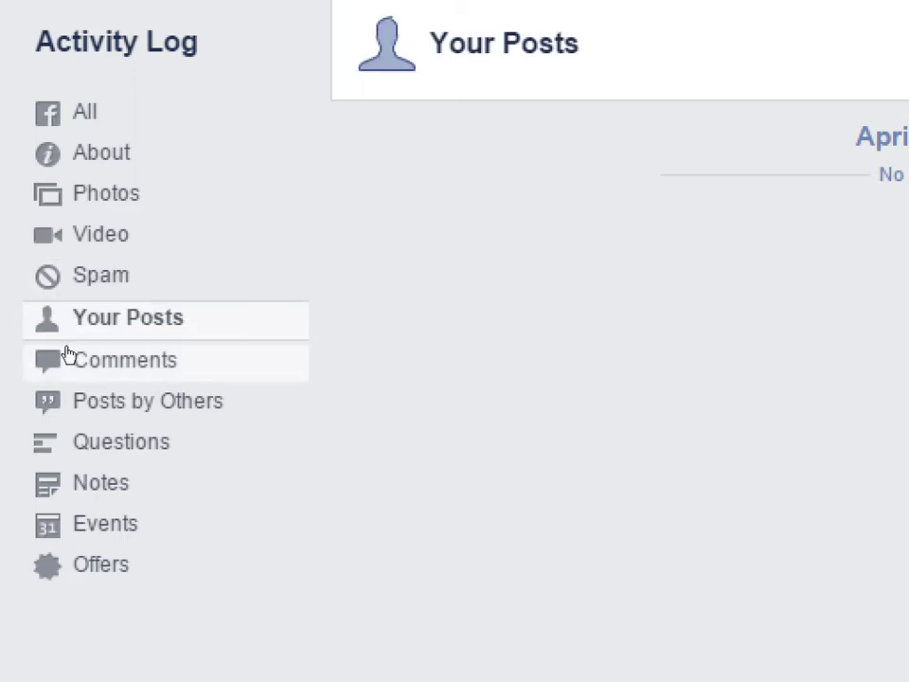
pyautogui.click(66, 354)
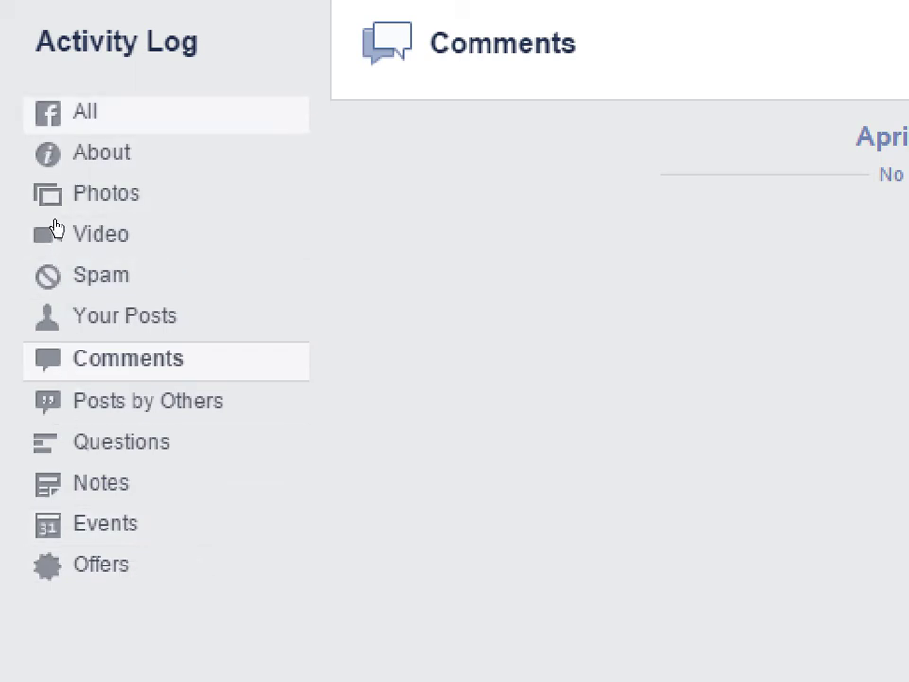
pyautogui.click(86, 113)
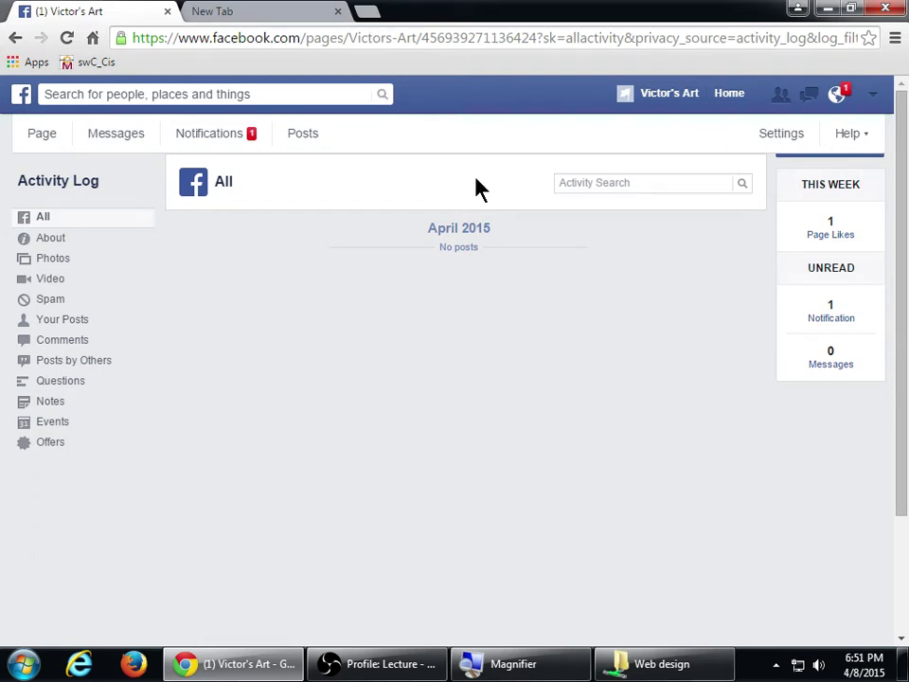
# Return to the Victor's Art page and review all Page Info fields in its About section.
pyautogui.scroll(-5, 481, 407)
pyautogui.click(40, 150)
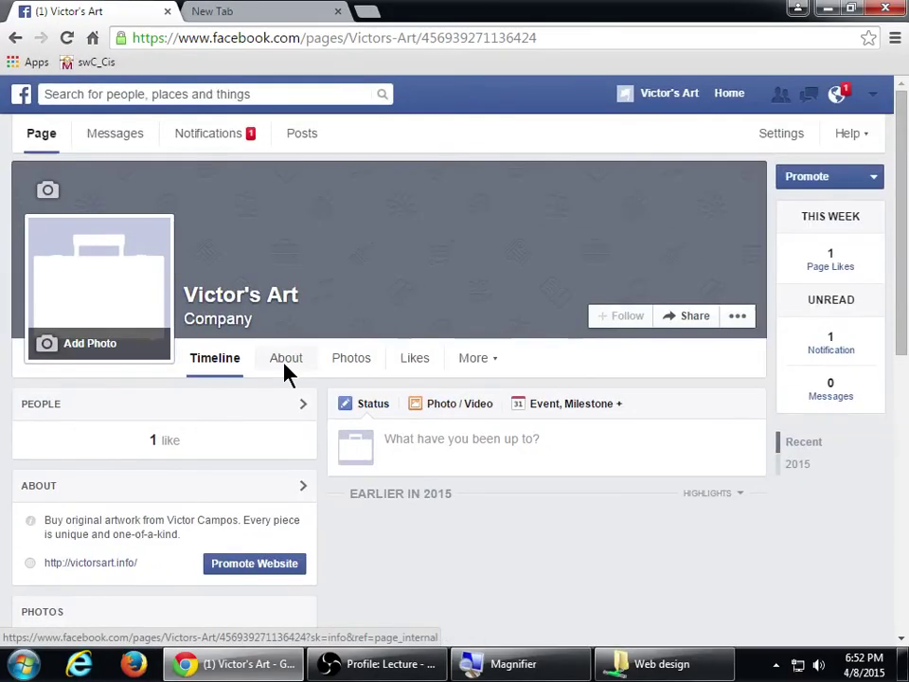
pyautogui.click(576, 589)
pyautogui.scroll(-2, 405, 422)
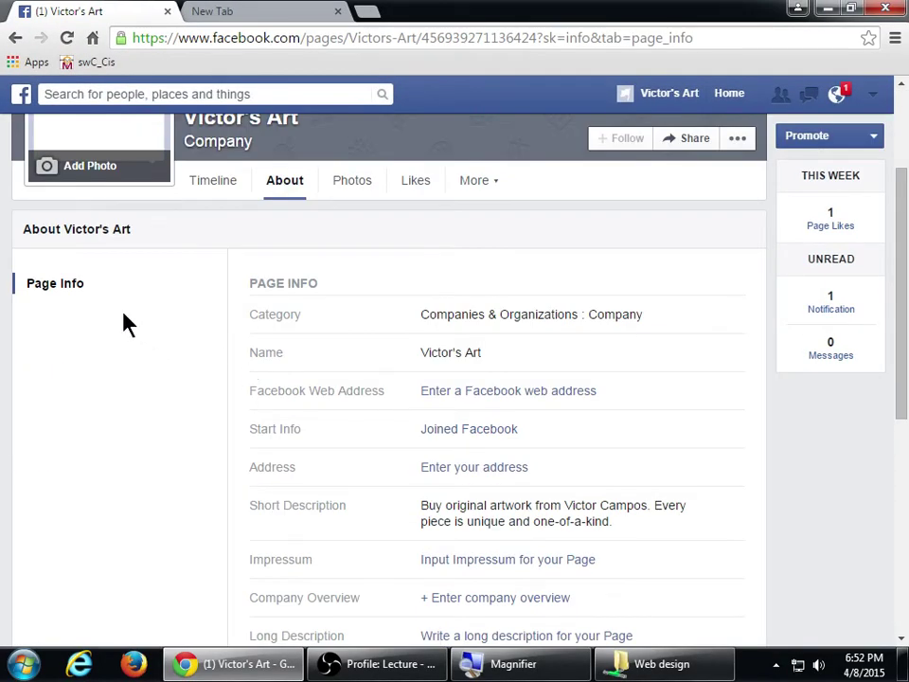
pyautogui.scroll(-3, 250, 342)
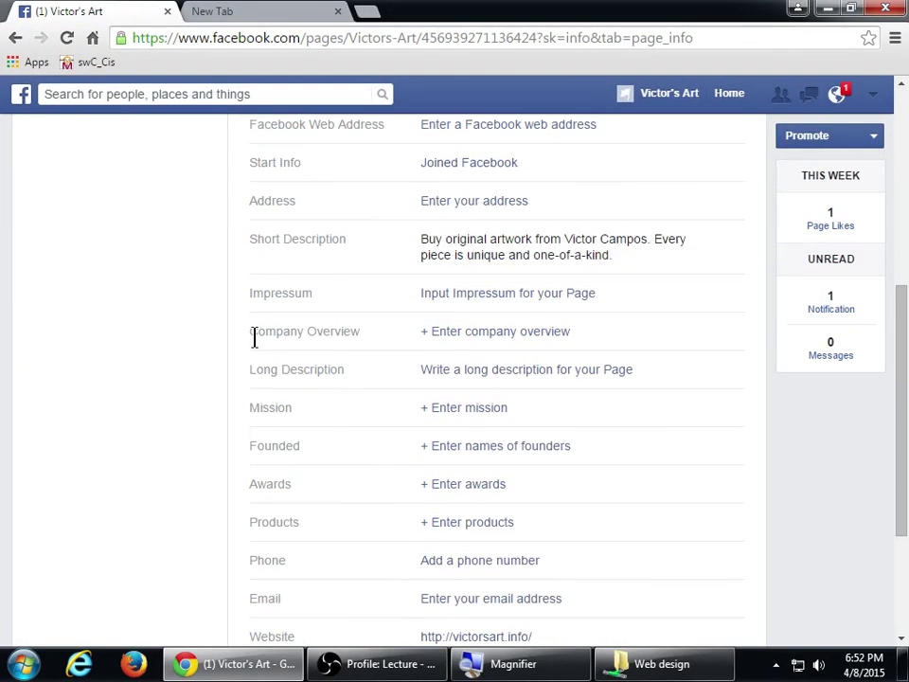
pyautogui.scroll(-3, 360, 426)
pyautogui.scroll(5, 361, 426)
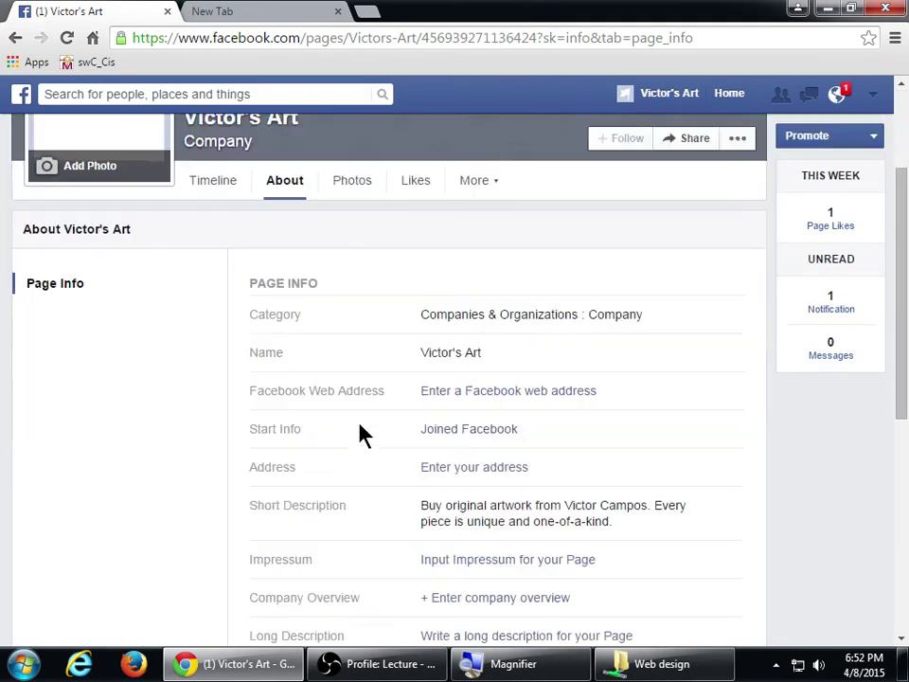
pyautogui.scroll(-5, 361, 426)
pyautogui.scroll(5, 361, 426)
pyautogui.scroll(-5, 360, 417)
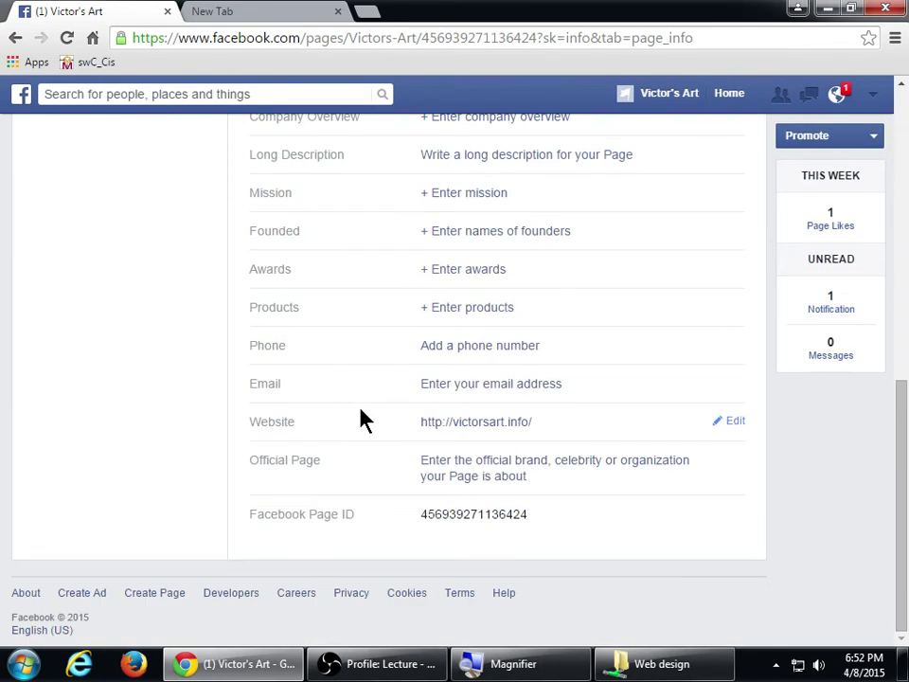
pyautogui.scroll(6, 363, 420)
pyautogui.scroll(-3, 362, 421)
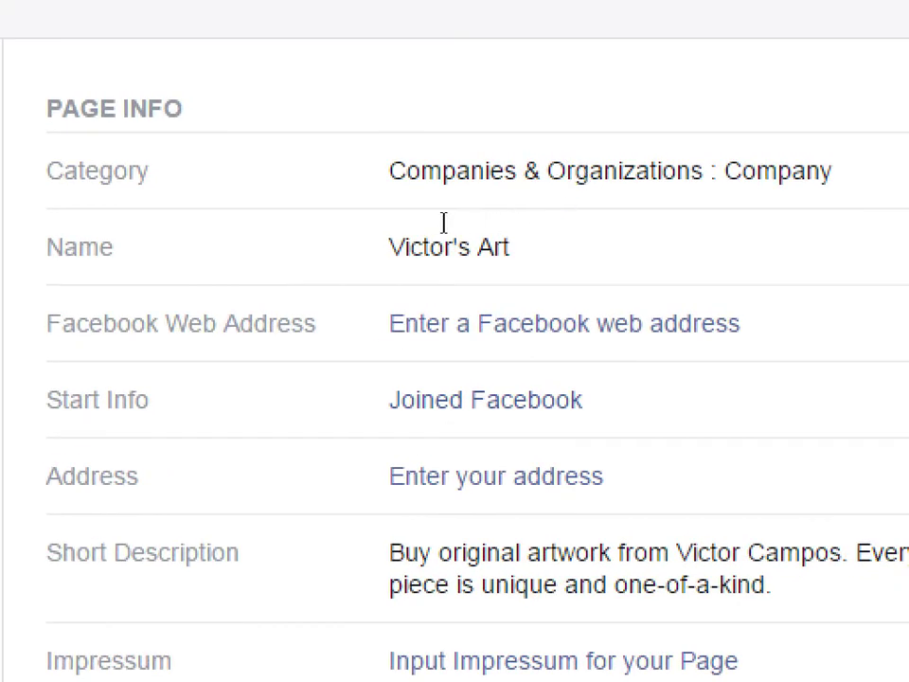
# Open the Facebook Web Address entry in Page Info, read its requirement and cancel the edit.
pyautogui.moveTo(430, 225); pyautogui.dragTo(481, 224)
pyautogui.click(481, 224)
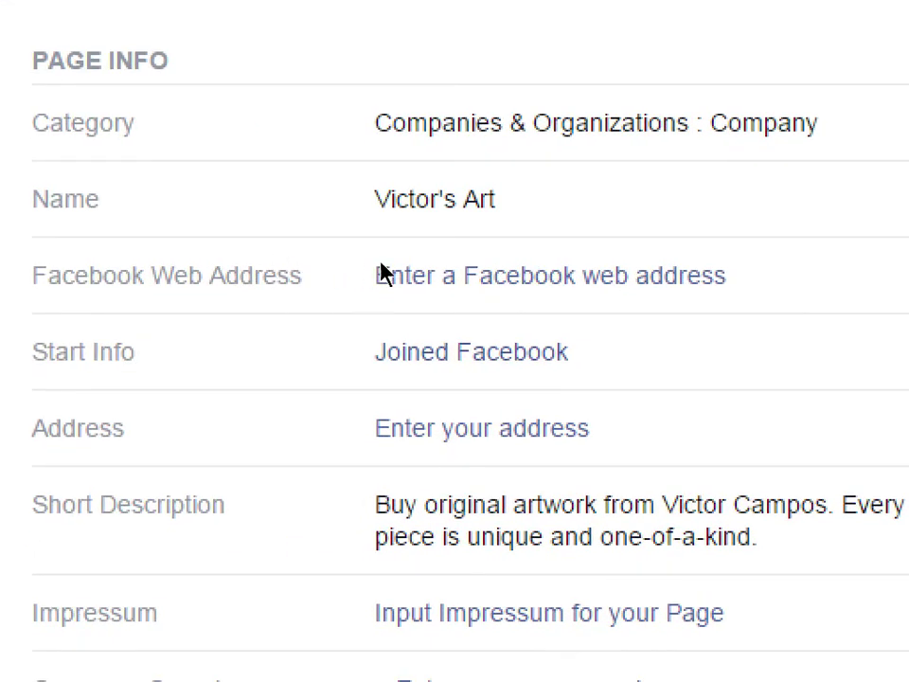
pyautogui.moveTo(409, 264); pyautogui.dragTo(489, 270)
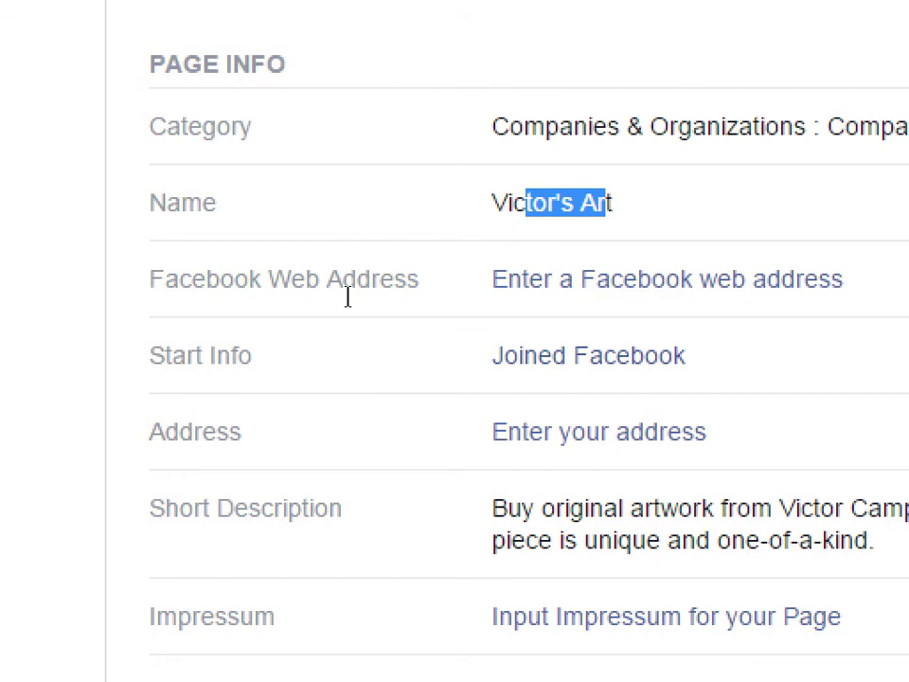
pyautogui.click(857, 321)
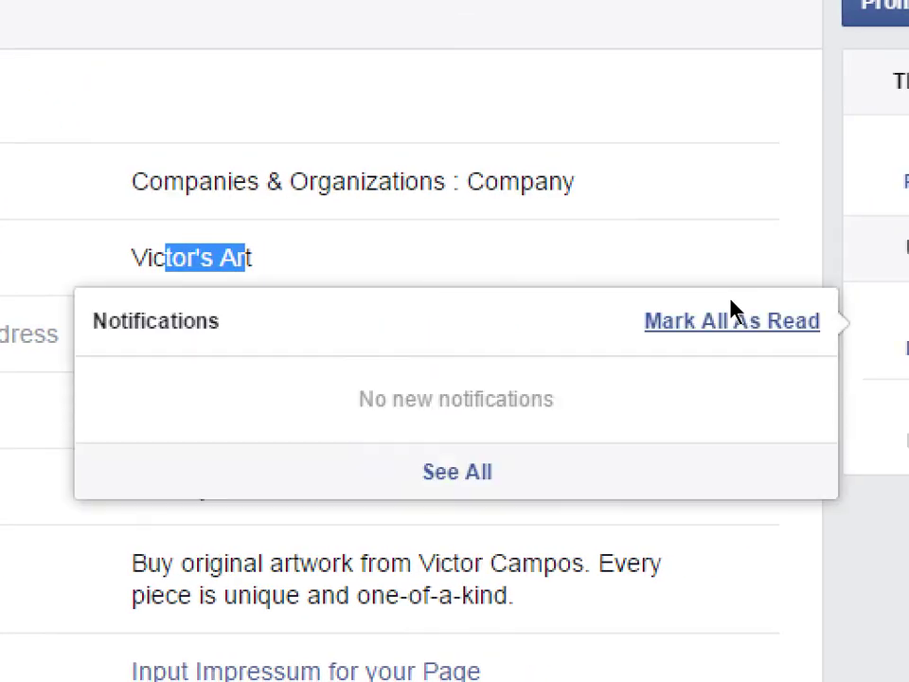
pyautogui.click(611, 266)
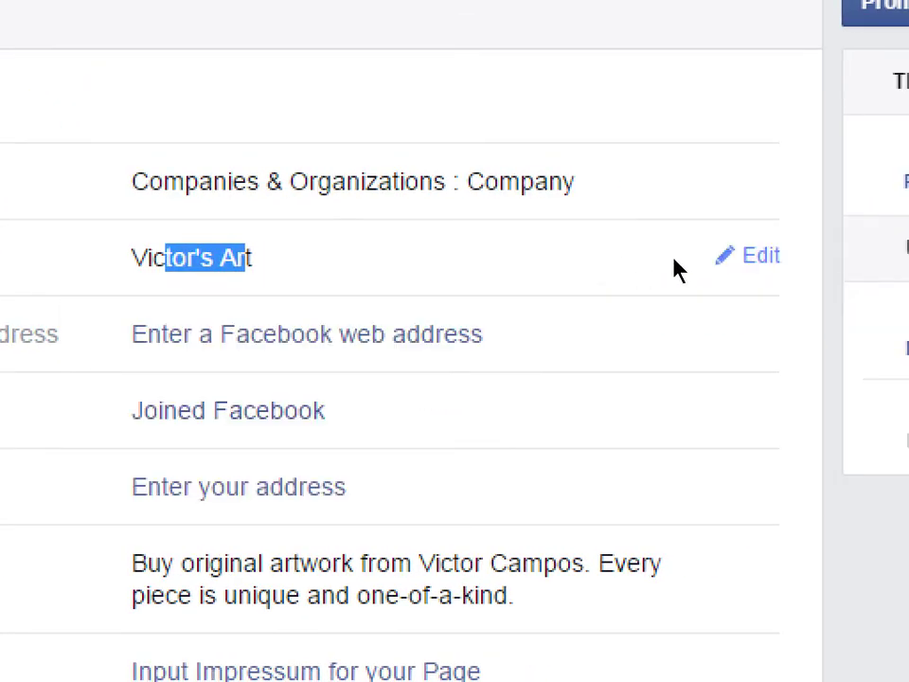
pyautogui.click(675, 309)
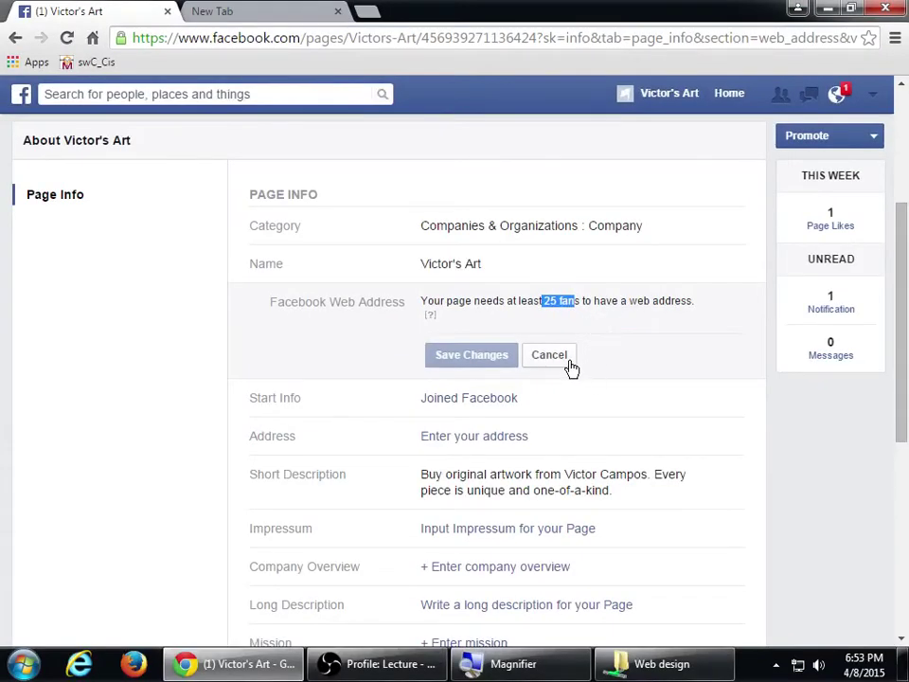
pyautogui.click(551, 358)
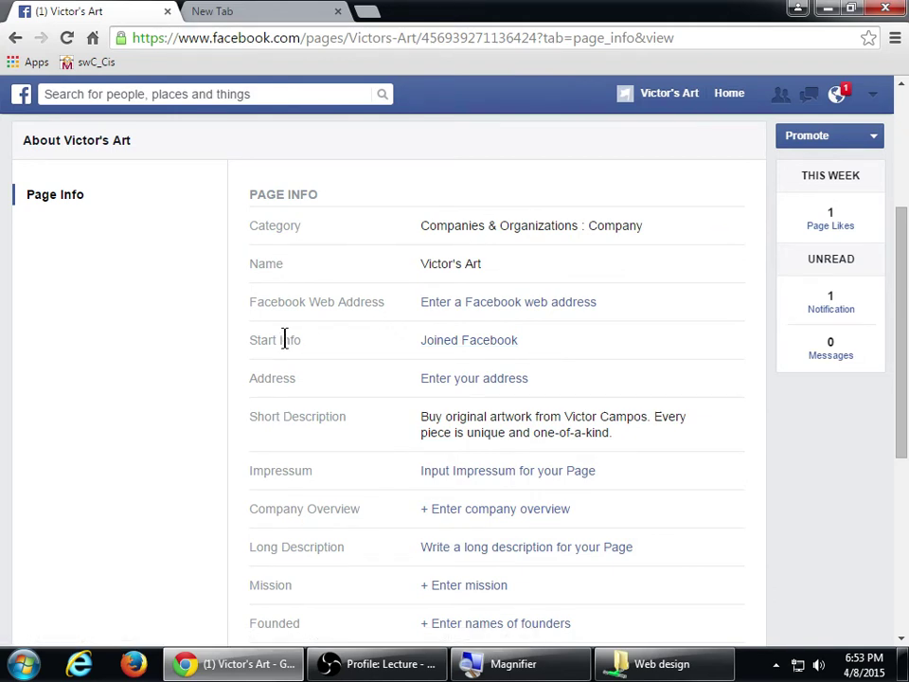
# Open the Start Info entry for editing, set its type to Founded and add a year field.
pyautogui.click(501, 342)
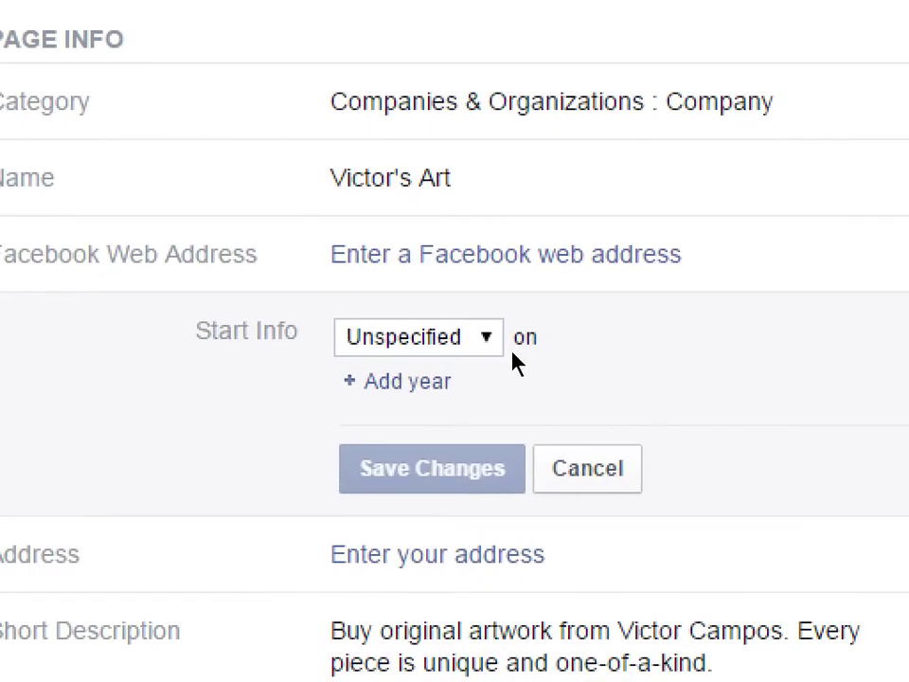
pyautogui.click(497, 347)
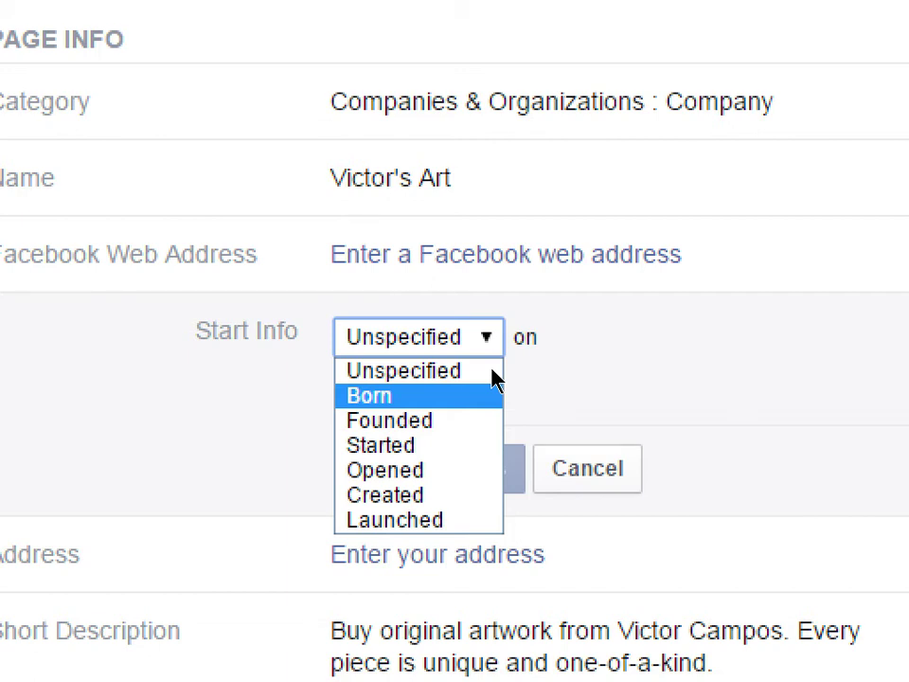
pyautogui.press('Down')
pyautogui.press('Return')
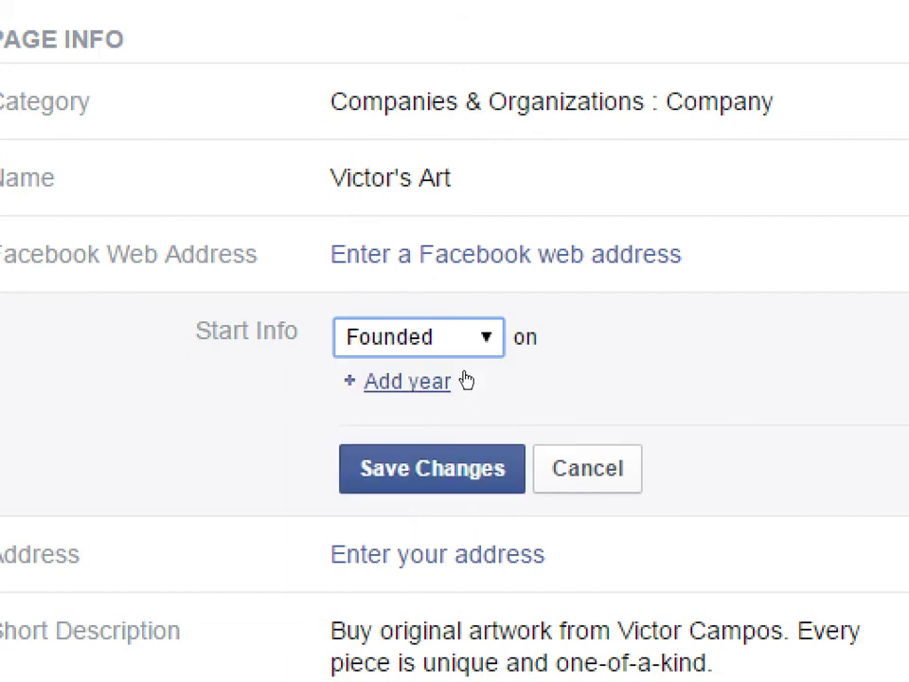
pyautogui.click(466, 381)
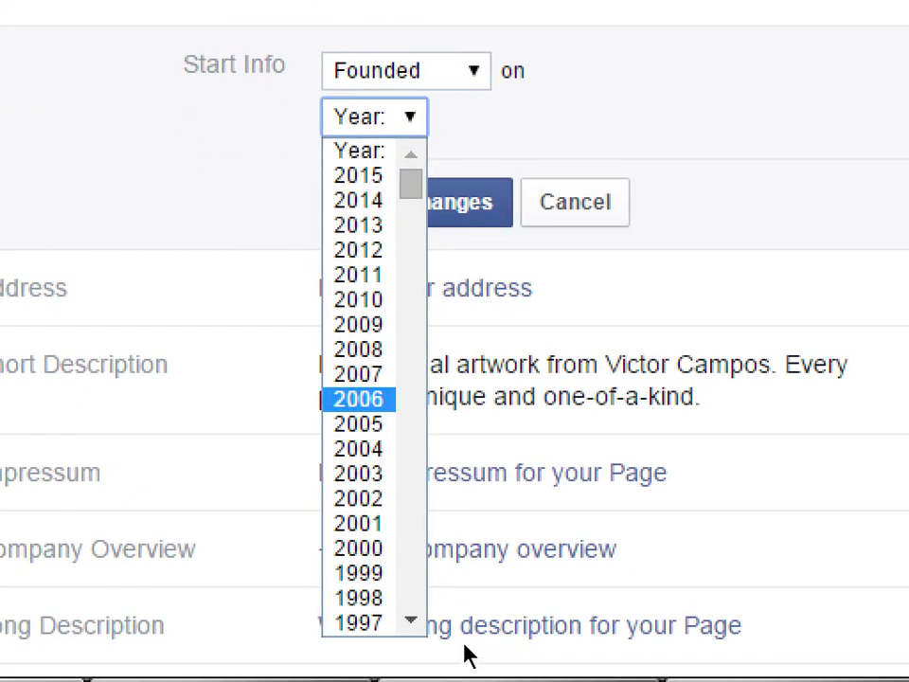
# Browse the available years and set the founding year to 1964.
pyautogui.scroll(-10, 464, 588)
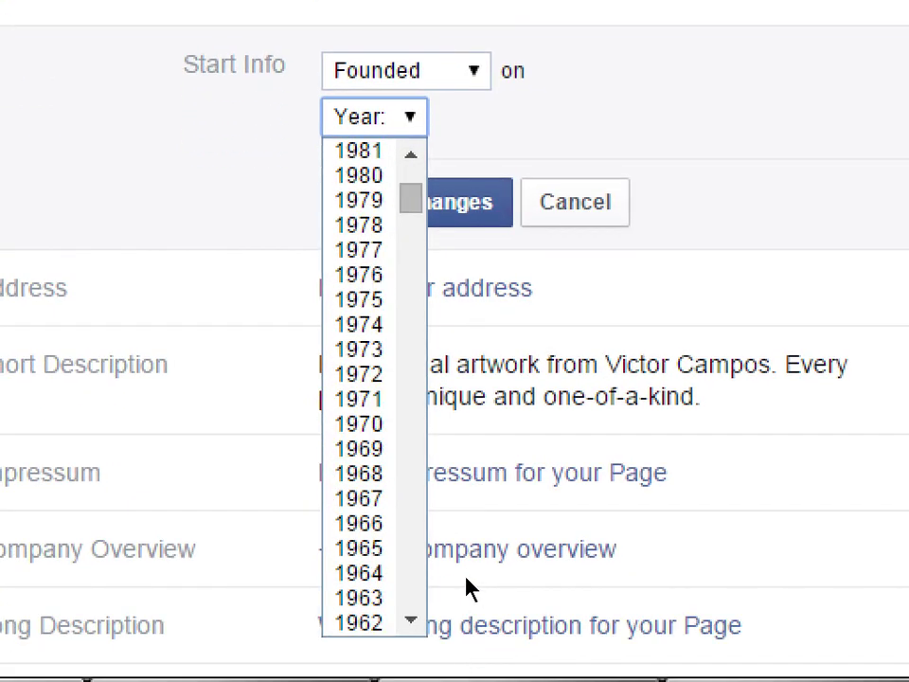
pyautogui.scroll(-10, 464, 588)
pyautogui.press('Home')
pyautogui.press('Down')
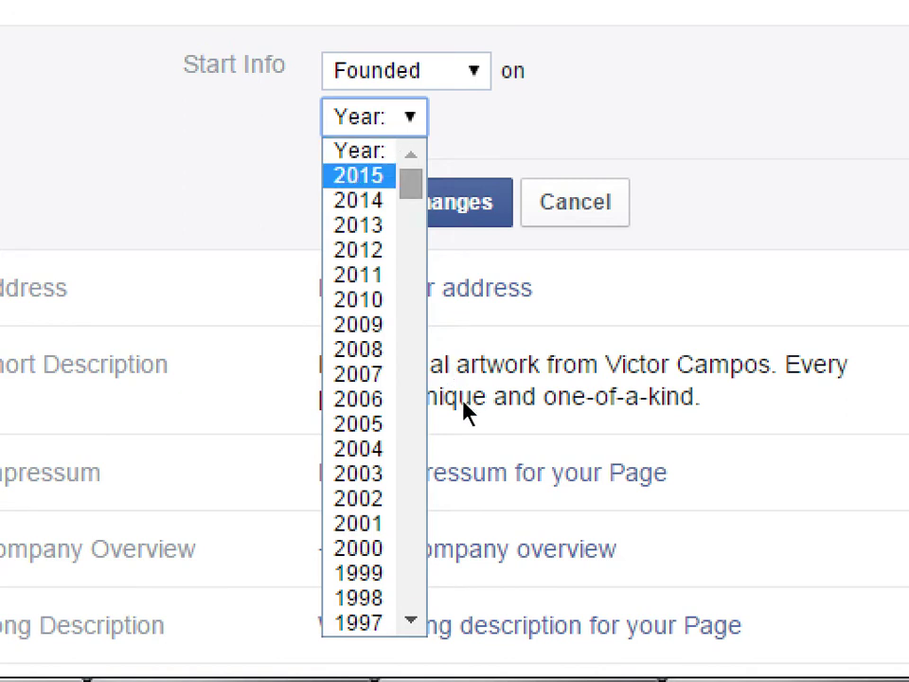
pyautogui.scroll(-15, 465, 588)
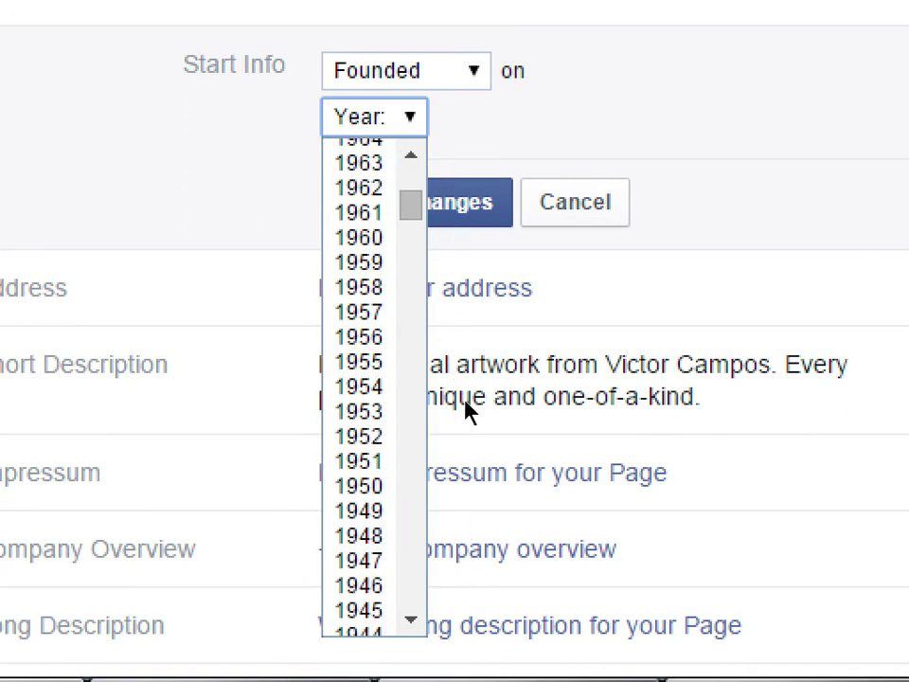
pyautogui.scroll(1, 467, 398)
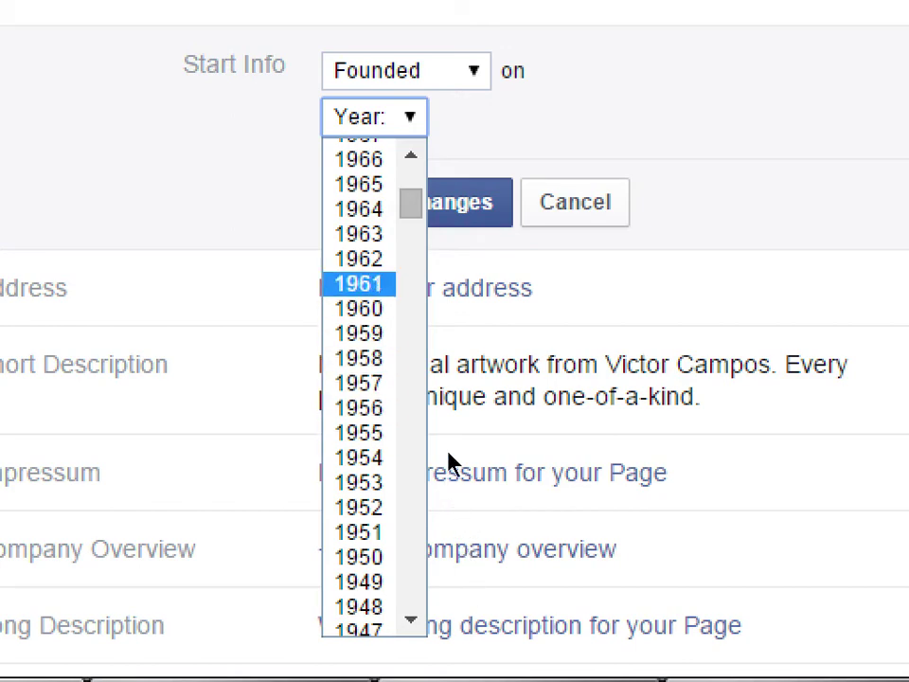
pyautogui.press('Up')
pyautogui.press('Up')
pyautogui.press('Up')
pyautogui.press('Return')
pyautogui.scroll(2, 401, 391)
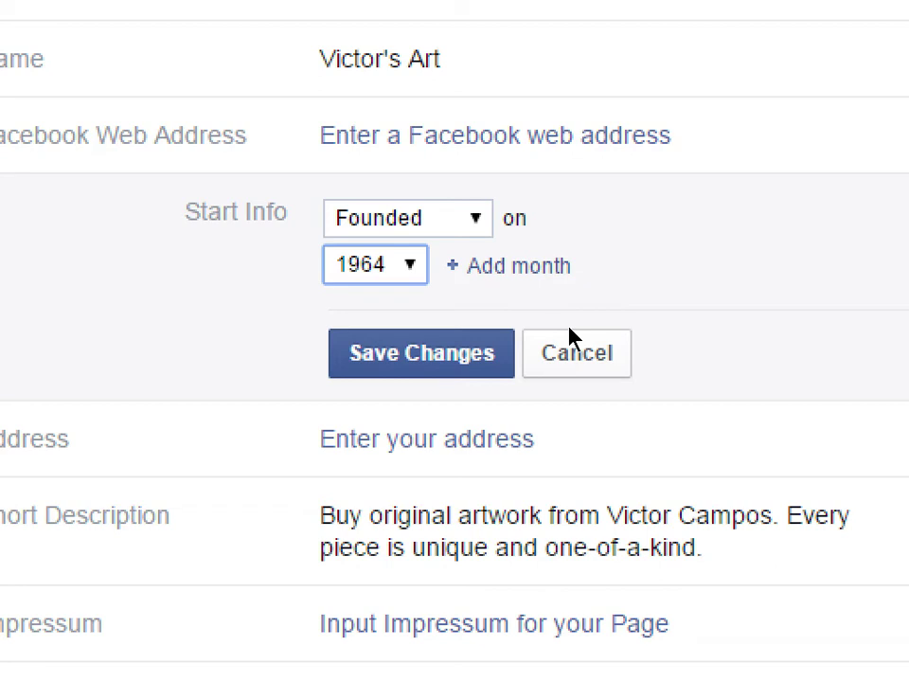
# Set the Start Info type to Unspecified.
pyautogui.hotkey('shift', 'Tab')
pyautogui.hotkey('alt', 'Down')
pyautogui.press('Up')
pyautogui.press('Up')
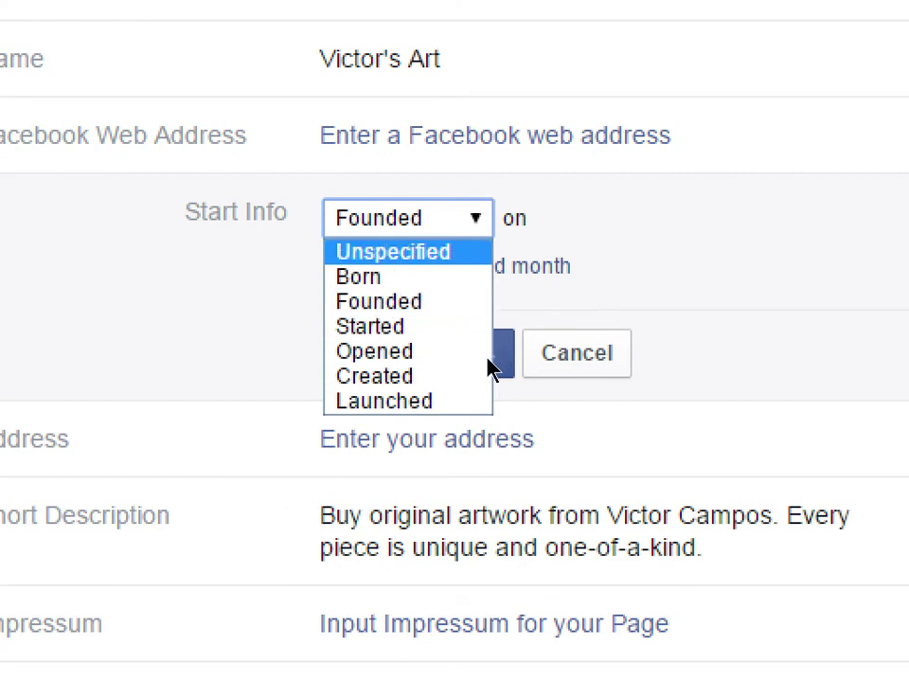
pyautogui.press('Return')
# Go through the Started, Opened and Created start types, and set the Start Info type to Founded.
pyautogui.hotkey('alt', 'Down')
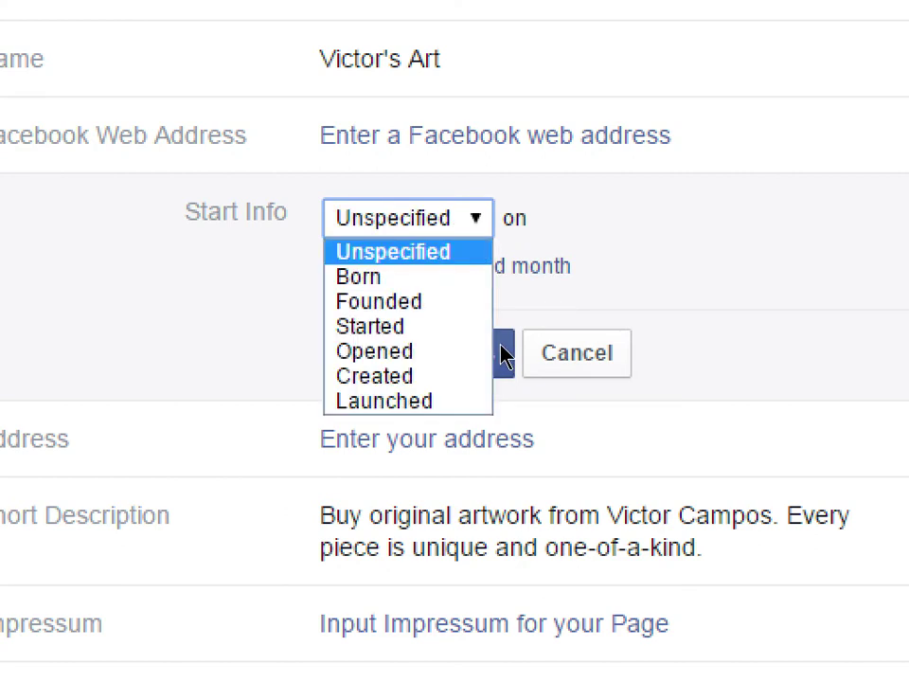
pyautogui.press('Down')
pyautogui.press('Down')
pyautogui.press('Down')
pyautogui.press('Up')
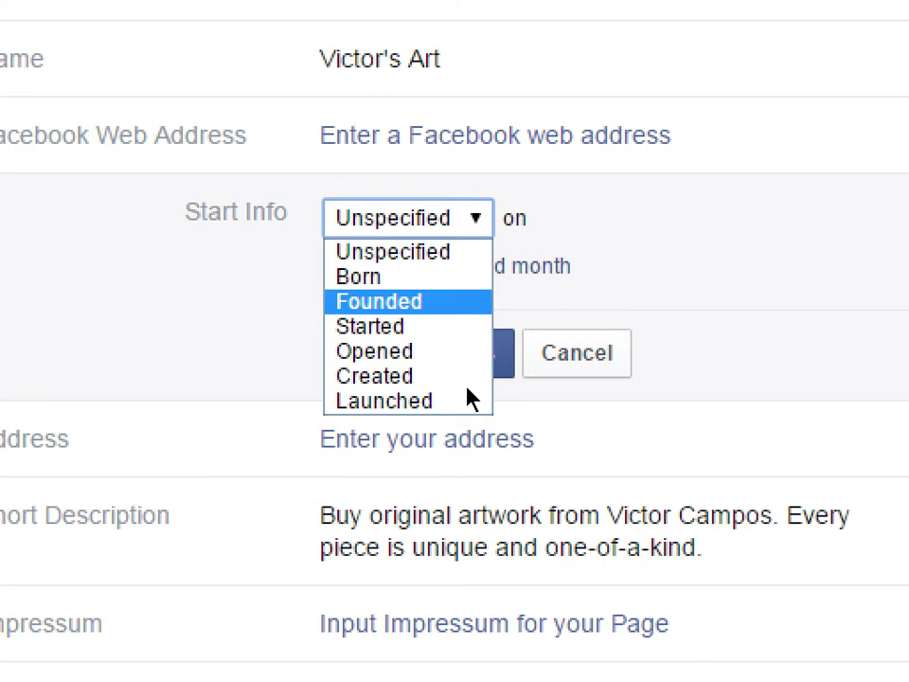
pyautogui.press('Down')
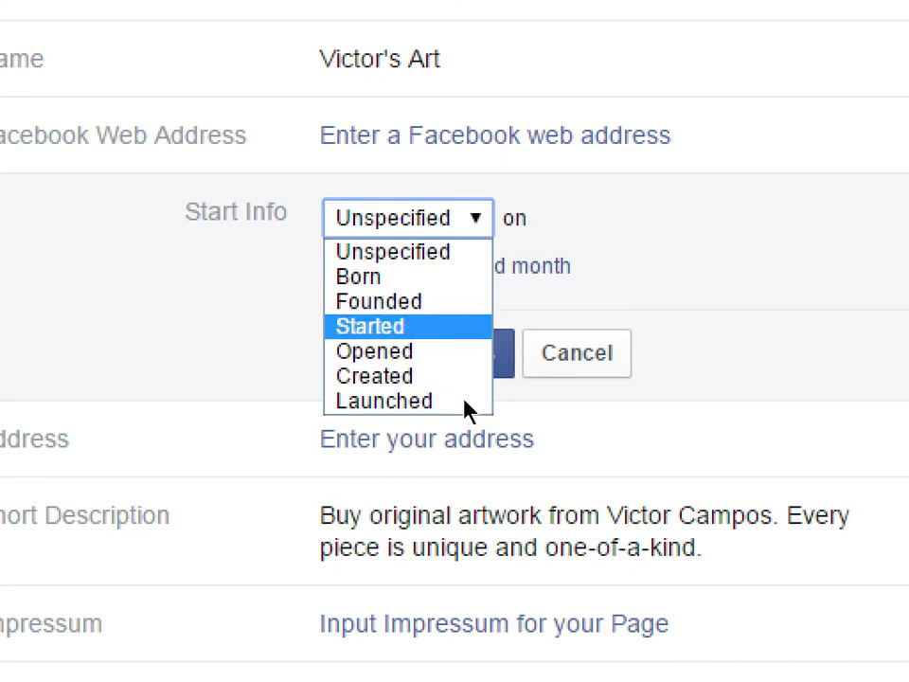
pyautogui.press('Down')
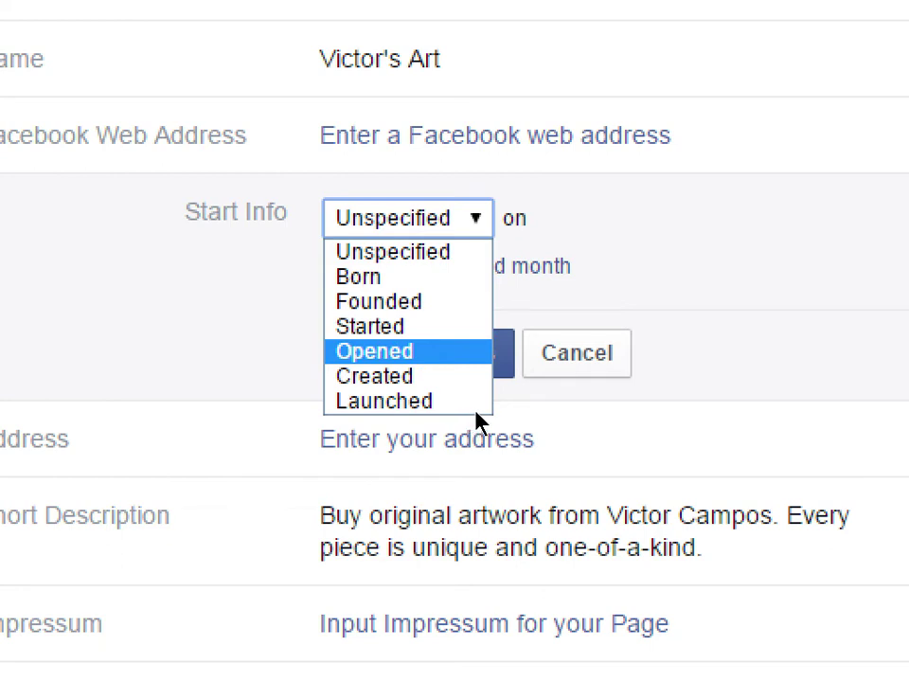
pyautogui.press('Down')
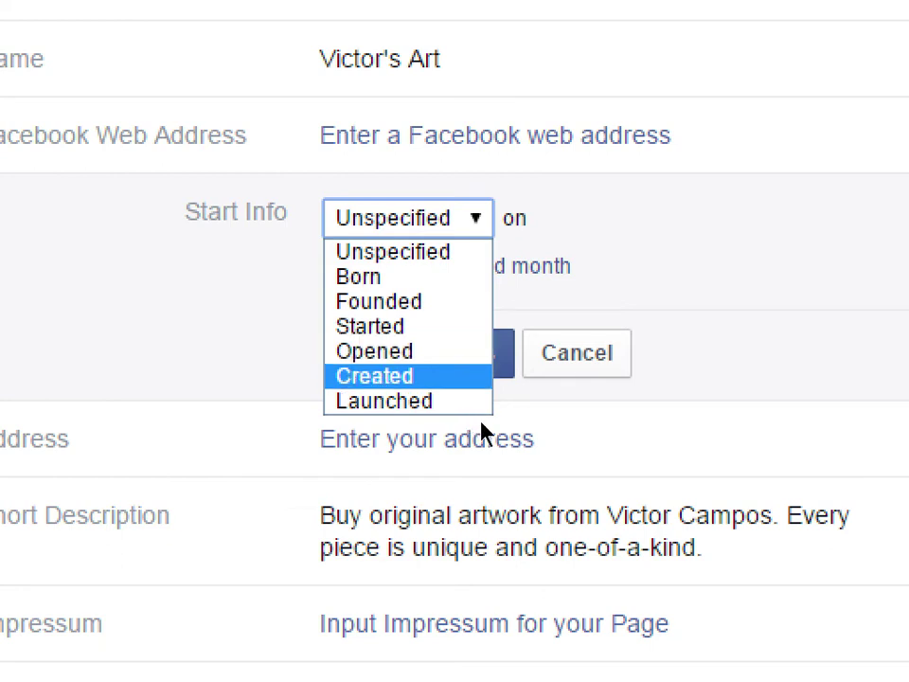
pyautogui.press('b')
pyautogui.press('o')
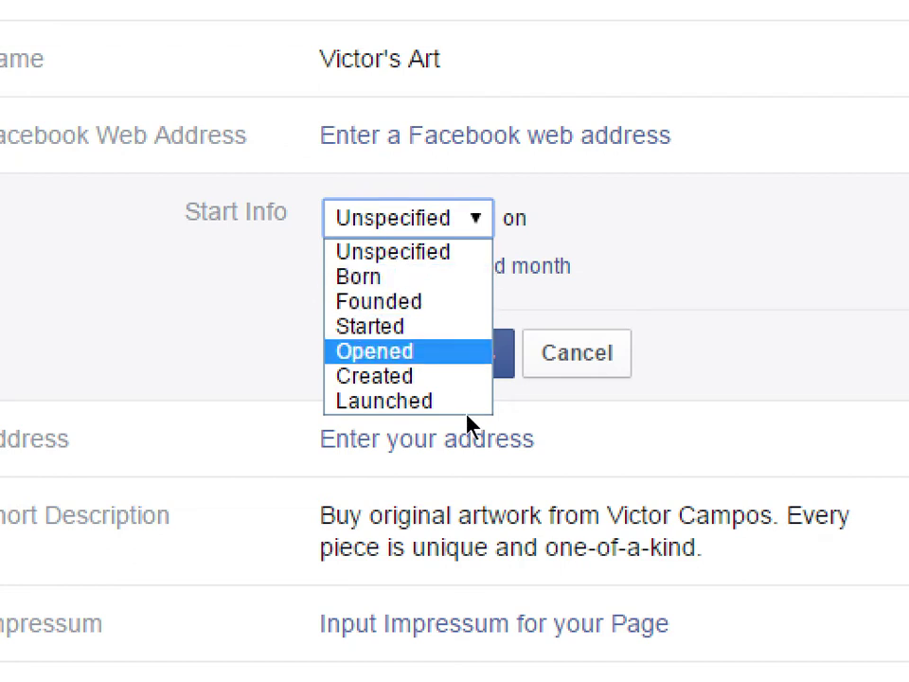
pyautogui.press('Up')
pyautogui.press('Up')
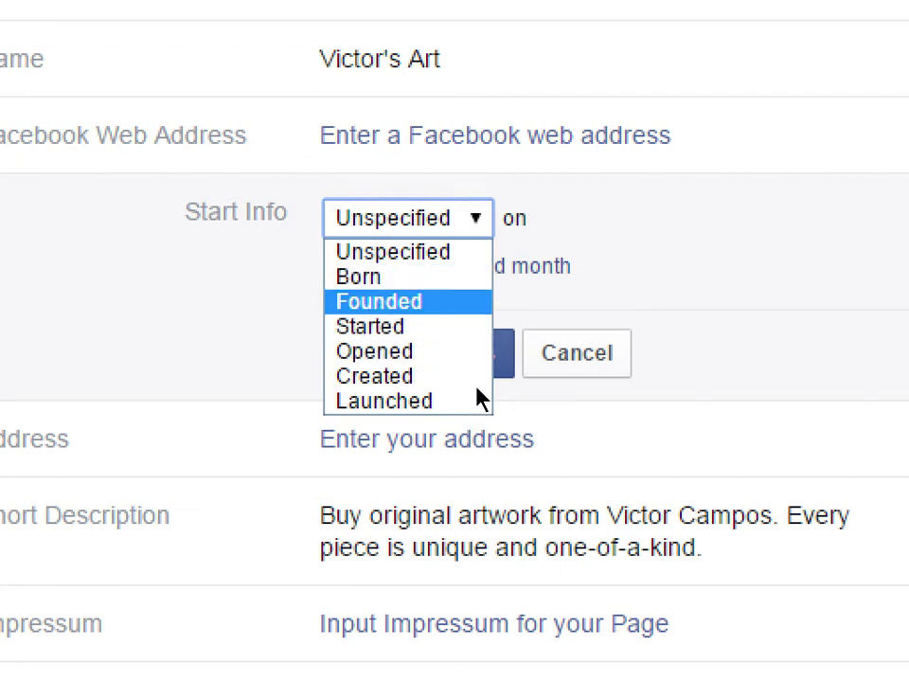
pyautogui.press('Return')
# Set the founding year to 2014.
pyautogui.press('Tab')
pyautogui.hotkey('alt', 'Down')
pyautogui.scroll(10, 467, 410)
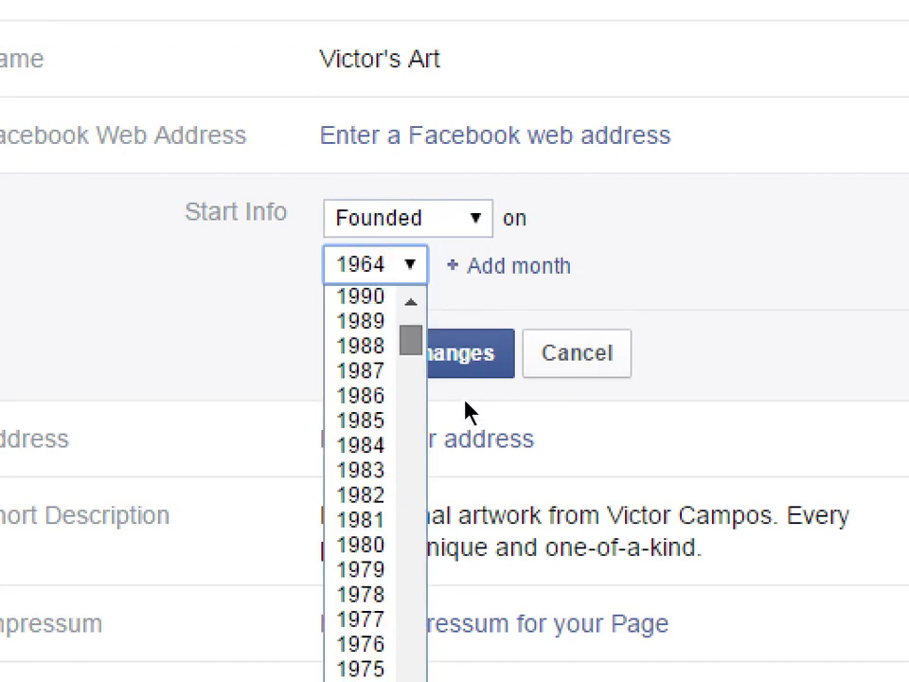
pyautogui.press('2')
pyautogui.press('Down')
pyautogui.press('Return')
# Add December as the month and 31 as the day of the founding date, and save the Start Info.
pyautogui.press('Tab')
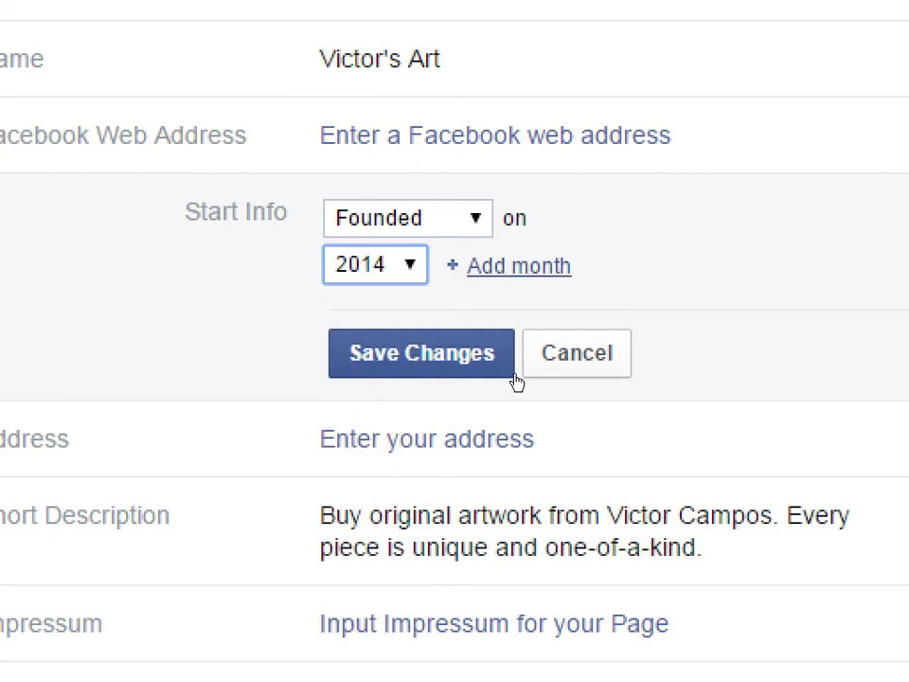
pyautogui.press('Return')
pyautogui.hotkey('alt', 'Down')
pyautogui.press('Down')
pyautogui.press('Return')
pyautogui.press('Tab')
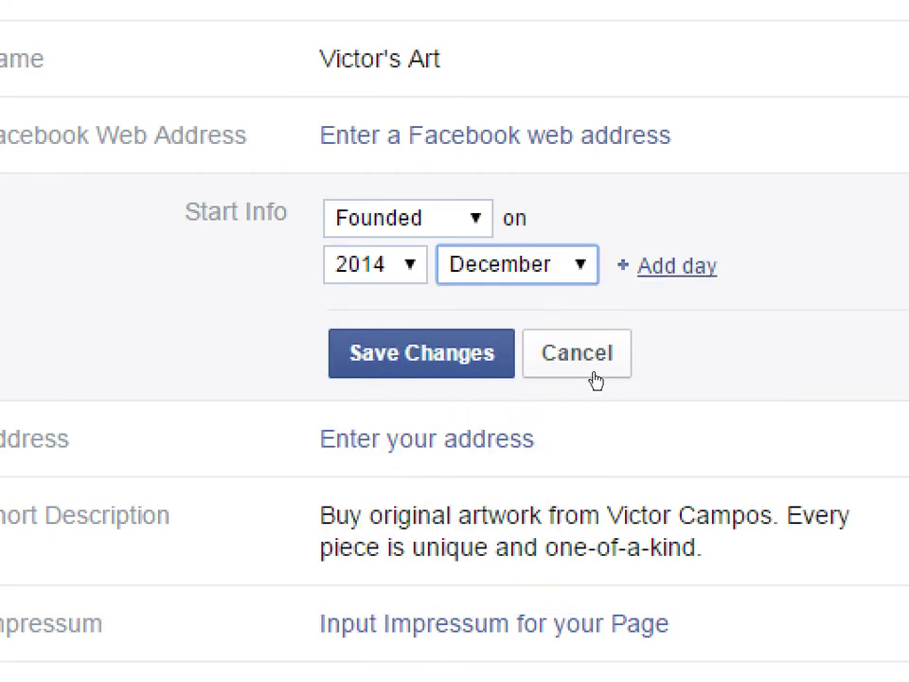
pyautogui.press('Return')
pyautogui.press('Return')
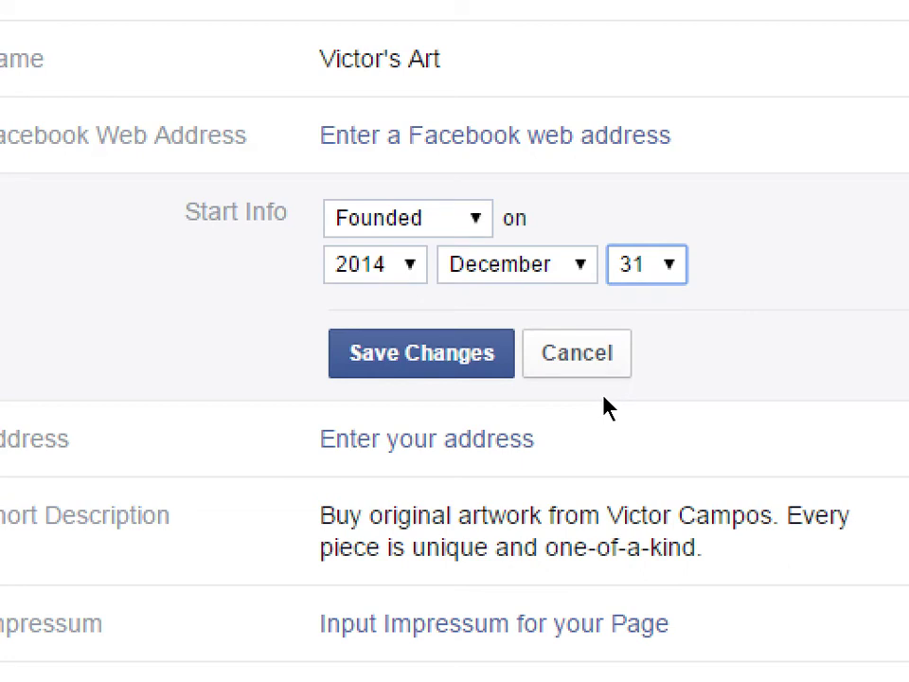
pyautogui.press('Return')
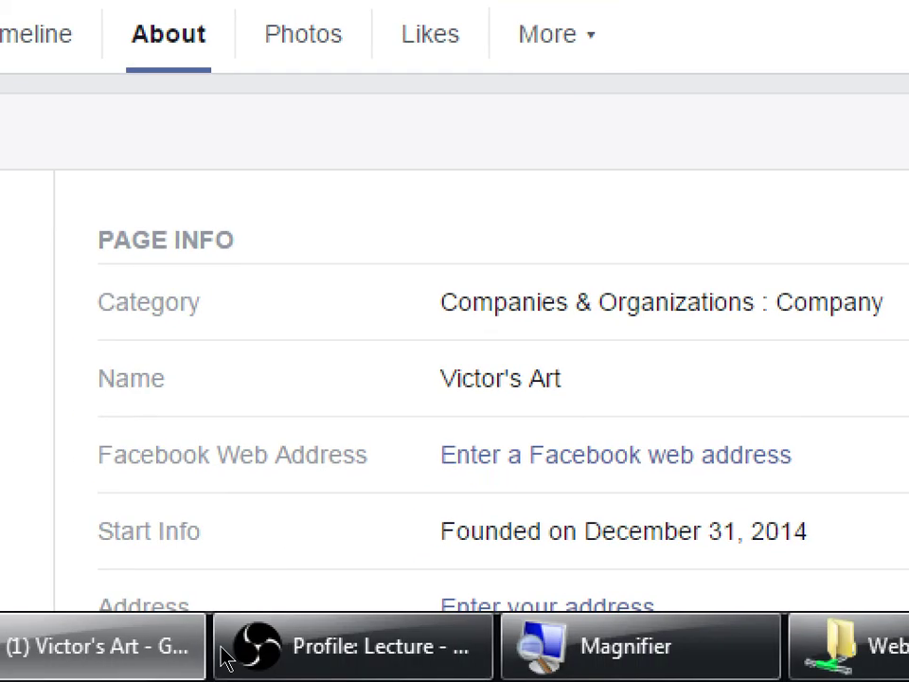
# Open the Address entry in Page Info and look at its address, city and postal code fields.
pyautogui.scroll(-1, 255, 604)
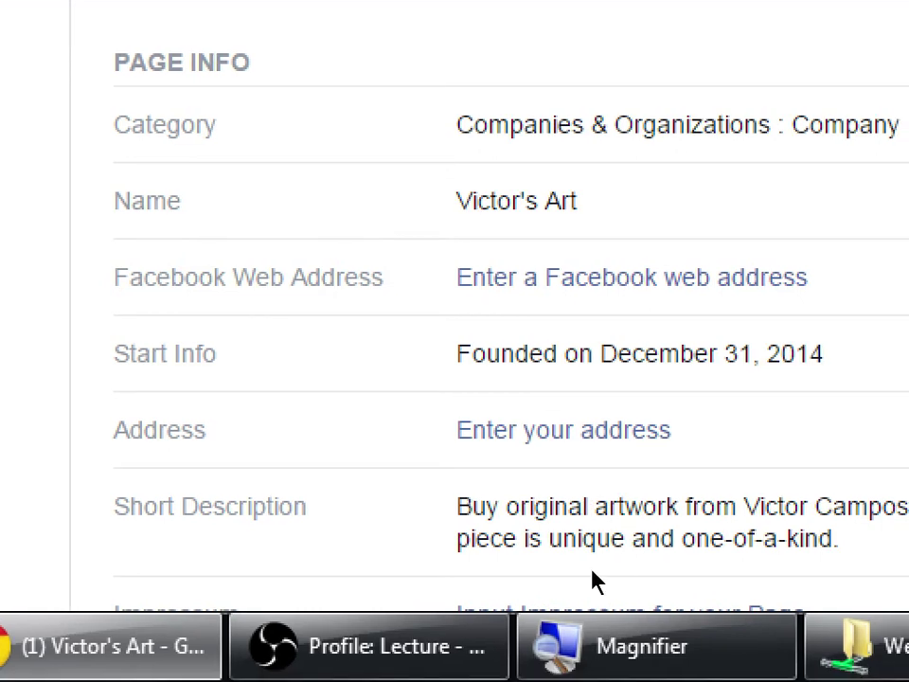
pyautogui.click(568, 444)
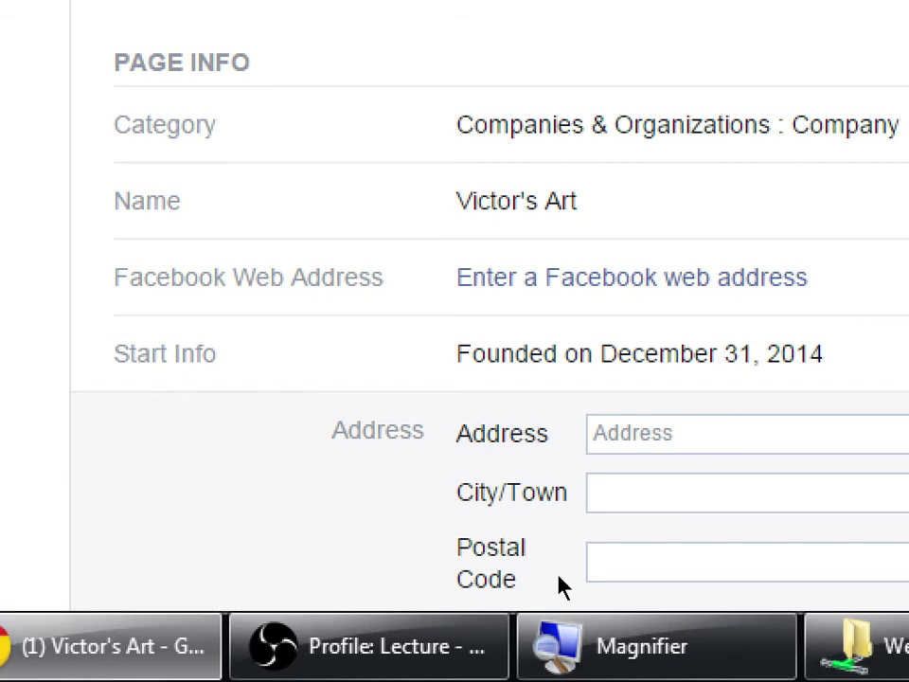
pyautogui.scroll(-2, 701, 625)
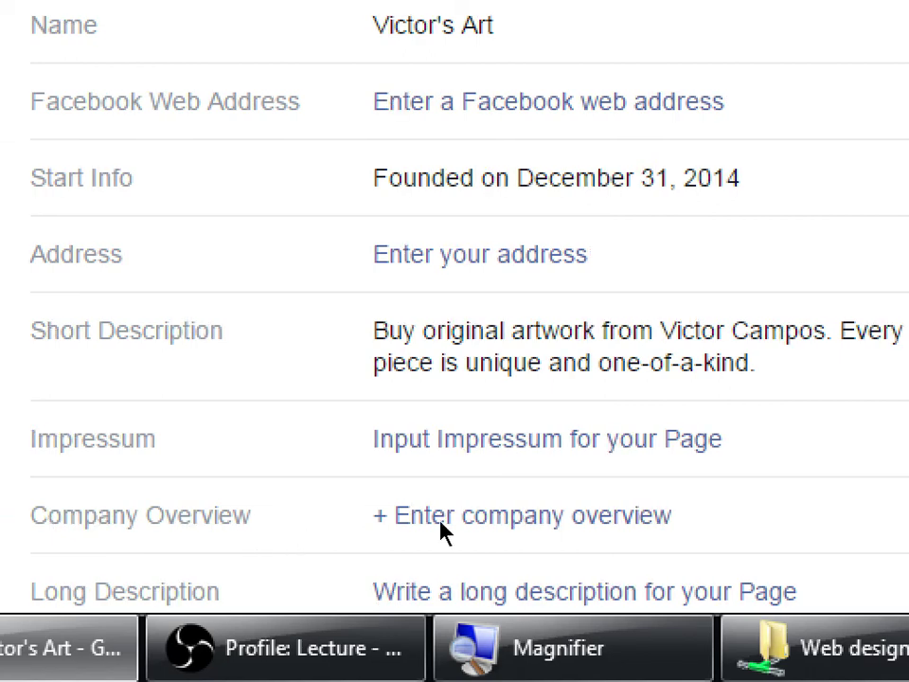
# Review the Short Description and Long Description entries, and briefly open the empty Company Overview entry.
pyautogui.moveTo(534, 511); pyautogui.dragTo(580, 519)
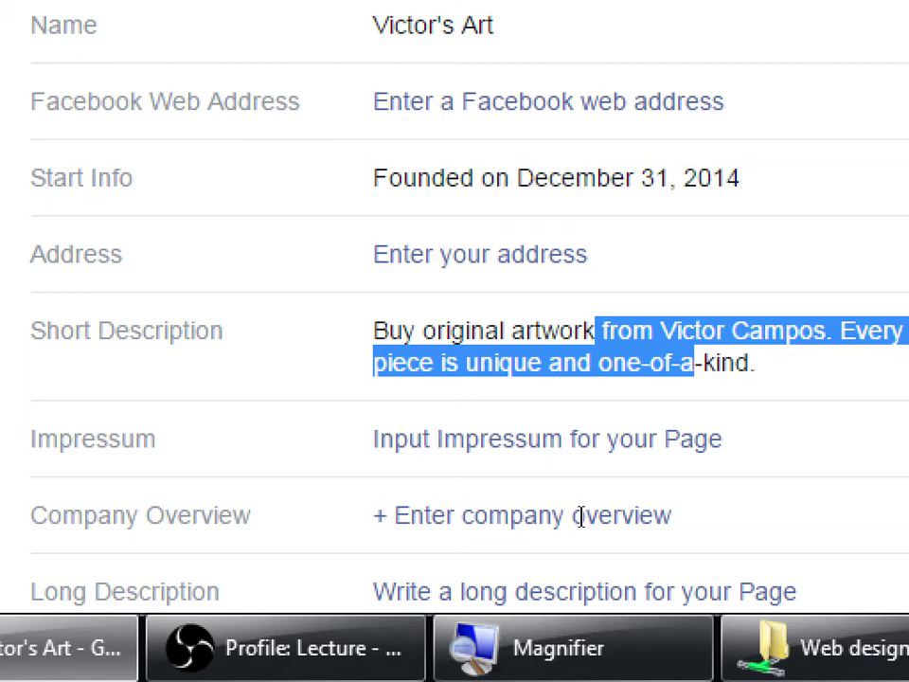
pyautogui.scroll(-2, 397, 582)
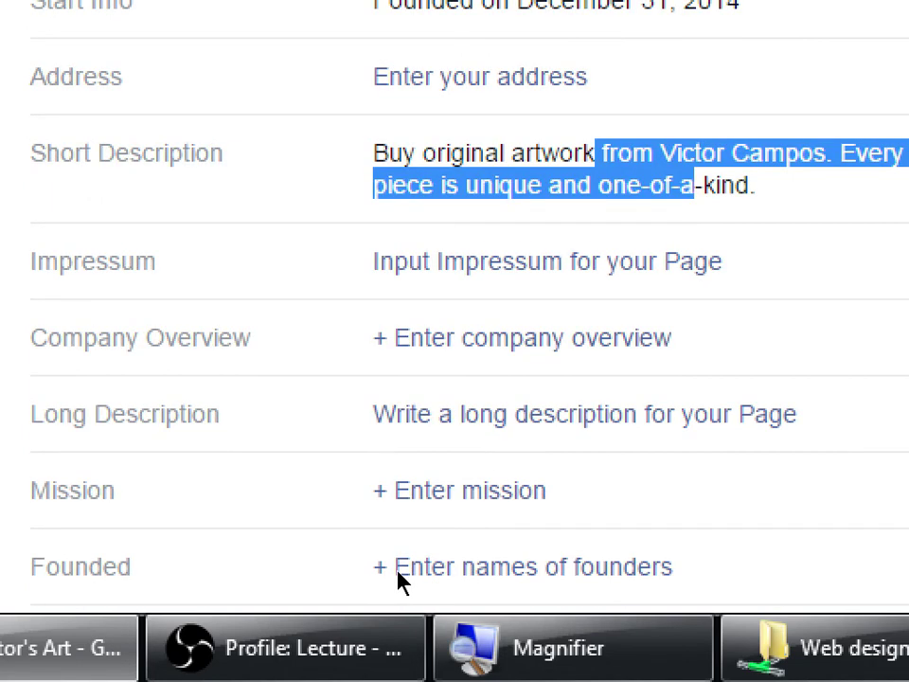
pyautogui.moveTo(59, 413); pyautogui.dragTo(161, 414)
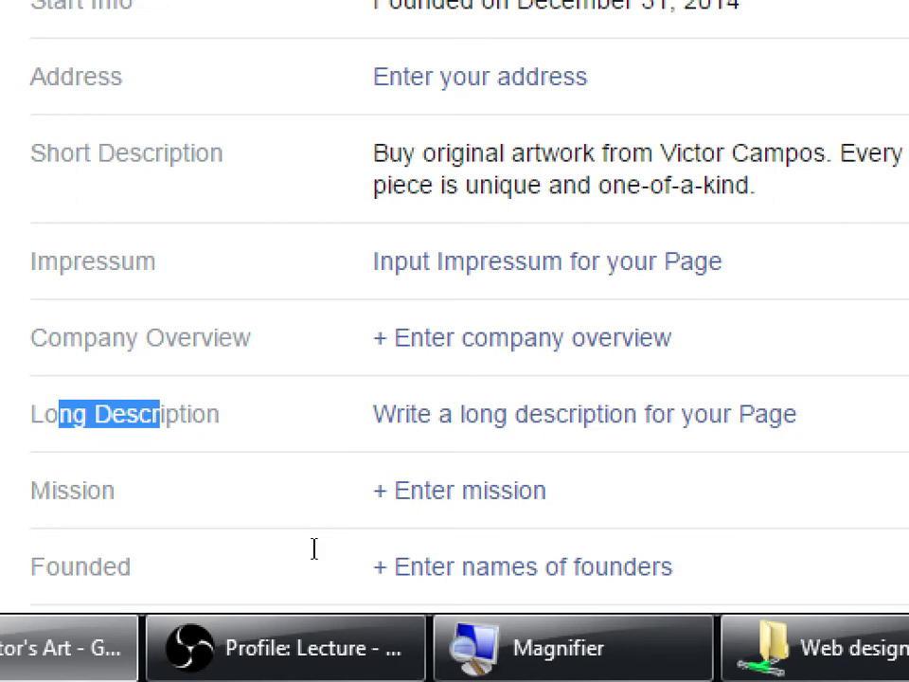
pyautogui.click(314, 549)
pyautogui.click(461, 514)
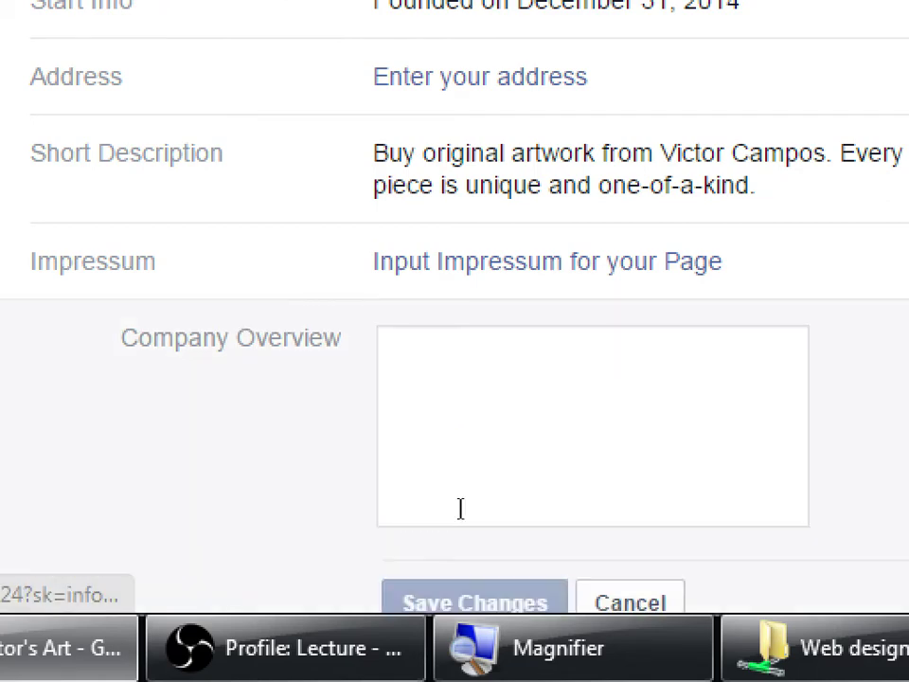
pyautogui.click(473, 602)
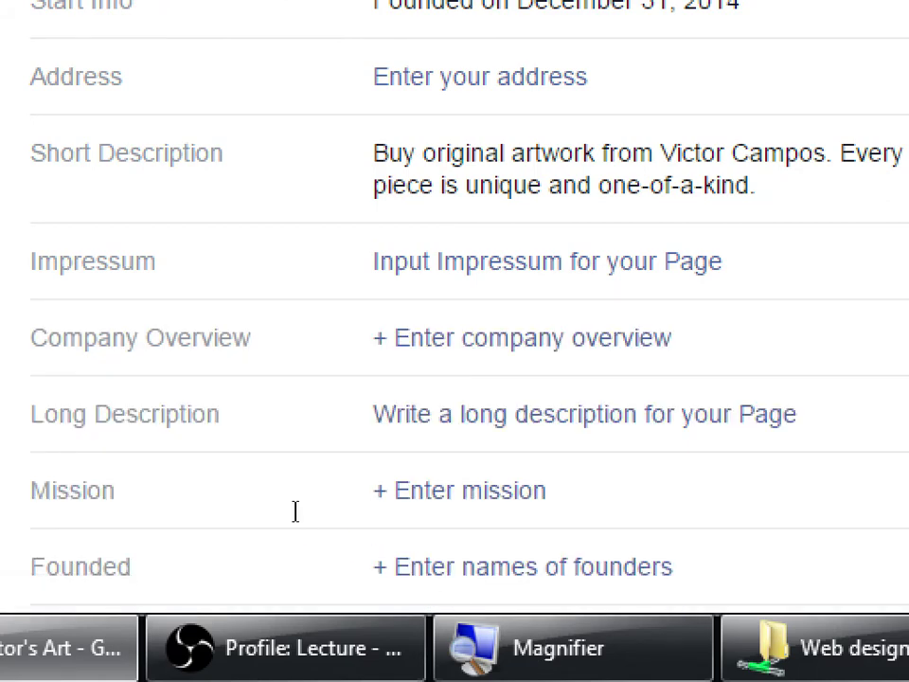
pyautogui.moveTo(295, 512); pyautogui.dragTo(331, 536)
pyautogui.click(313, 542)
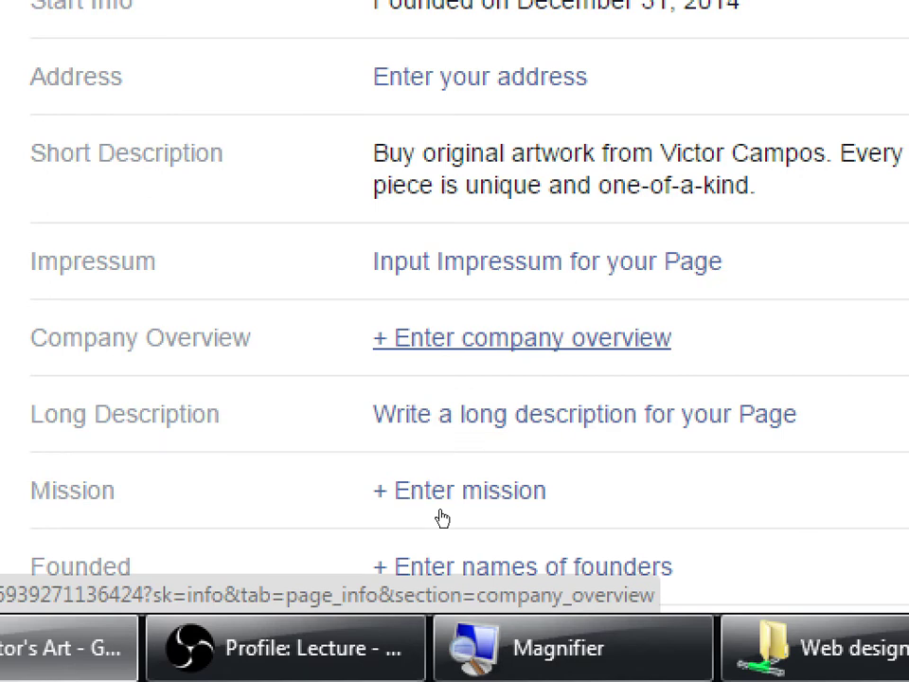
pyautogui.moveTo(416, 153); pyautogui.dragTo(513, 185)
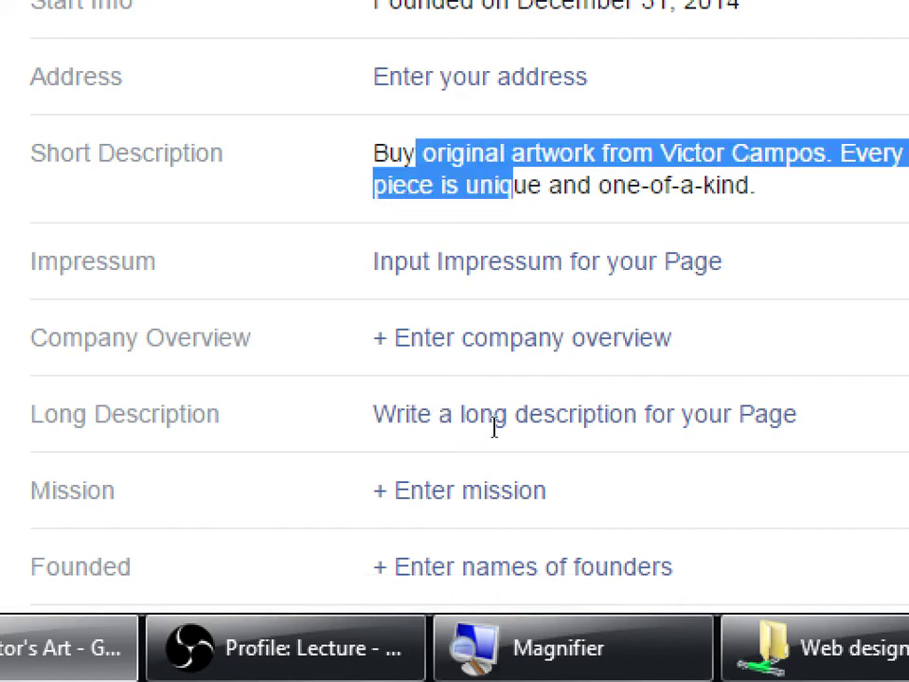
# Fill in the Company Overview with the lines "Original artwork", "Signed works", "Easy Shipping" and "Perfect gifts", and save it.
pyautogui.click(499, 517)
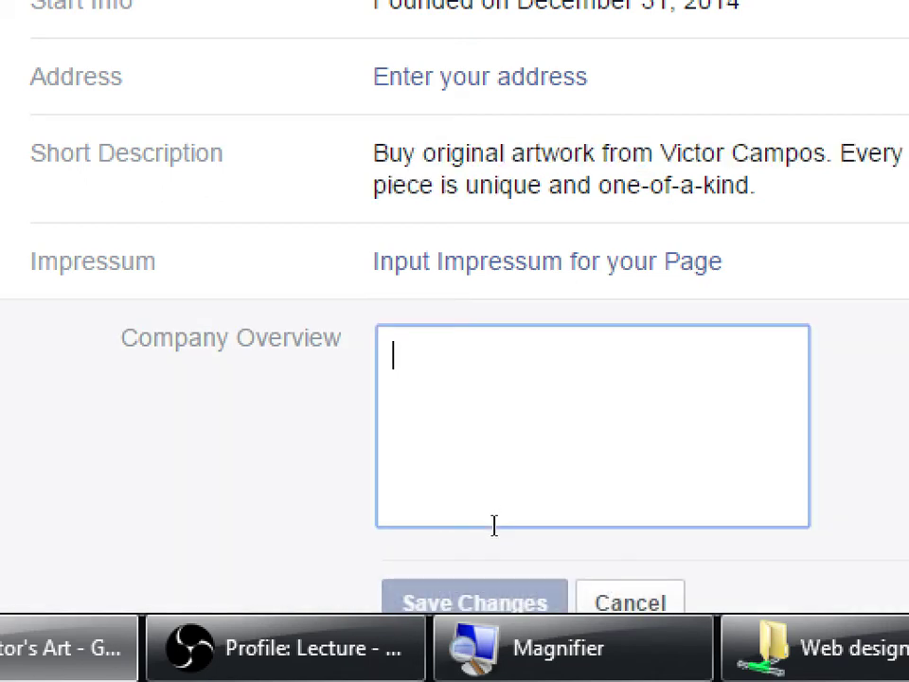
pyautogui.write('Origi')
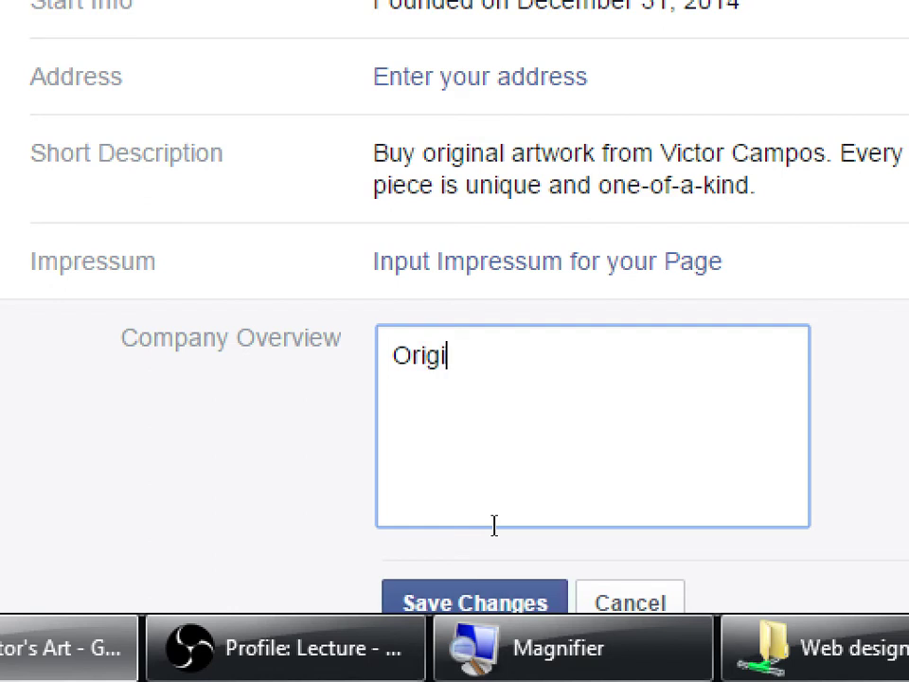
pyautogui.write('nal artwork')
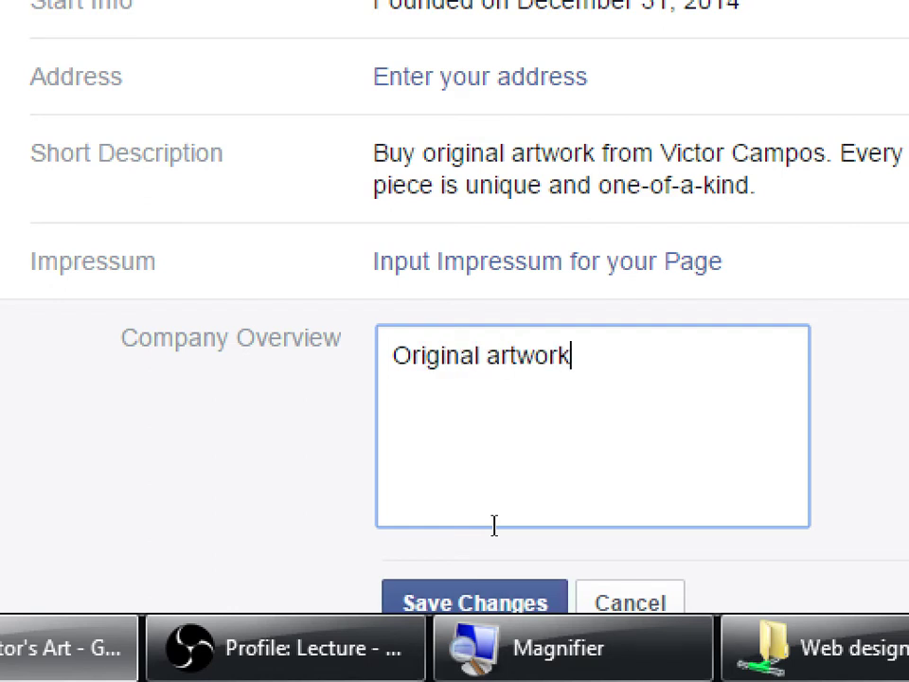
pyautogui.press('Return')
pyautogui.write('Signed works')
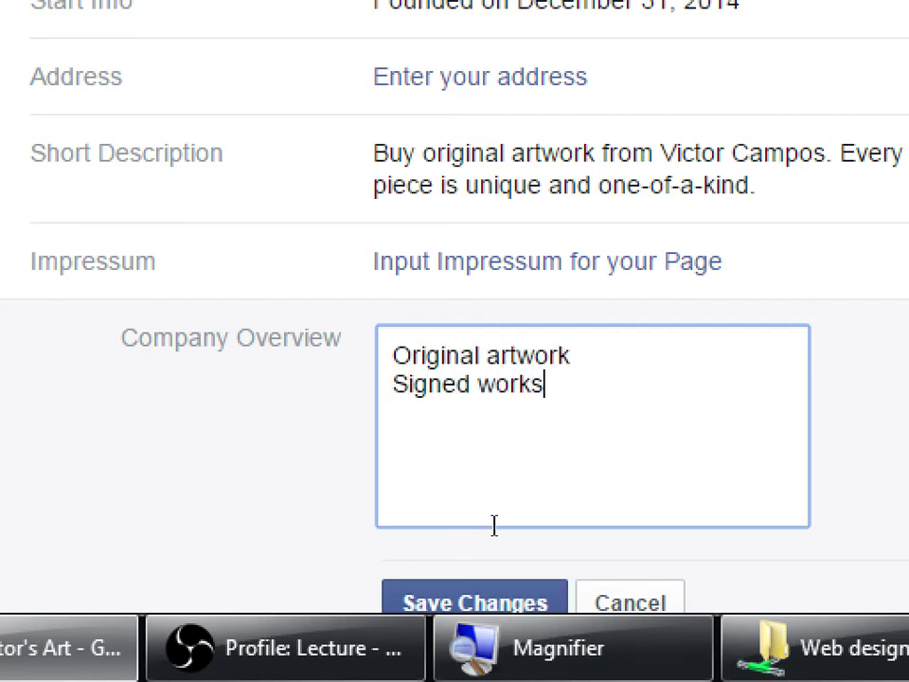
pyautogui.press('Return')
pyautogui.write('Easy ')
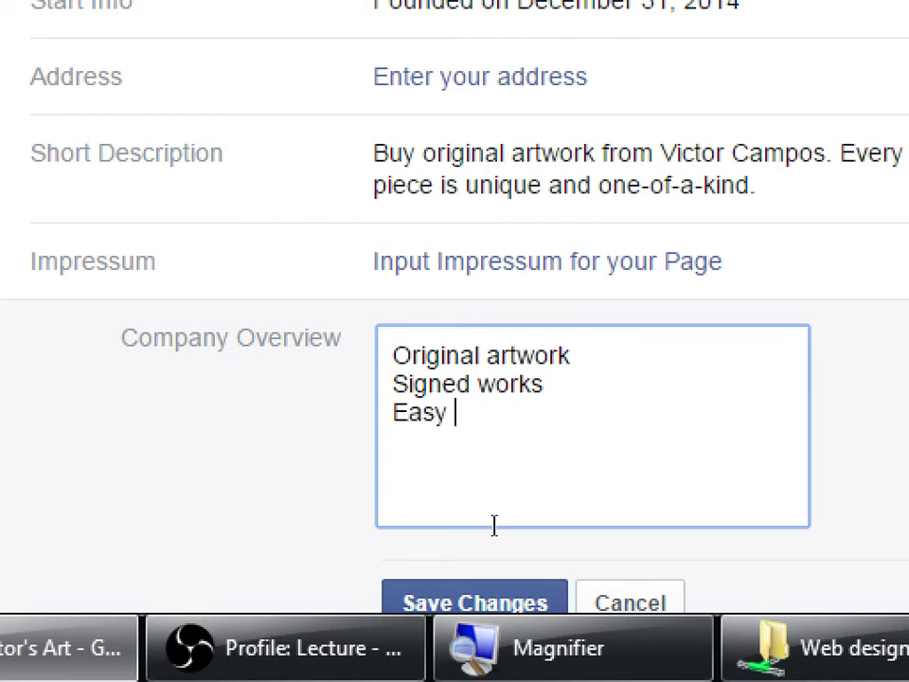
pyautogui.write('Shipping')
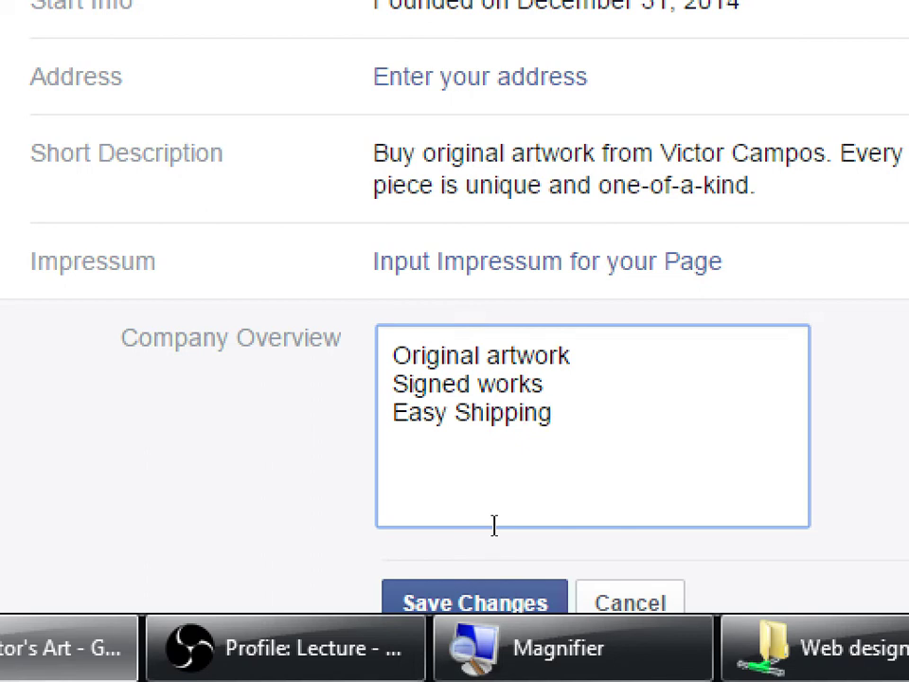
pyautogui.press('Return')
pyautogui.write('Perfect gifts')
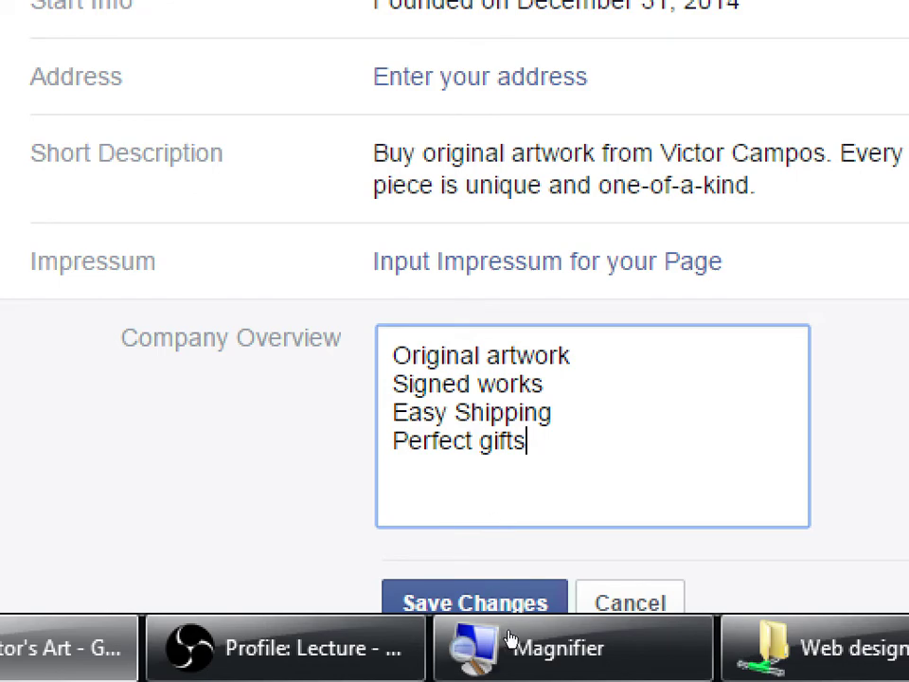
pyautogui.press('Tab')
pyautogui.press('Return')
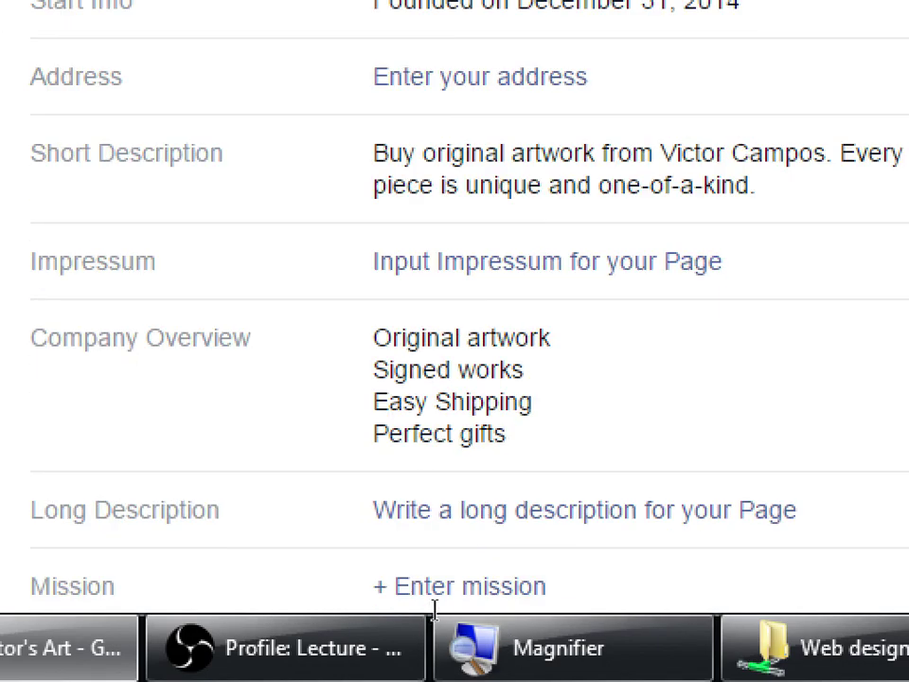
# Begin the Long Description with "Victor's Art was founded with the belief that everyone should be able to own artwork".
pyautogui.scroll(-3, 433, 606)
pyautogui.scroll(3, 445, 579)
pyautogui.moveTo(423, 338); pyautogui.dragTo(437, 401)
pyautogui.click(481, 560)
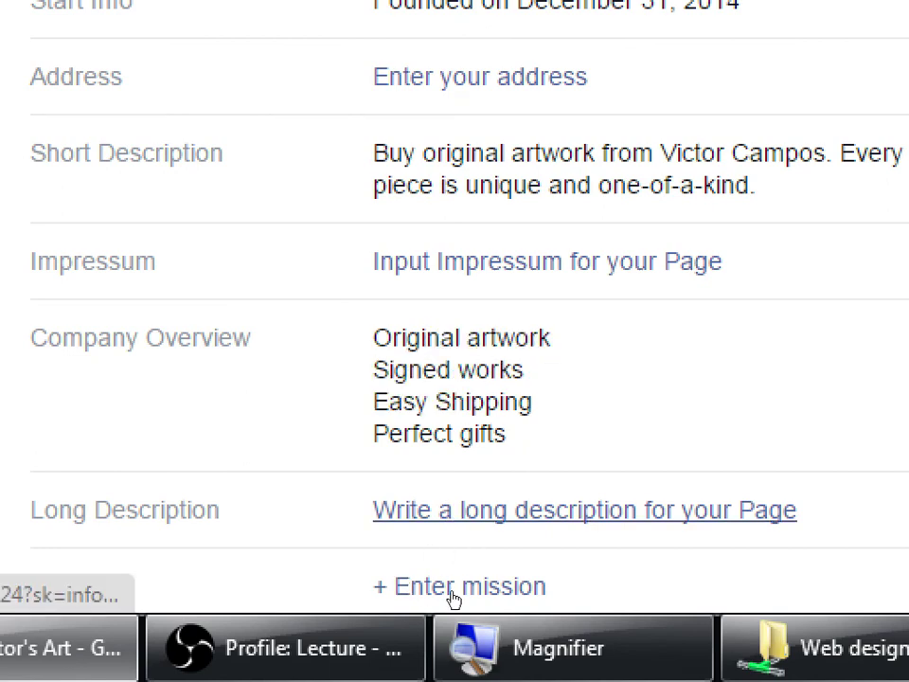
pyautogui.scroll(-3, 455, 595)
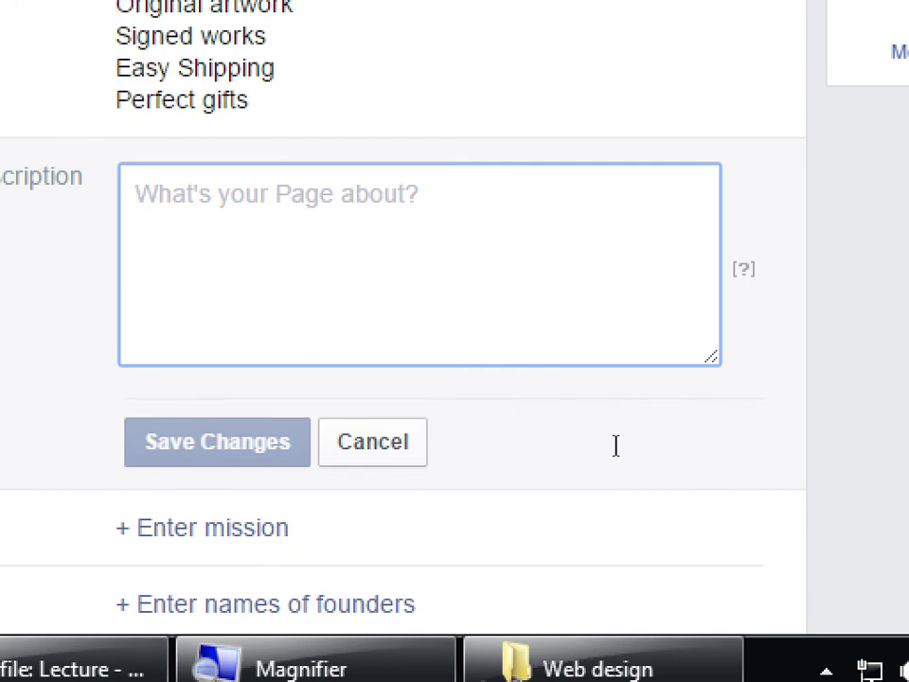
pyautogui.write("Victor's")
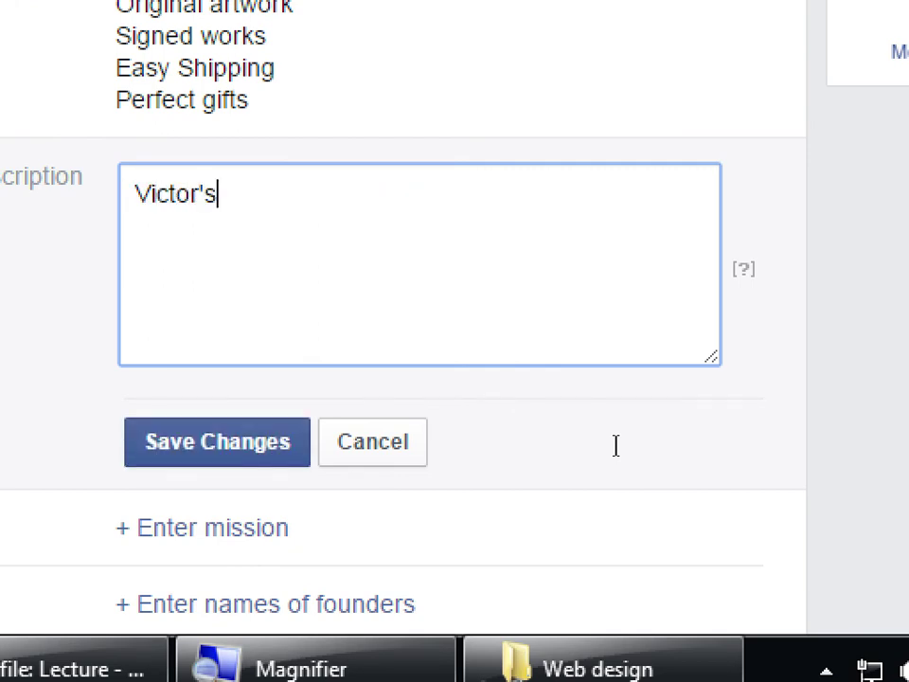
pyautogui.write(' Art was founde')
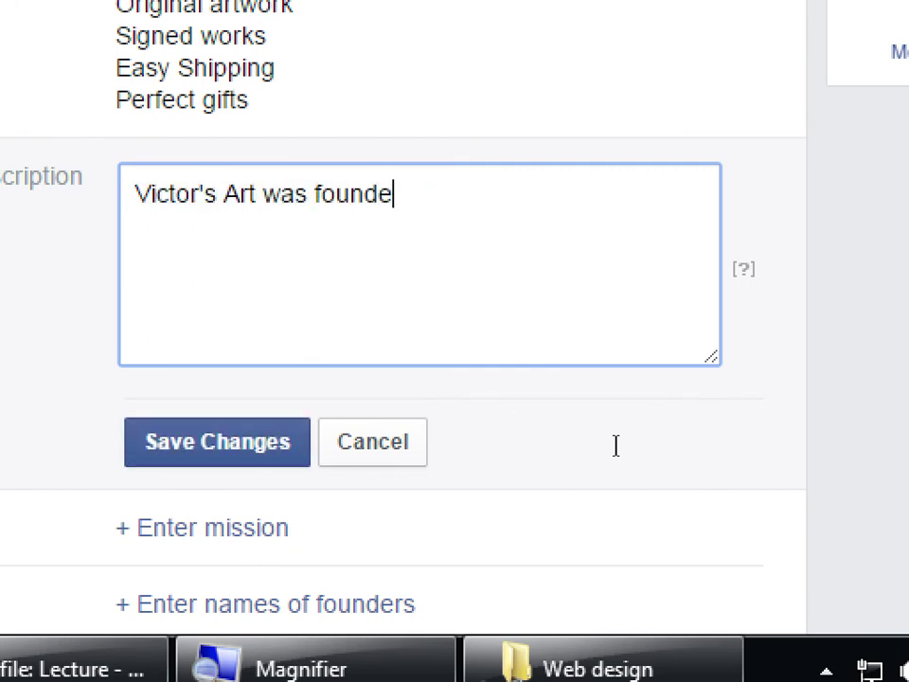
pyautogui.write('d with the belie')
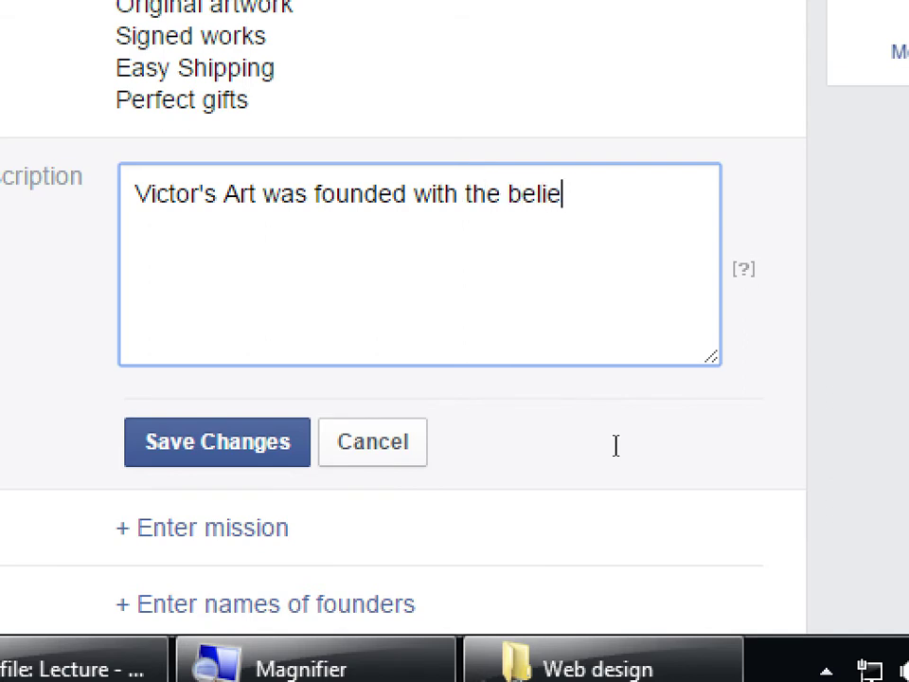
pyautogui.write('f that every')
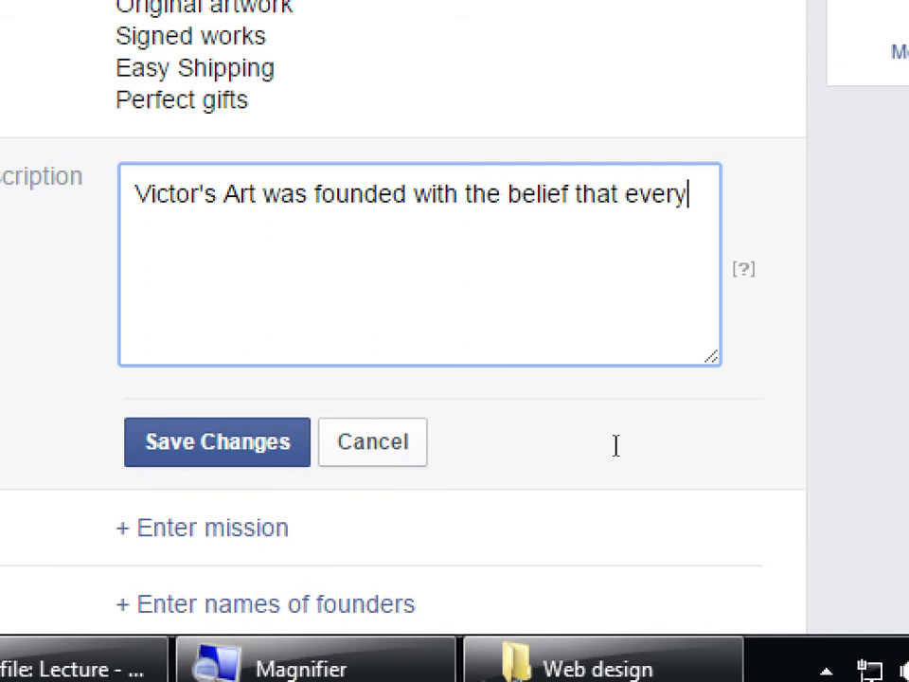
pyautogui.write('one should be able to')
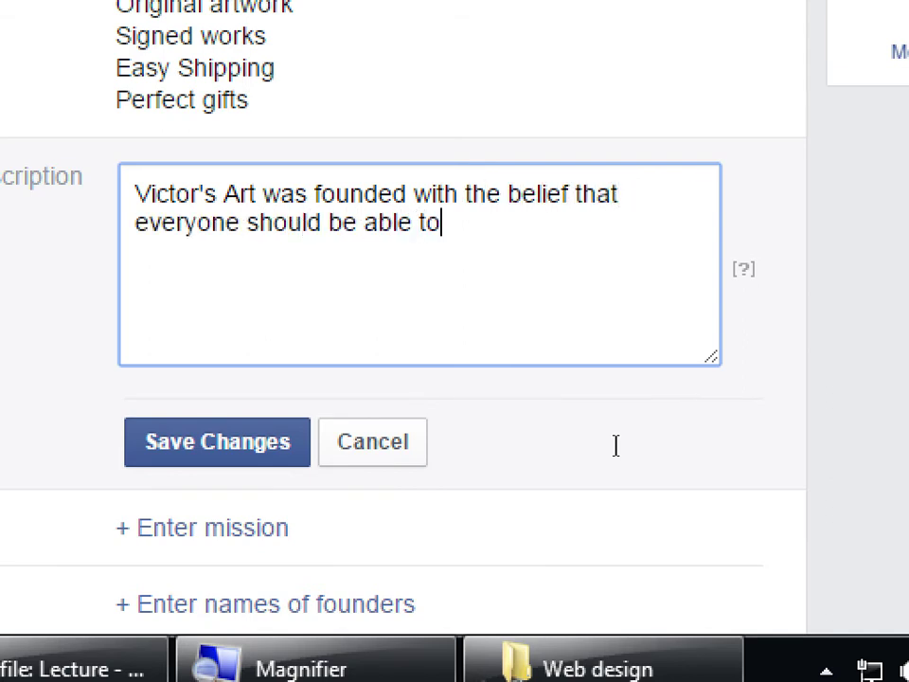
pyautogui.write(' own artwork')
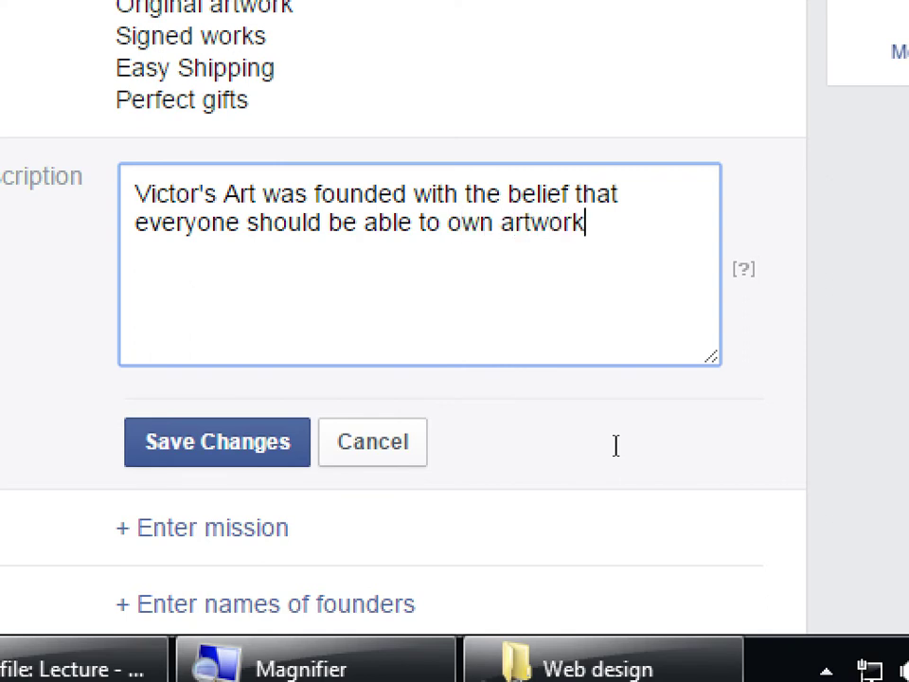
# Continue the Long Description with the sentence "You'll find here original drawings, sold as one-of-a-kind." and save it.
pyautogui.write(". You'll ")
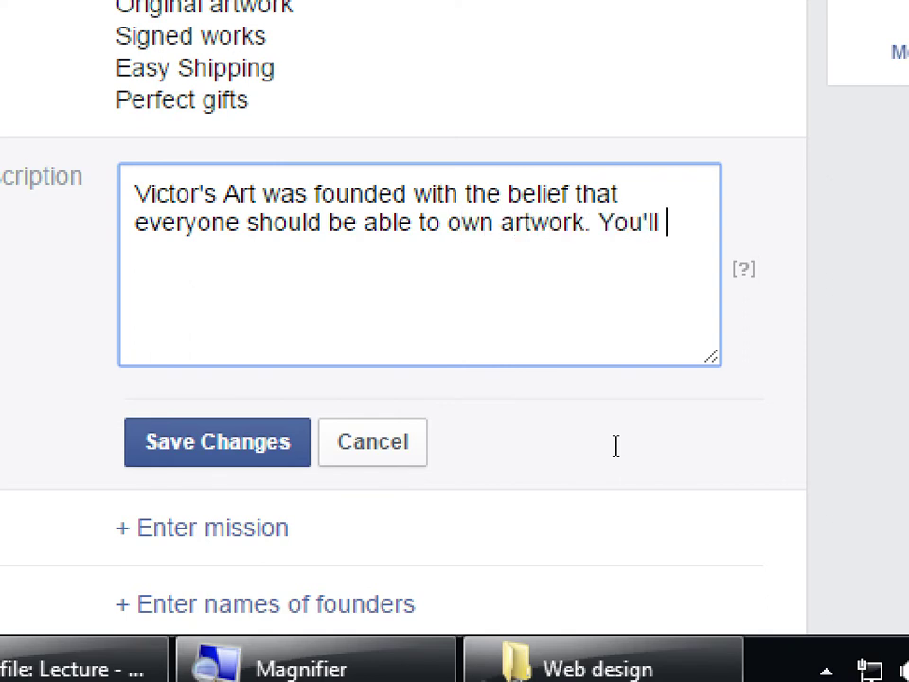
pyautogui.write('find here ori')
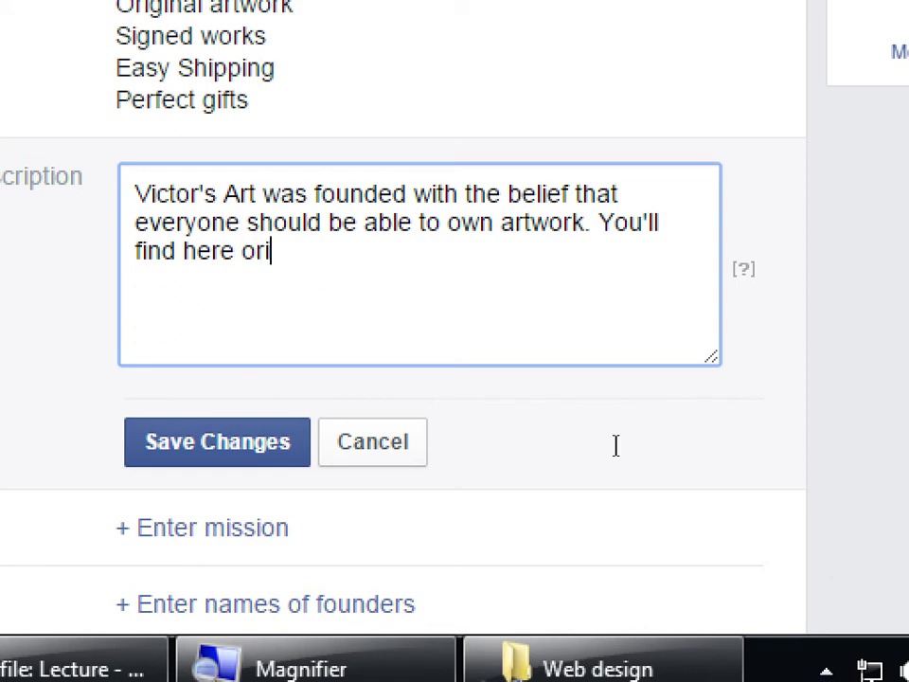
pyautogui.write('ginal drawi')
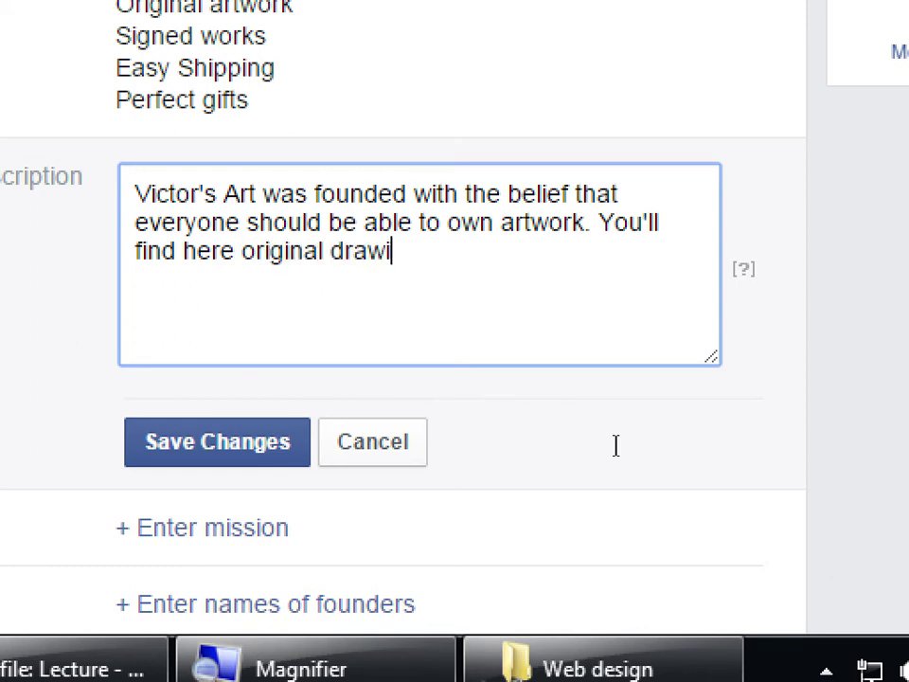
pyautogui.write('ngs')
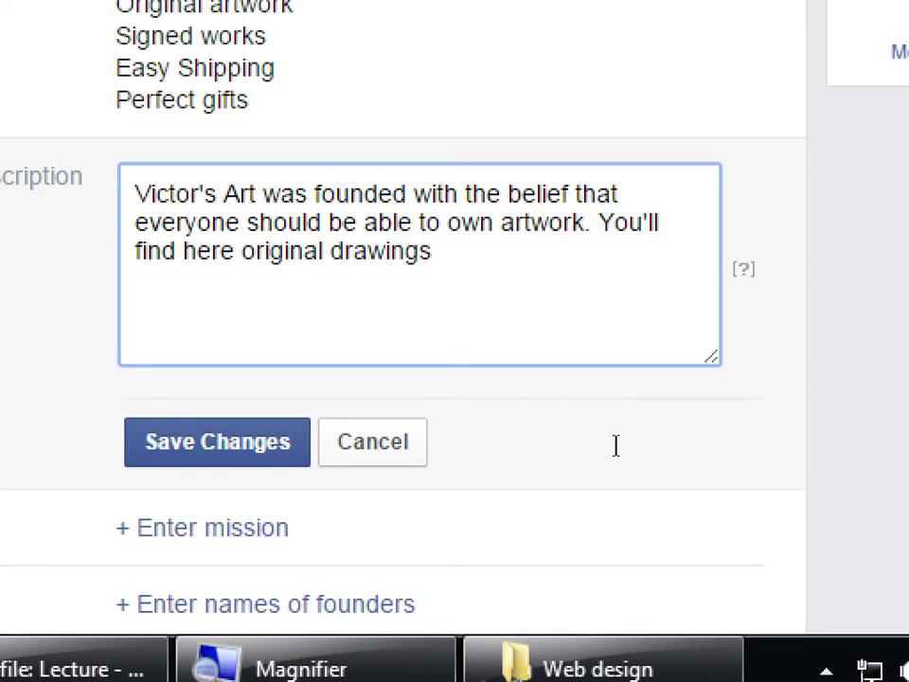
pyautogui.write(', sold as on')
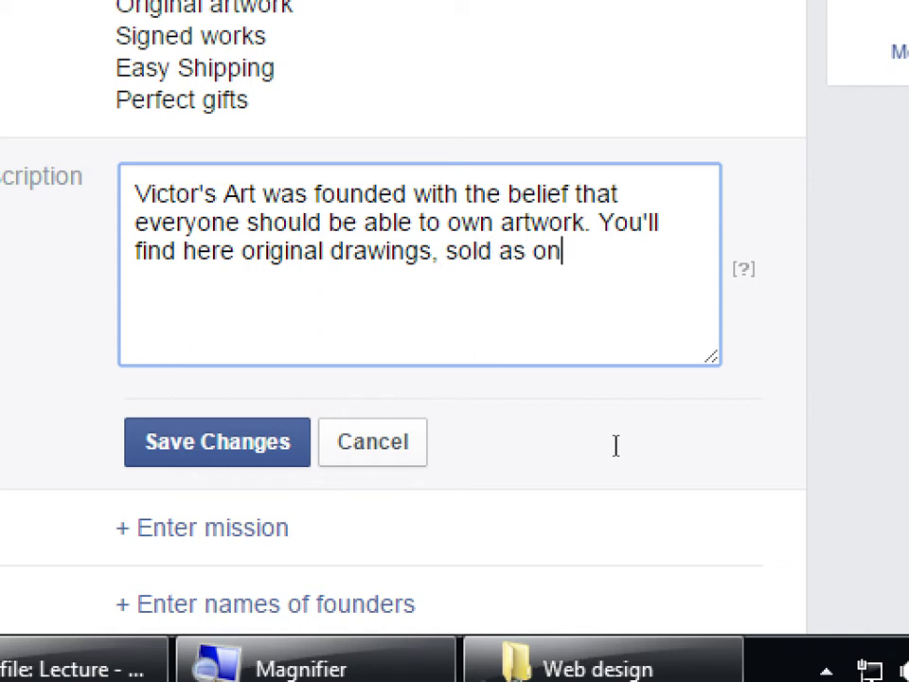
pyautogui.write('e-of-a-kin')
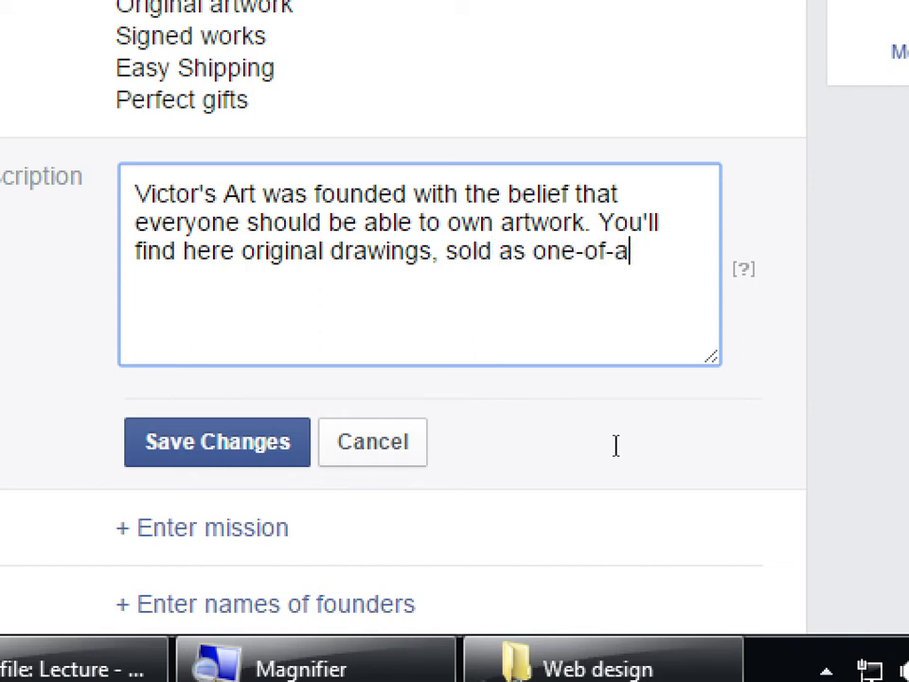
pyautogui.write('d')
pyautogui.press('BackSpace')
pyautogui.write('nd.')
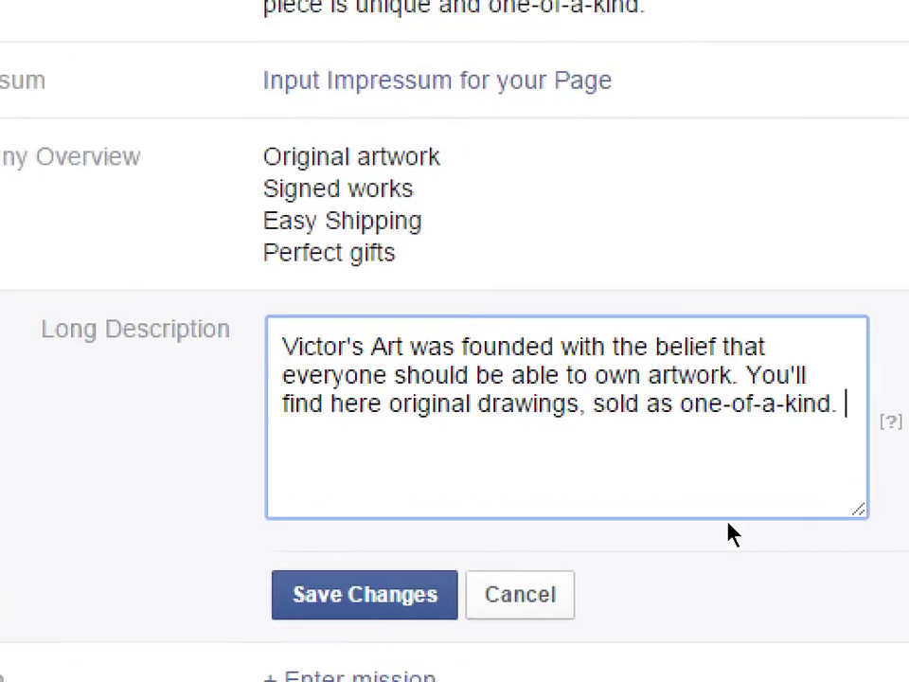
pyautogui.moveTo(737, 471)
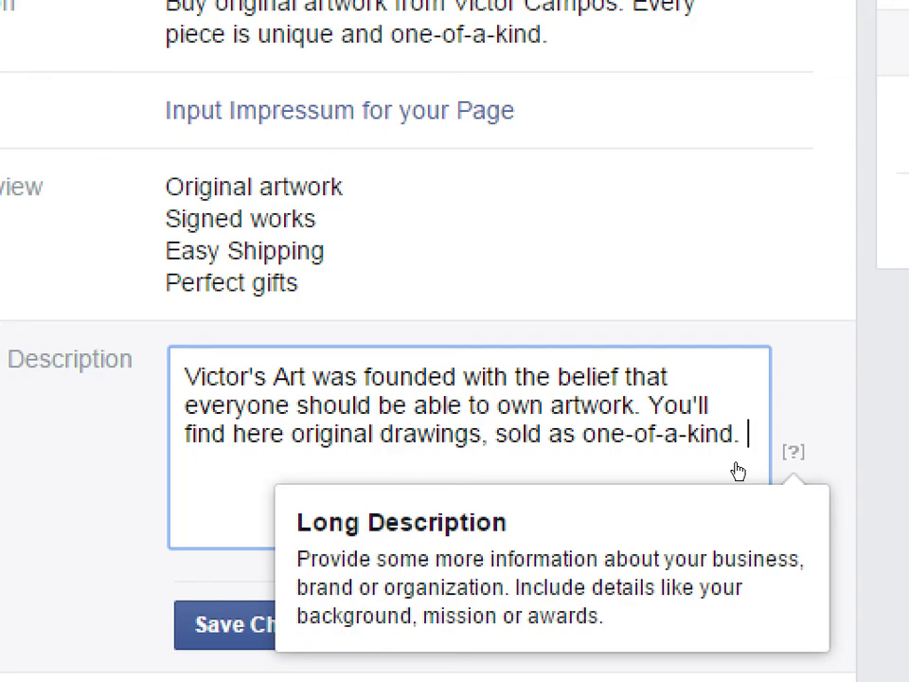
pyautogui.press('Tab')
pyautogui.press('Return')
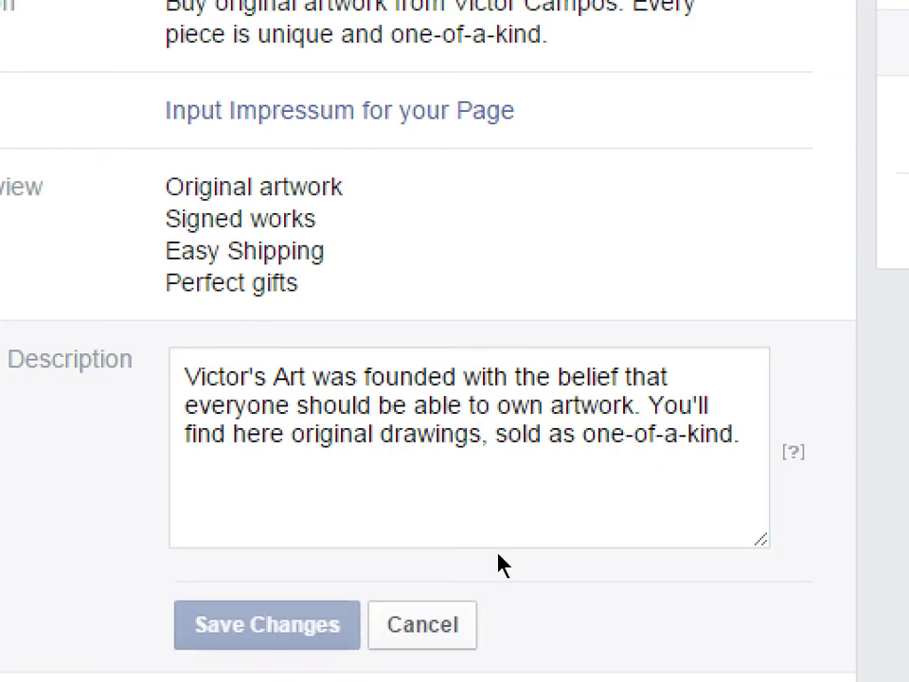
# Open the Impressum entry to read its help note, cancel it, and look over the entries from Mission to Products.
pyautogui.scroll(-3, 366, 592)
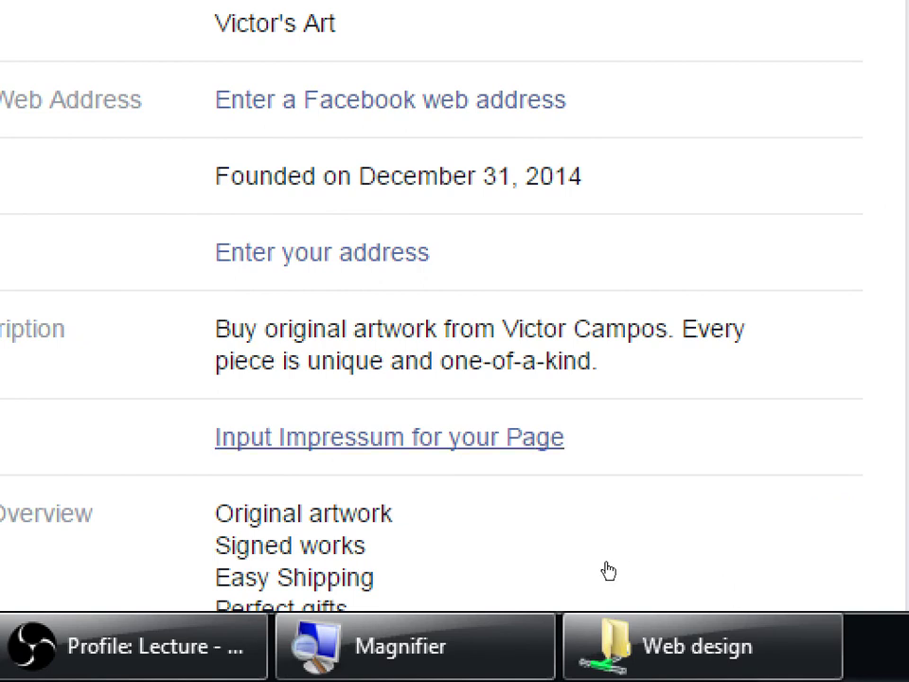
pyautogui.click(663, 437)
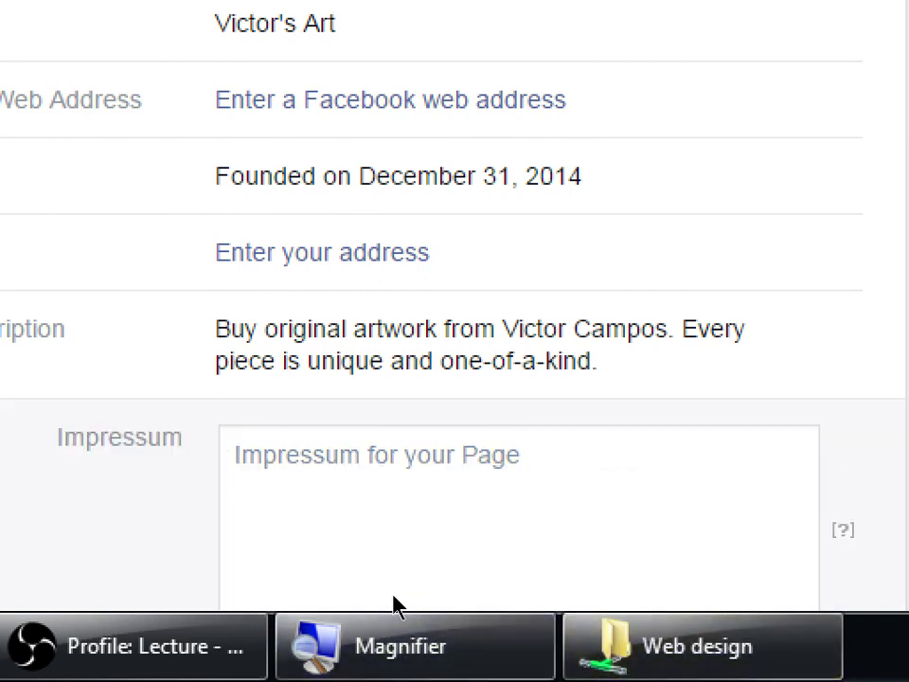
pyautogui.scroll(-2, 392, 602)
pyautogui.scroll(-2, 392, 599)
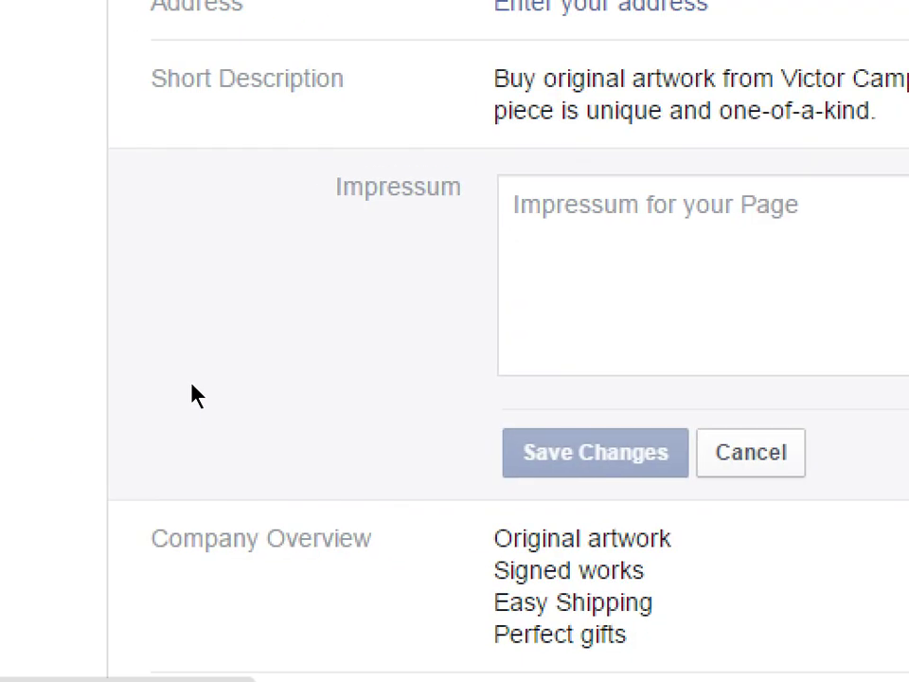
pyautogui.scroll(-3, 188, 405)
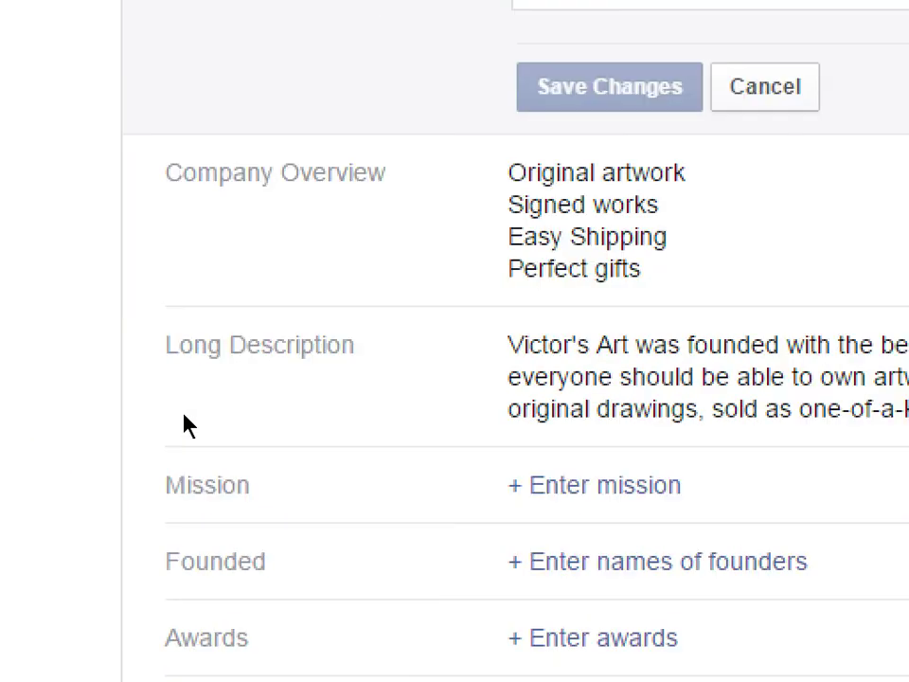
pyautogui.scroll(3, 183, 423)
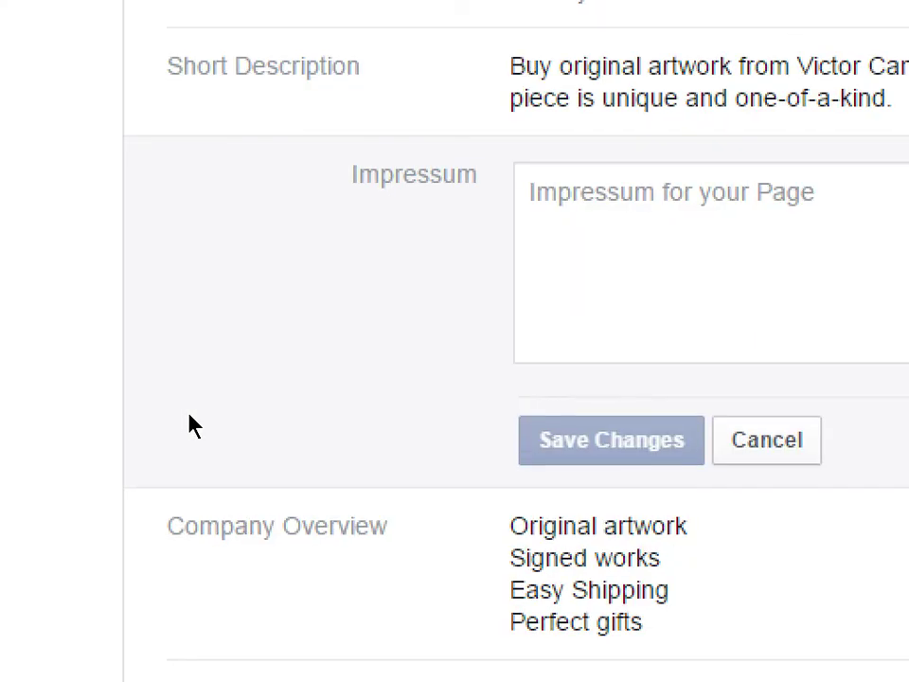
pyautogui.click(754, 439)
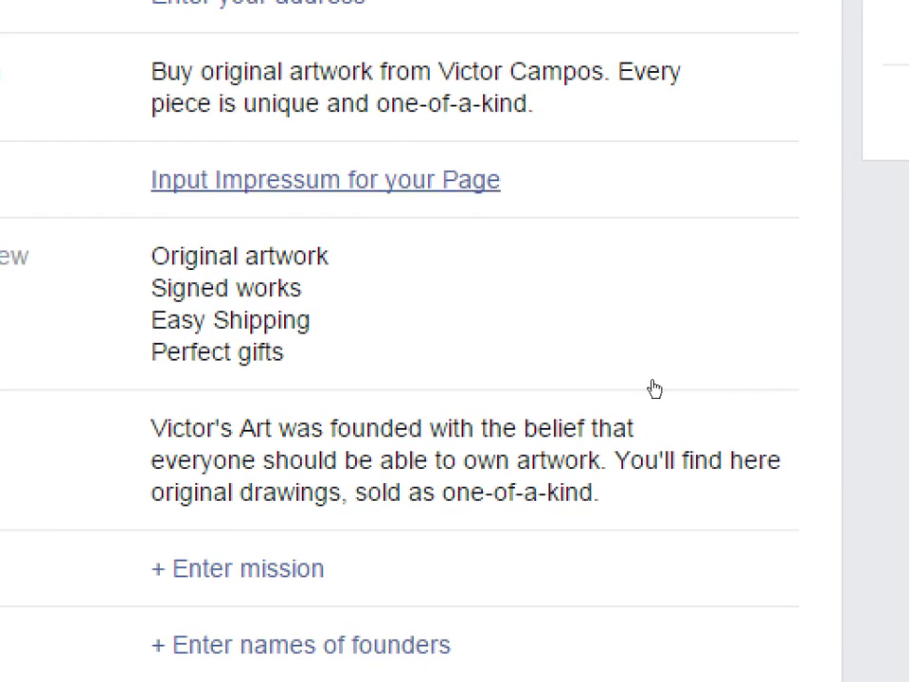
pyautogui.click(325, 179)
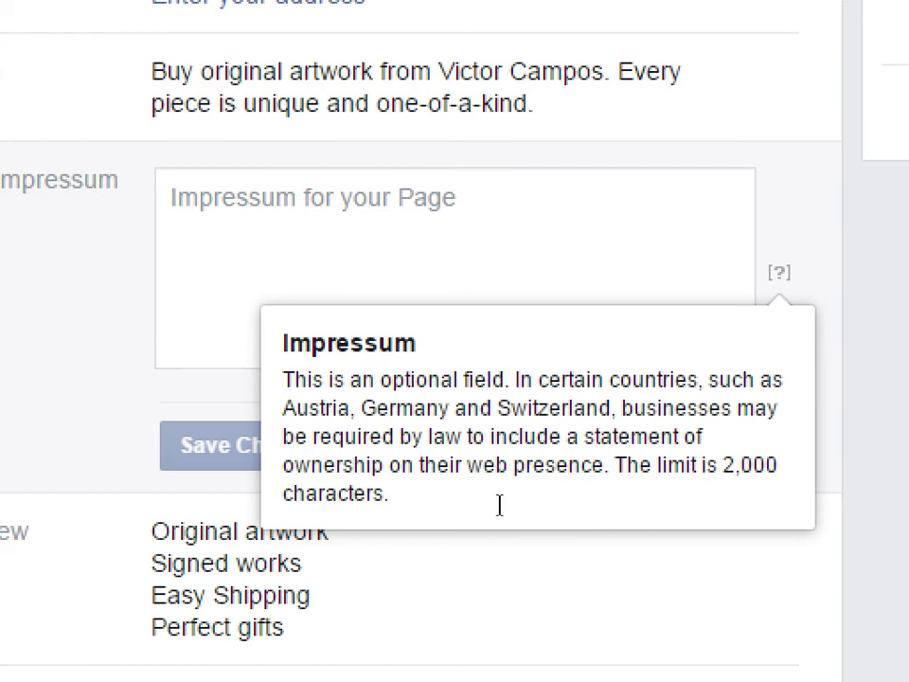
pyautogui.click(397, 454)
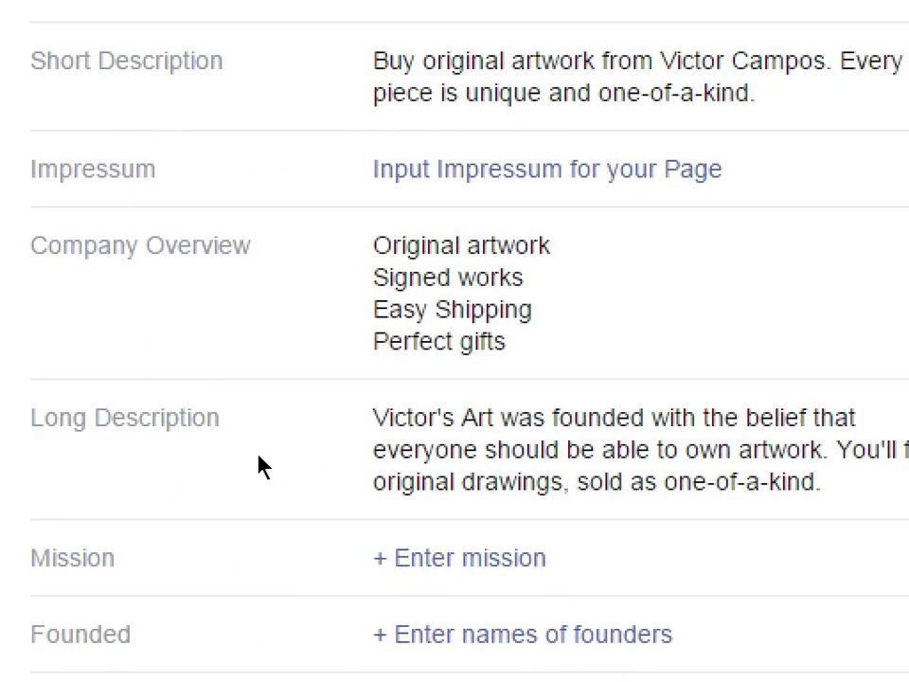
pyautogui.scroll(-2, 260, 463)
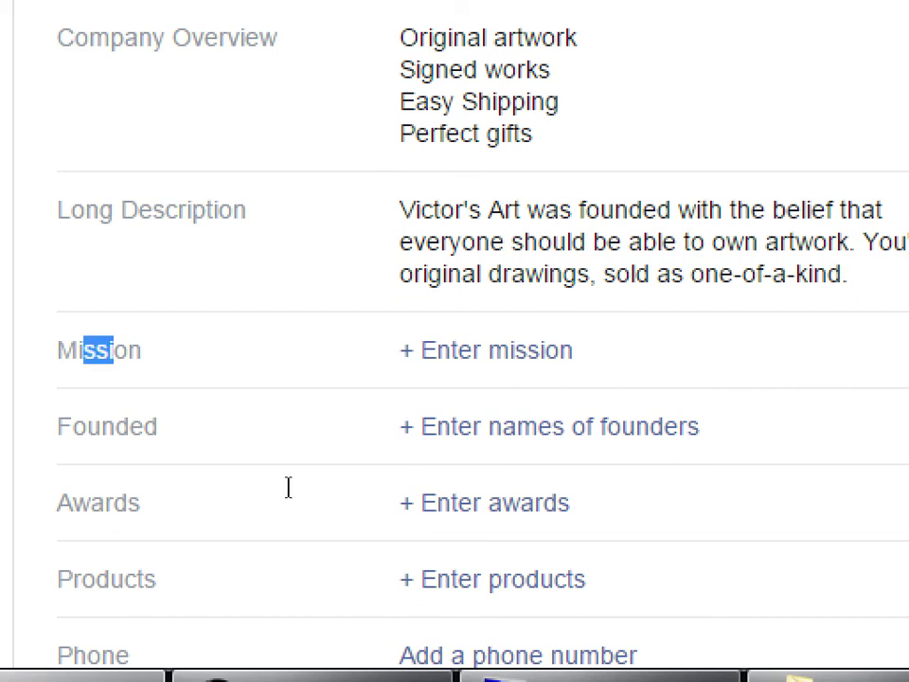
pyautogui.click(287, 486)
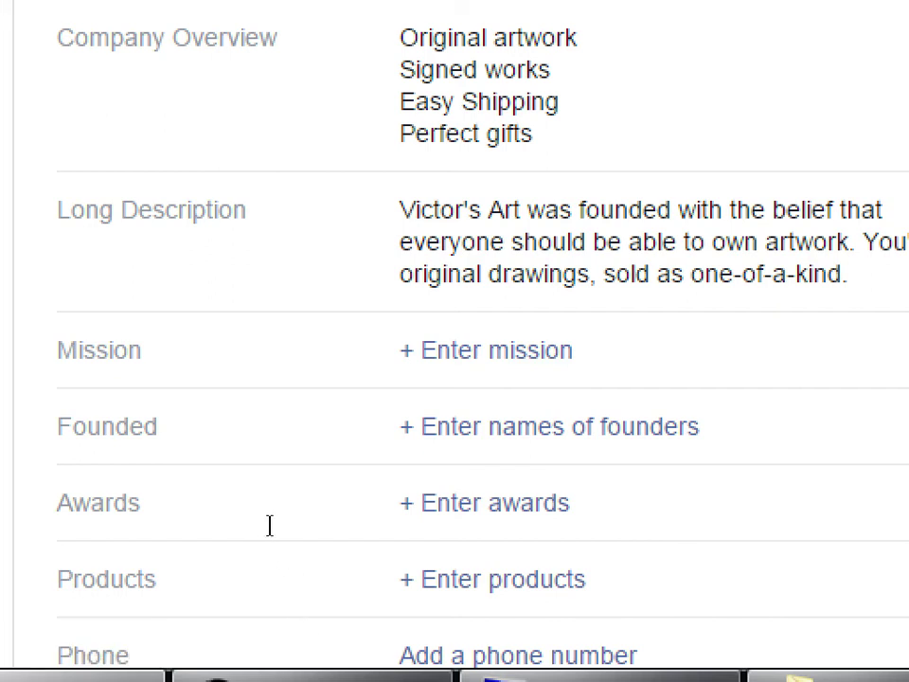
# Look over the Page Info entries from Founded and Awards down to Phone, Email and Website.
pyautogui.moveTo(87, 426); pyautogui.dragTo(144, 426)
pyautogui.click(301, 536)
pyautogui.moveTo(266, 562); pyautogui.dragTo(299, 574)
pyautogui.scroll(-3, 300, 574)
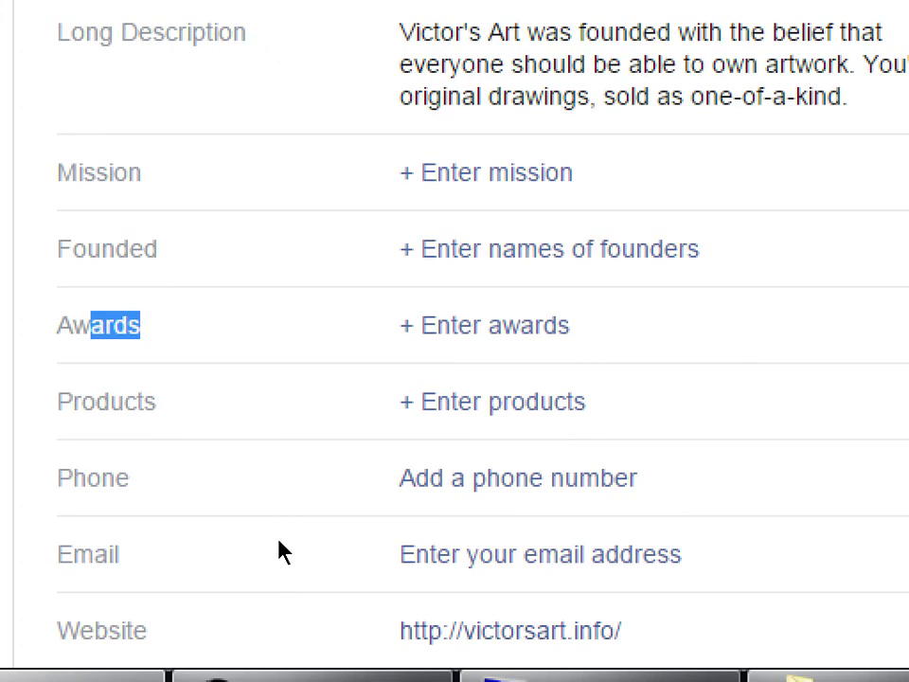
pyautogui.moveTo(264, 513); pyautogui.dragTo(289, 514)
pyautogui.click(289, 515)
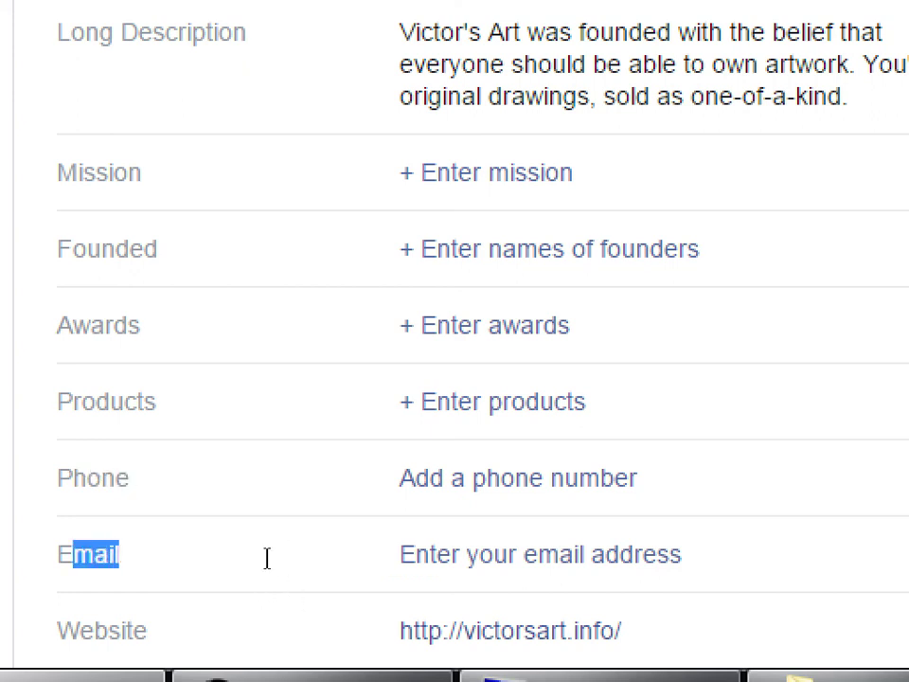
pyautogui.scroll(-2, 276, 596)
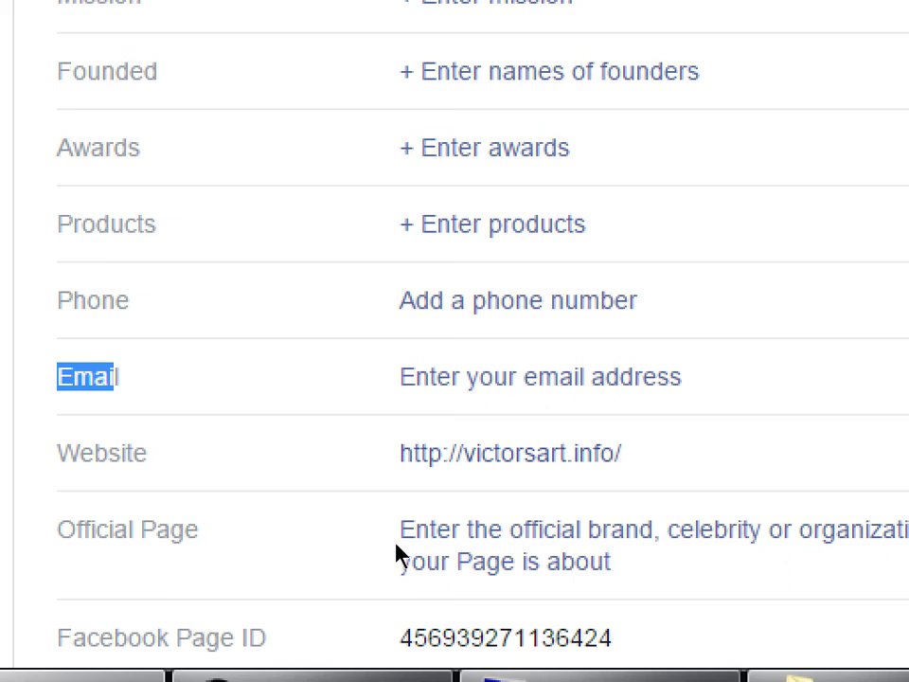
pyautogui.click(530, 377)
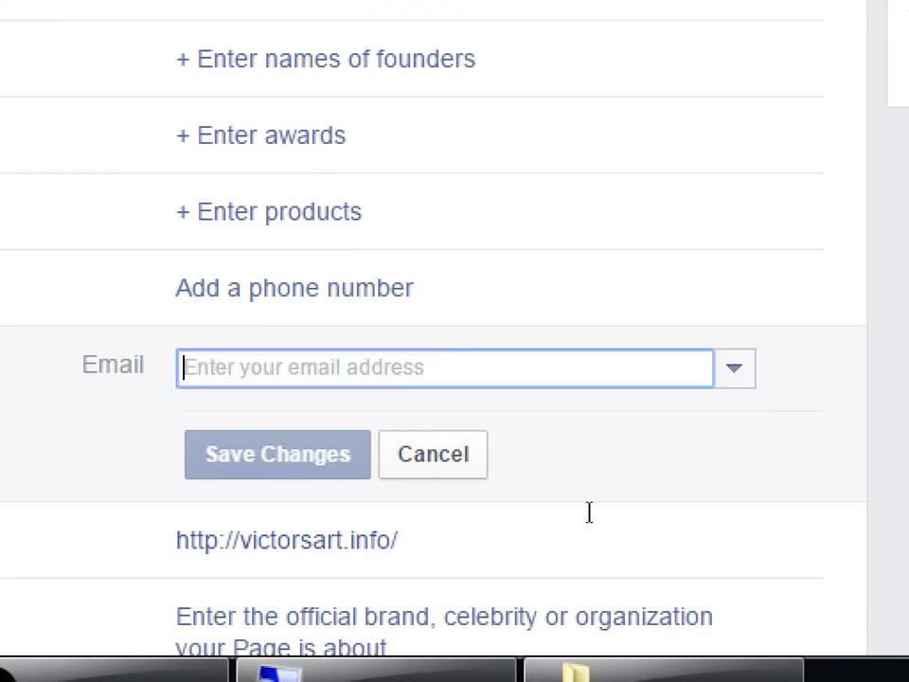
pyautogui.write('http')
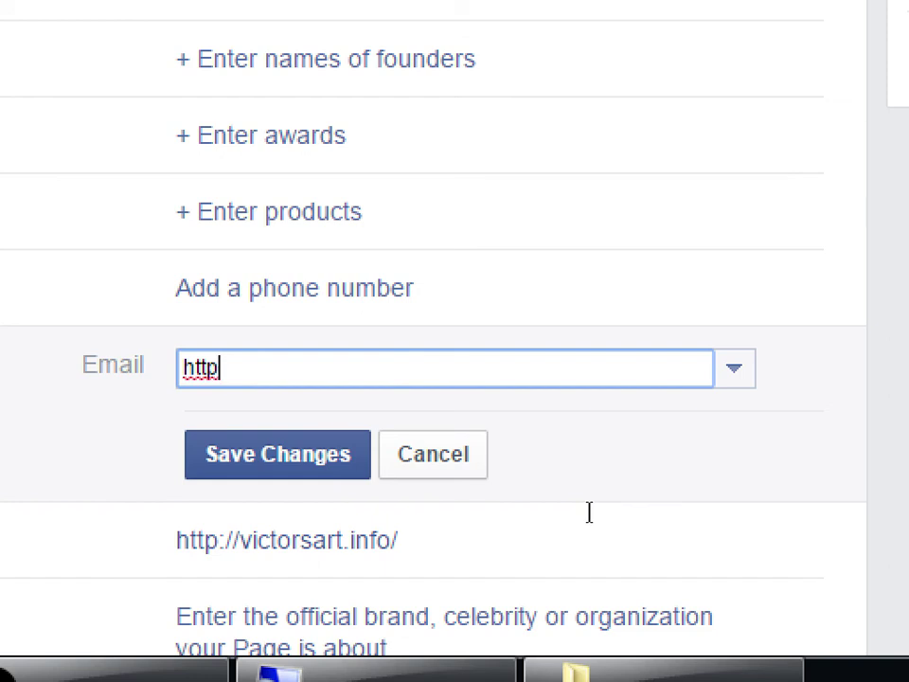
pyautogui.write('://vmcin')
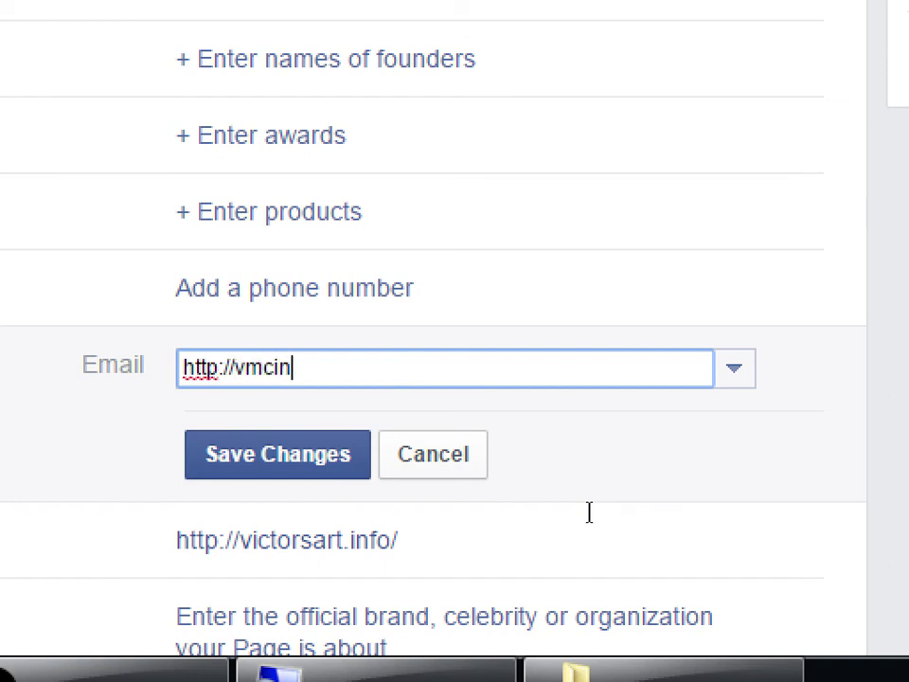
pyautogui.write('k')
pyautogui.press('BackSpace')
pyautogui.press('BackSpace')
pyautogui.press('BackSpace')
pyautogui.press('BackSpace')
pyautogui.press('BackSpace')
pyautogui.write('ic')
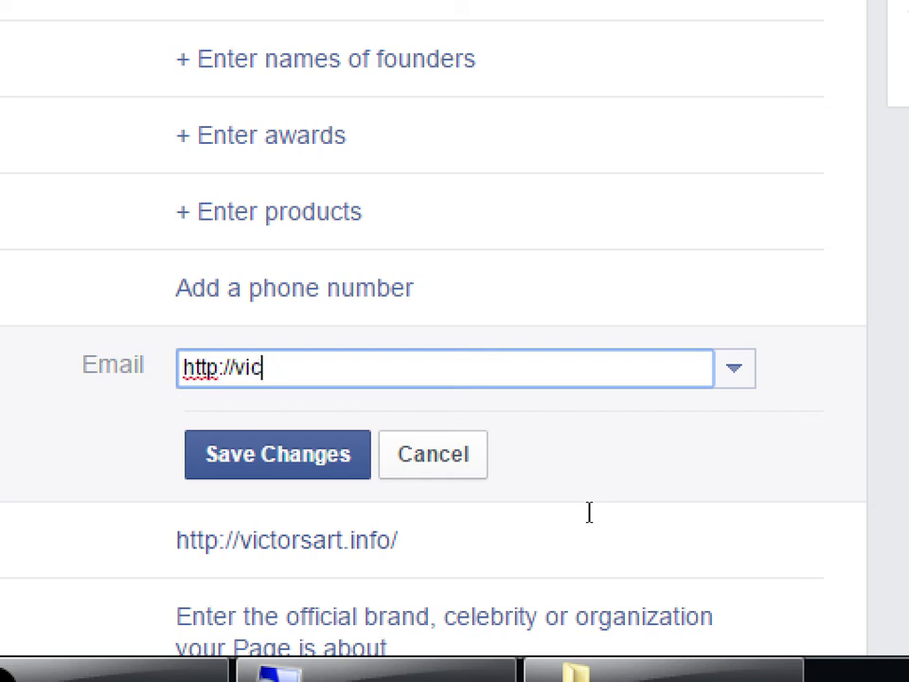
pyautogui.write('torsart.i')
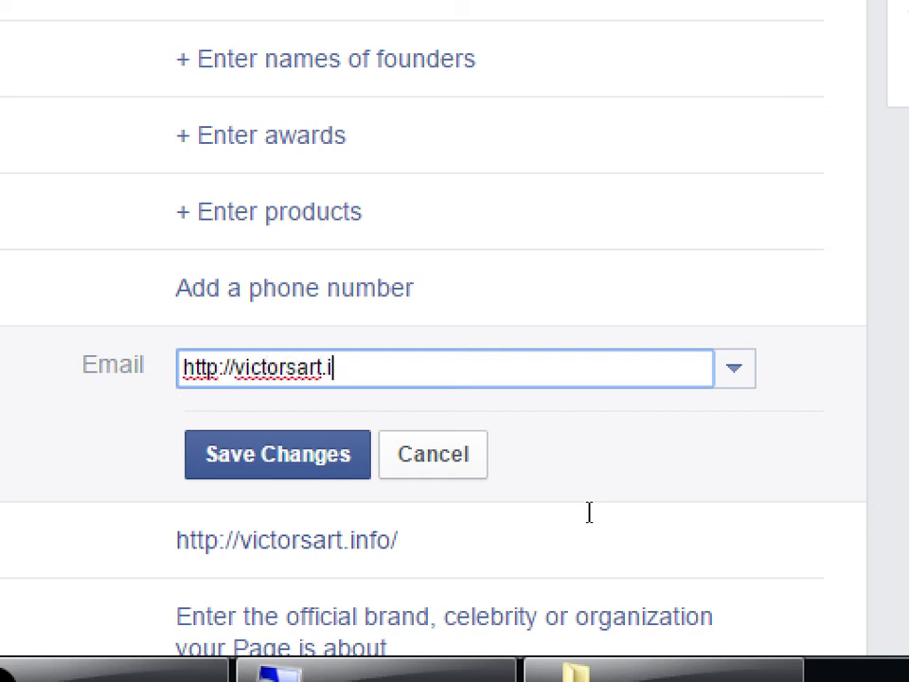
pyautogui.write('nfo/cona')
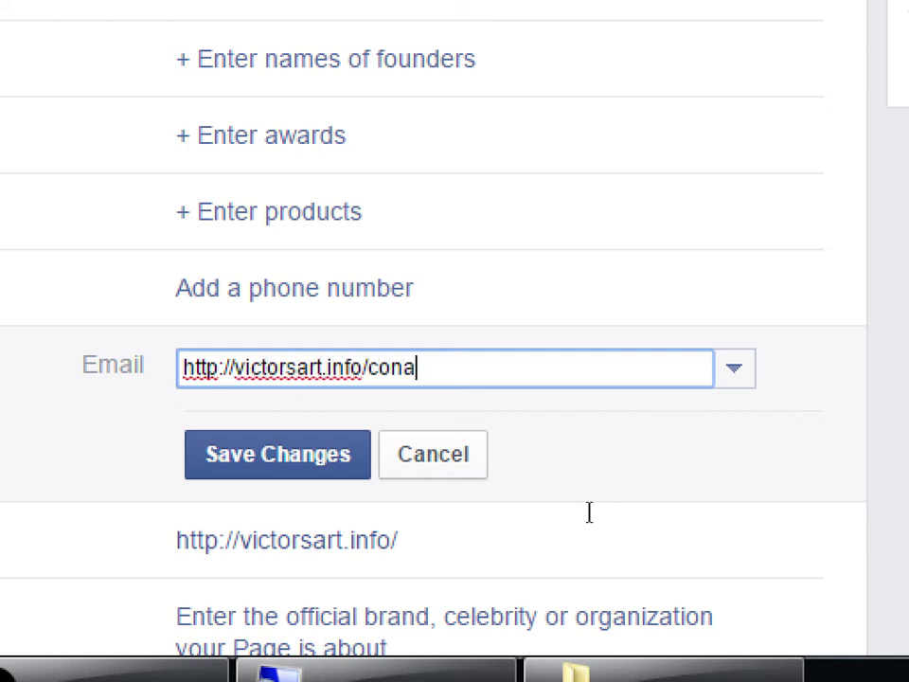
pyautogui.press('BackSpace')
pyautogui.write('c')
pyautogui.press('BackSpace')
pyautogui.write('tact')
pyautogui.press('Return')
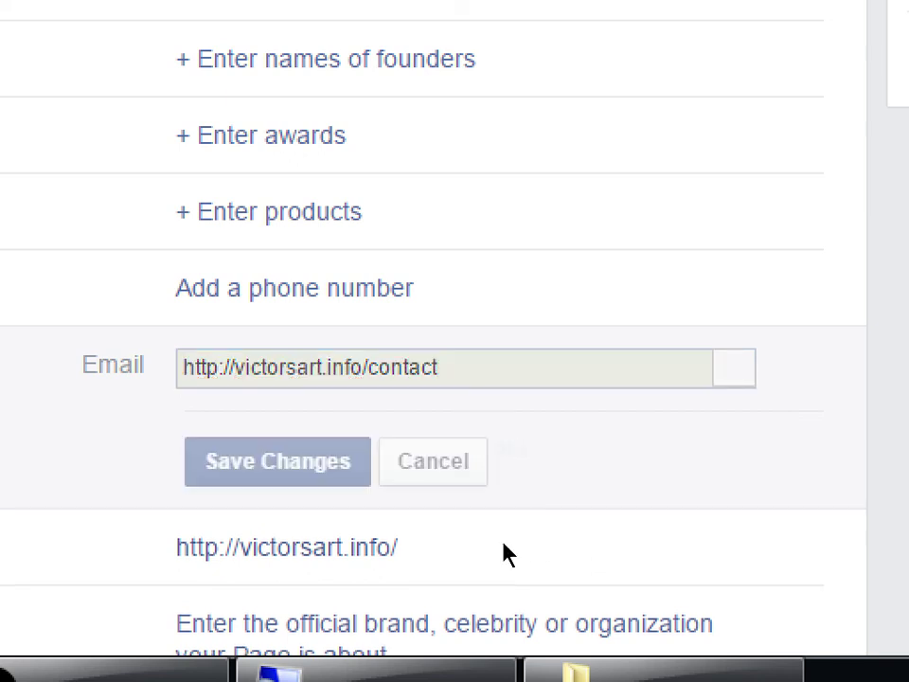
# Clear the contact page link from the Email entry and close the entry for editing.
pyautogui.hotkey('ctrl', 'a')
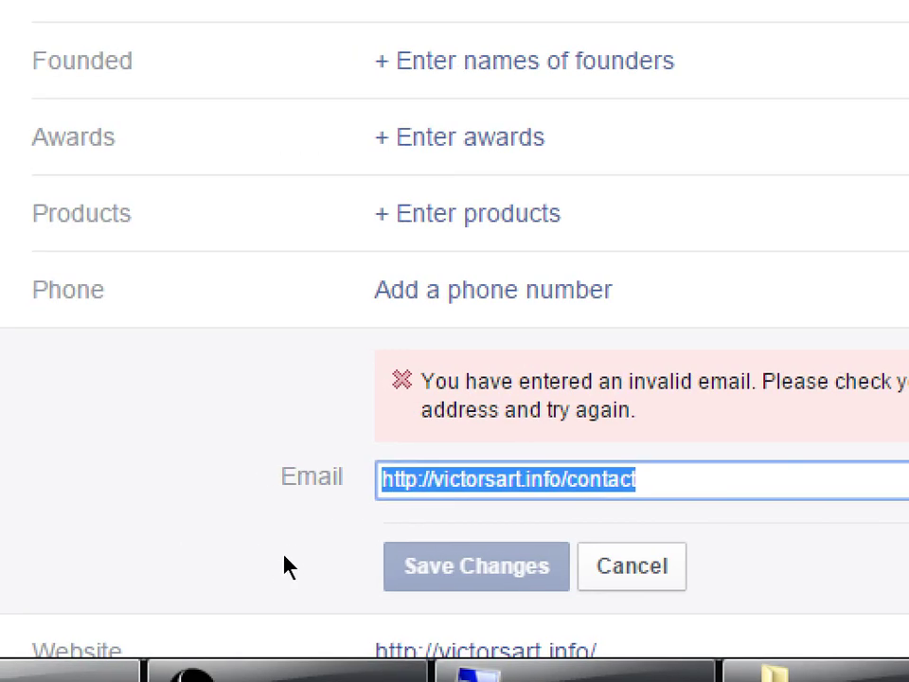
pyautogui.press('BackSpace')
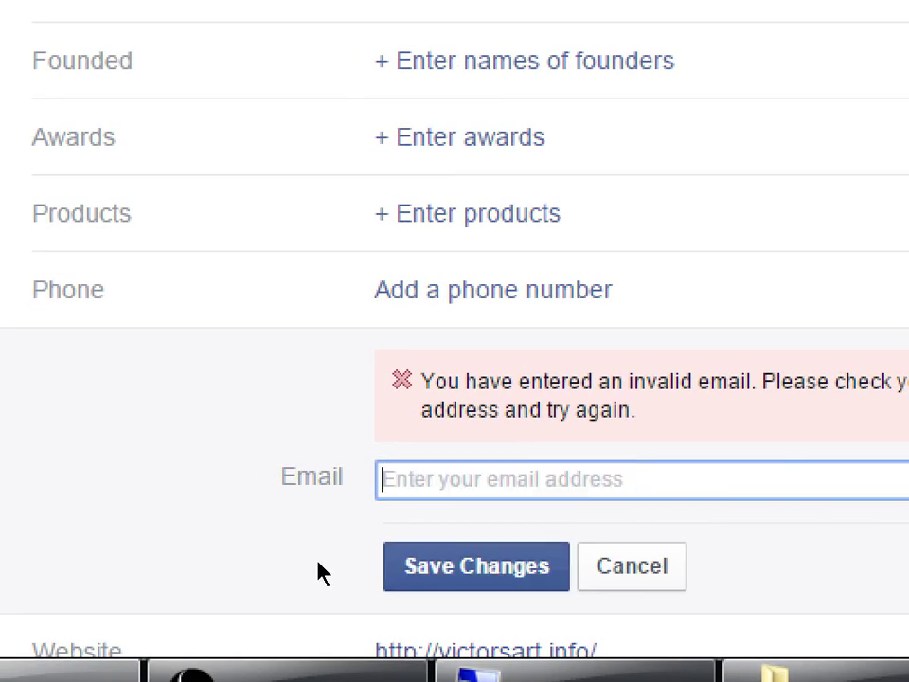
pyautogui.click(549, 582)
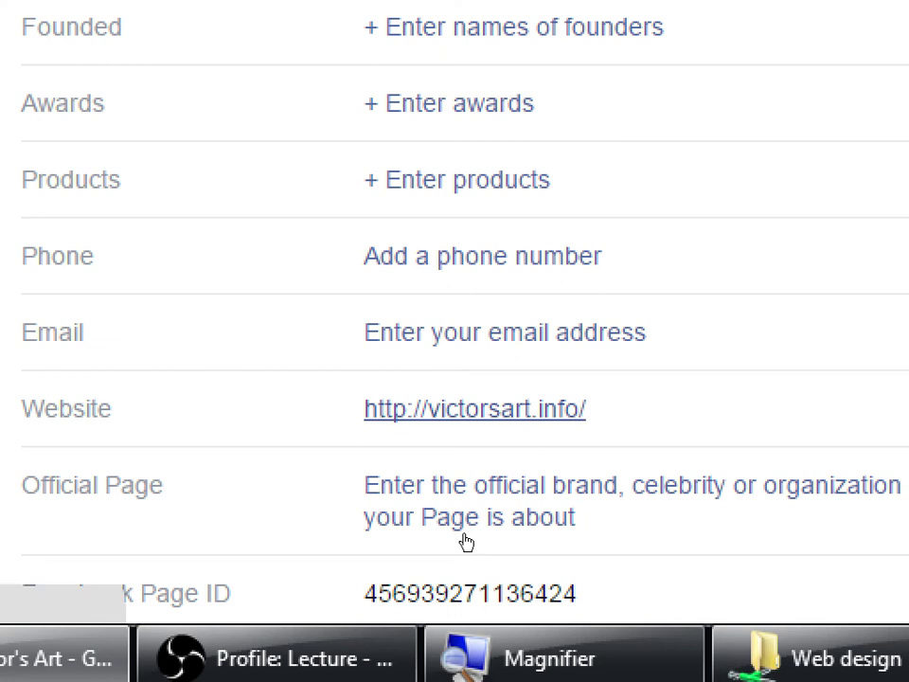
# Review the remaining Page Info entries down to Official Page and Facebook Page ID.
pyautogui.moveTo(274, 582); pyautogui.dragTo(294, 571)
pyautogui.click(295, 572)
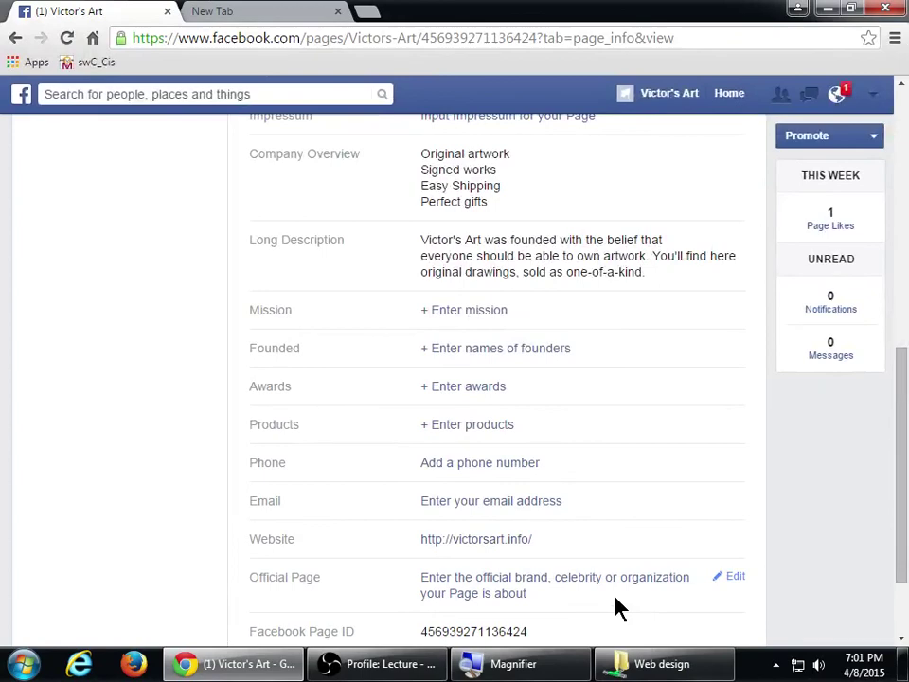
pyautogui.scroll(-3, 654, 570)
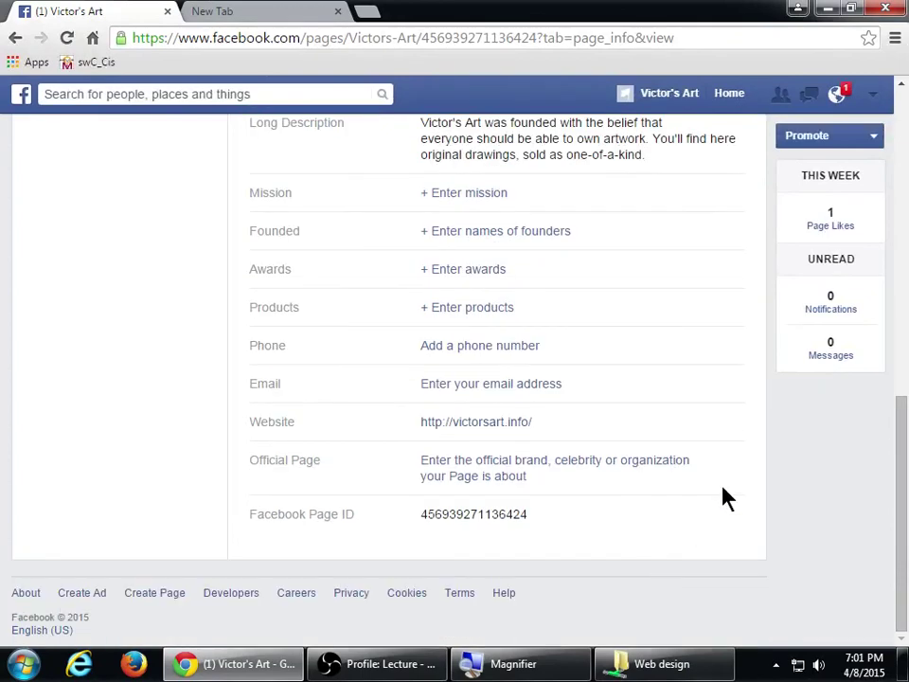
# Return to the main Page view and look over its People, About, Photos and Posts to Page sections.
pyautogui.scroll(10, 774, 468)
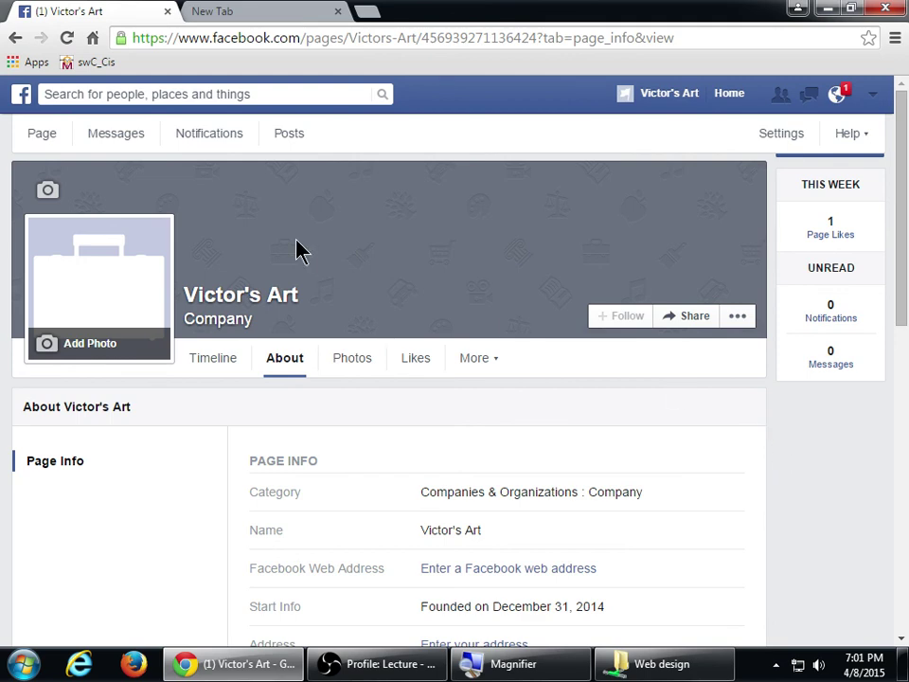
pyautogui.click(41, 138)
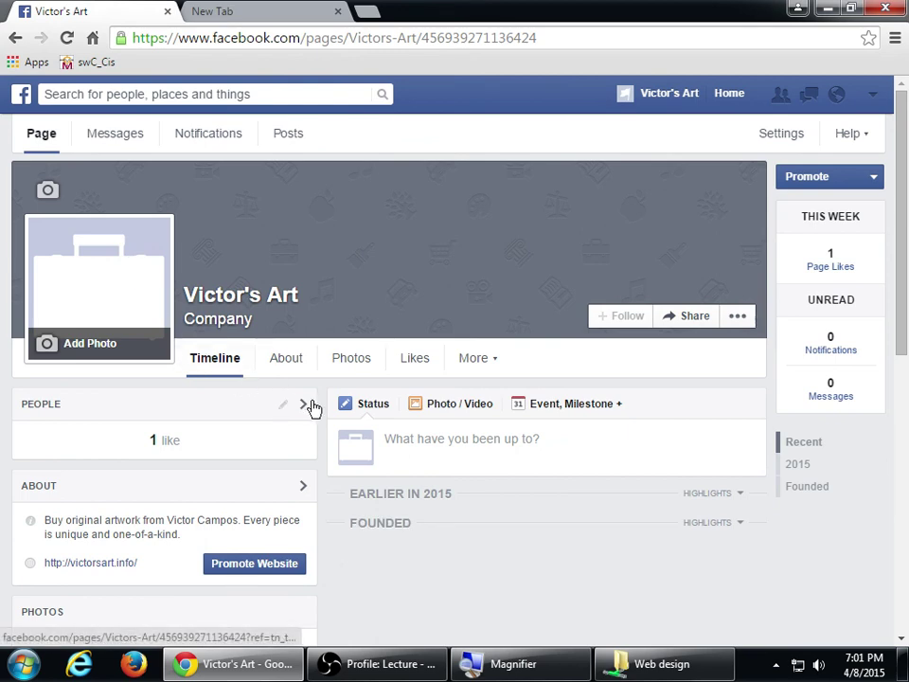
pyautogui.scroll(-3, 321, 412)
pyautogui.scroll(-3, 321, 412)
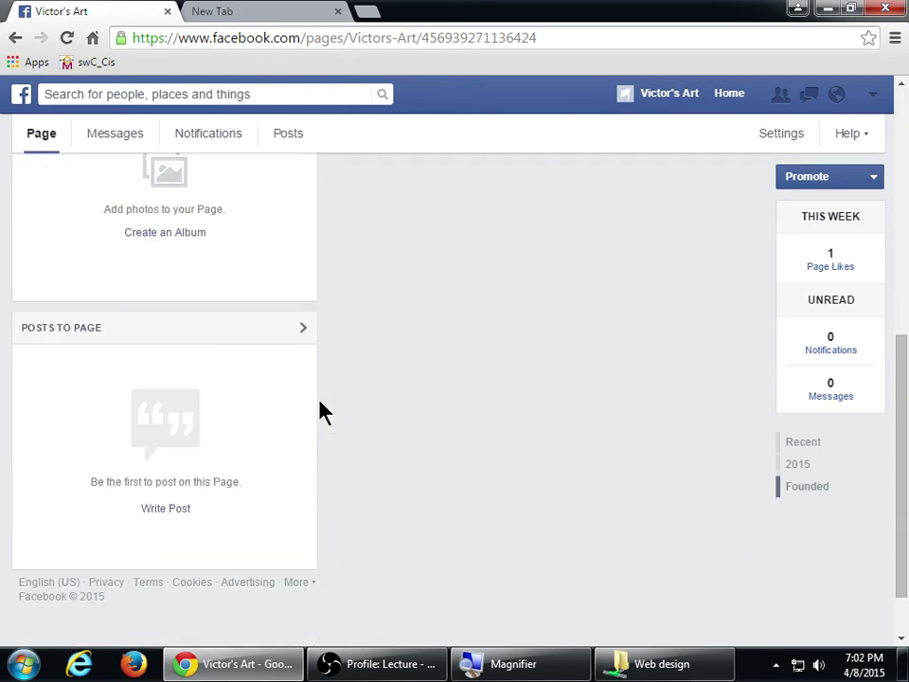
pyautogui.scroll(6, 320, 411)
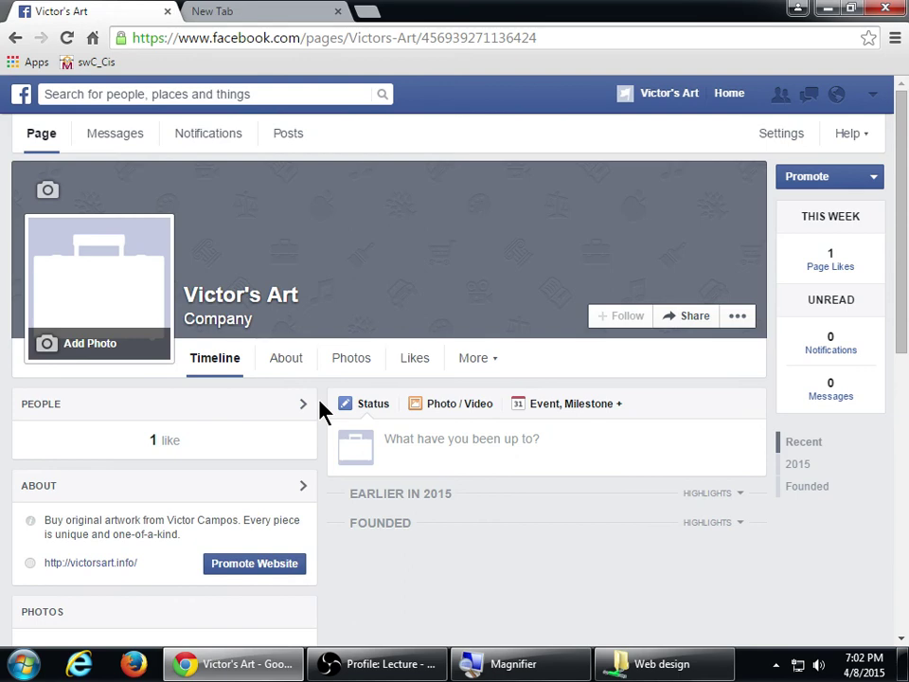
pyautogui.scroll(-6, 320, 412)
pyautogui.scroll(6, 320, 411)
pyautogui.scroll(-6, 405, 389)
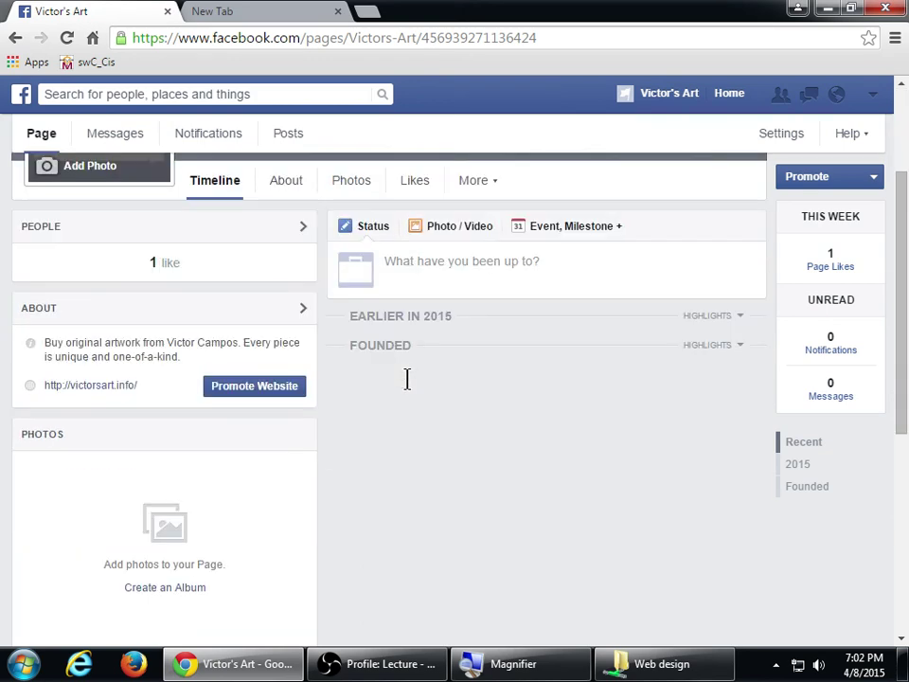
pyautogui.scroll(6, 409, 390)
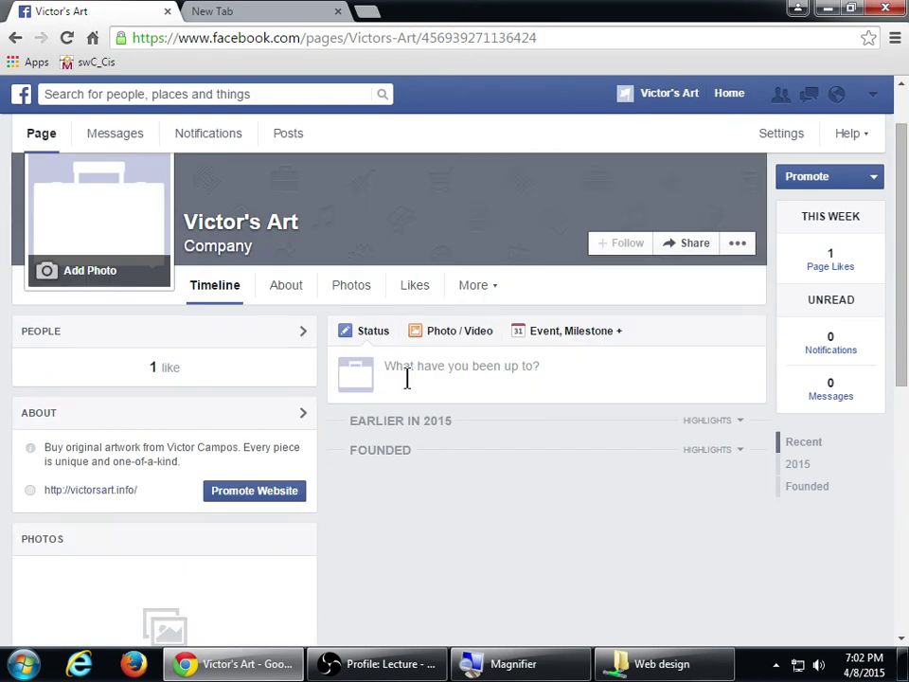
# Visit the Home feed as Victor's Art and return to the Victor's Art page to look over its timeline.
pyautogui.click(43, 142)
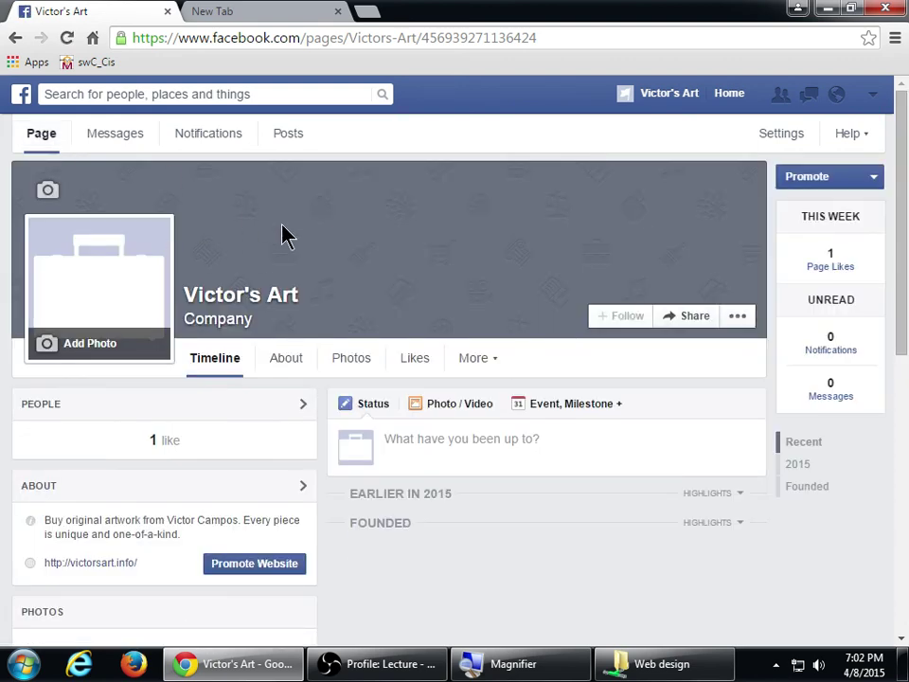
pyautogui.click(726, 95)
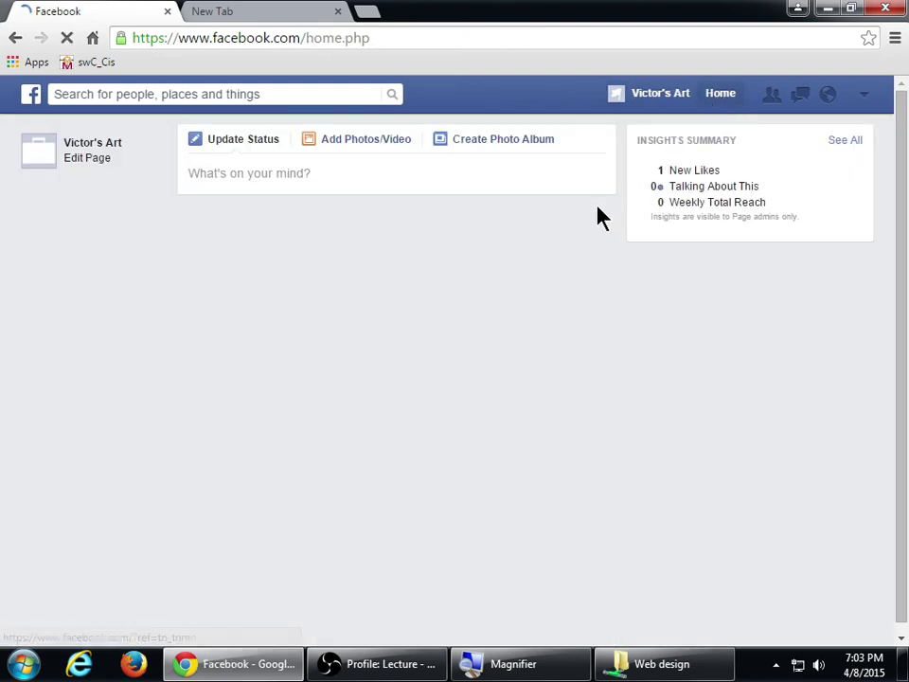
pyautogui.click(664, 95)
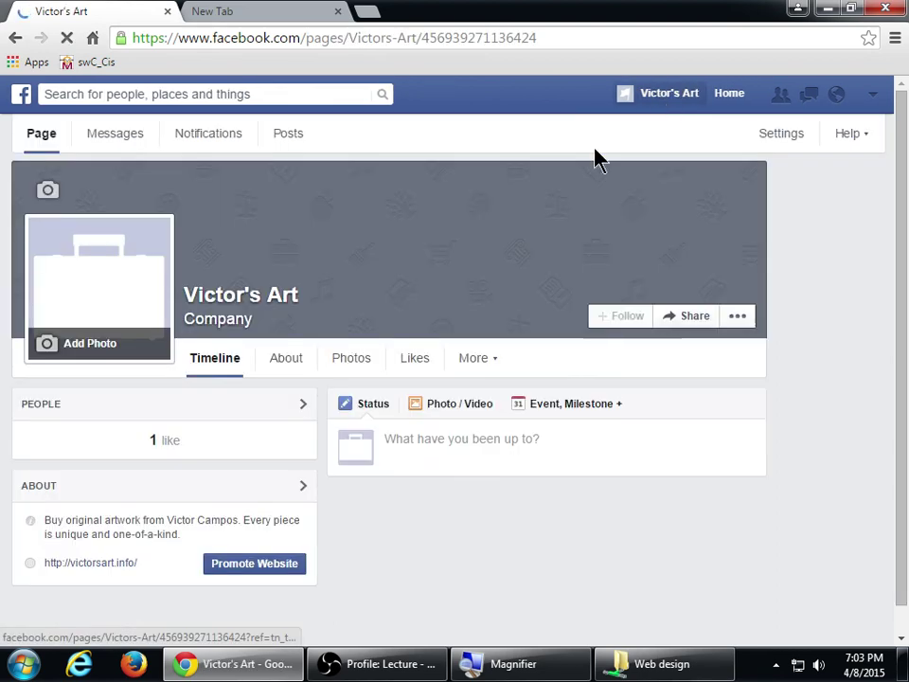
pyautogui.scroll(-3, 238, 437)
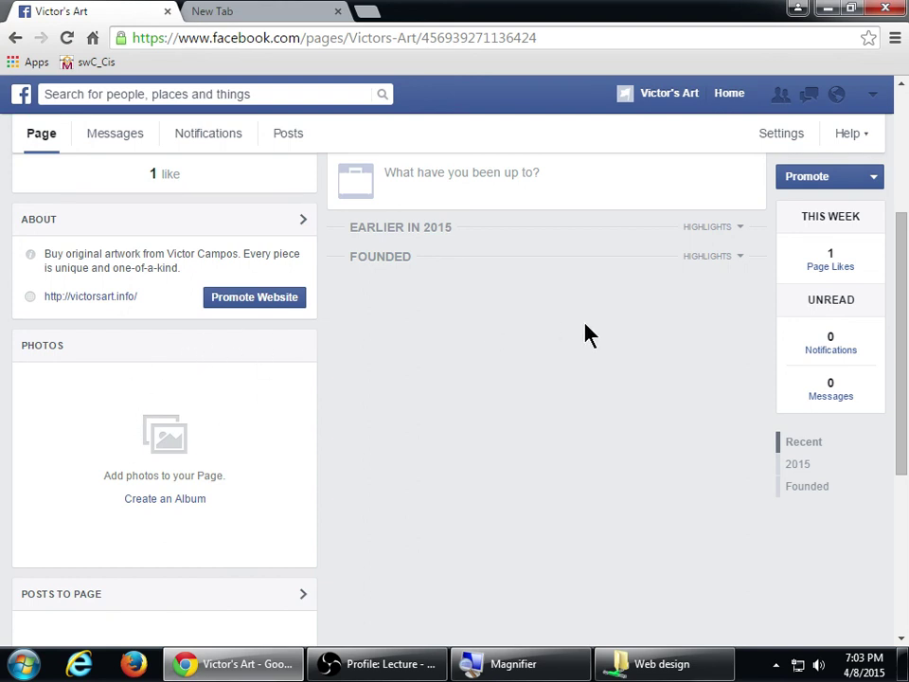
pyautogui.scroll(3, 584, 331)
# Switch to using Facebook as the personal profile and open the Victor's Art page by searching for "victor's".
pyautogui.click(874, 102)
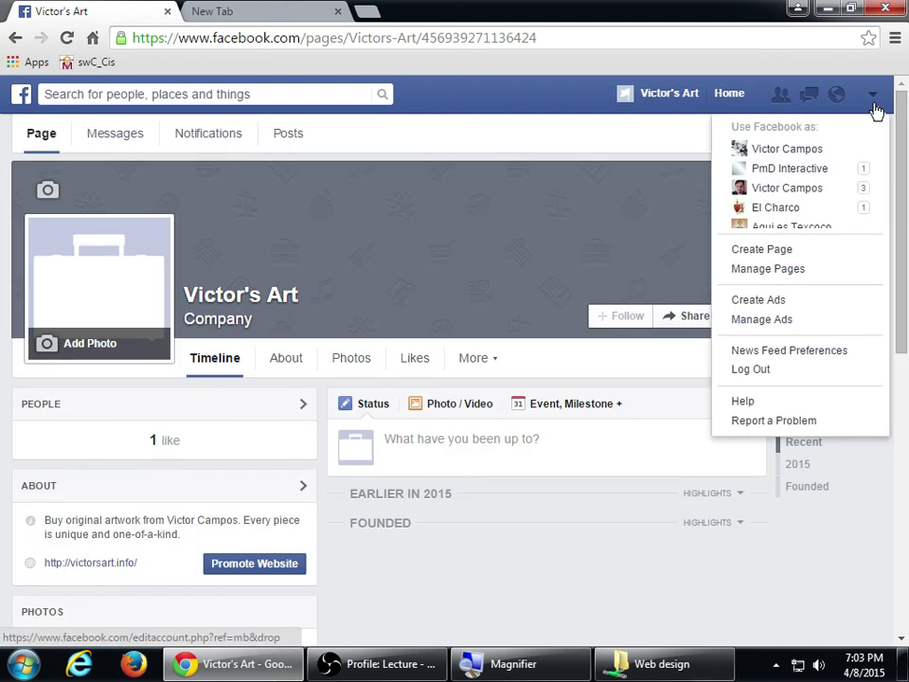
pyautogui.click(815, 150)
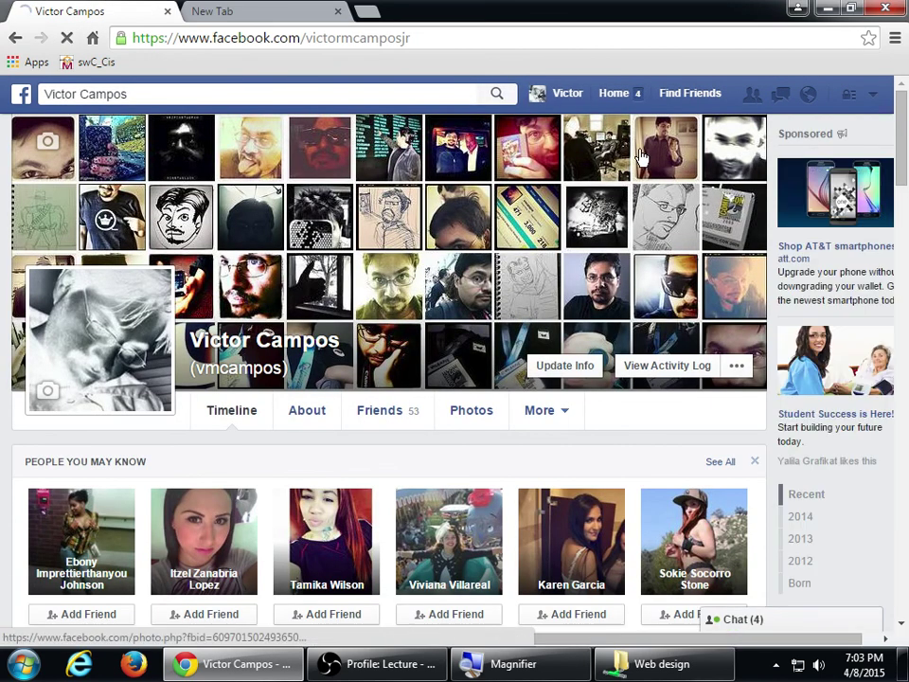
pyautogui.click(222, 92)
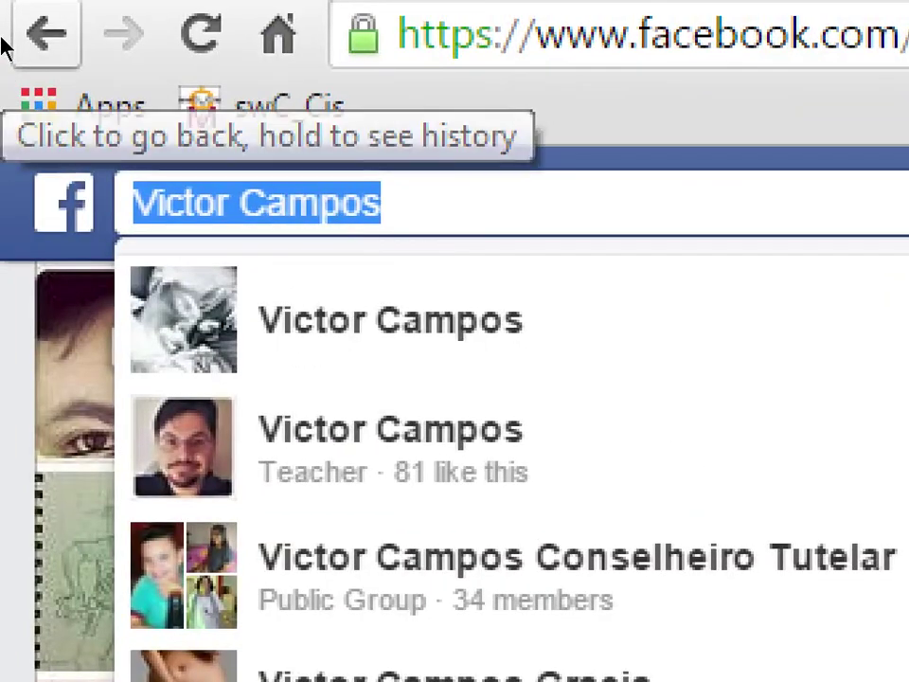
pyautogui.write('vic')
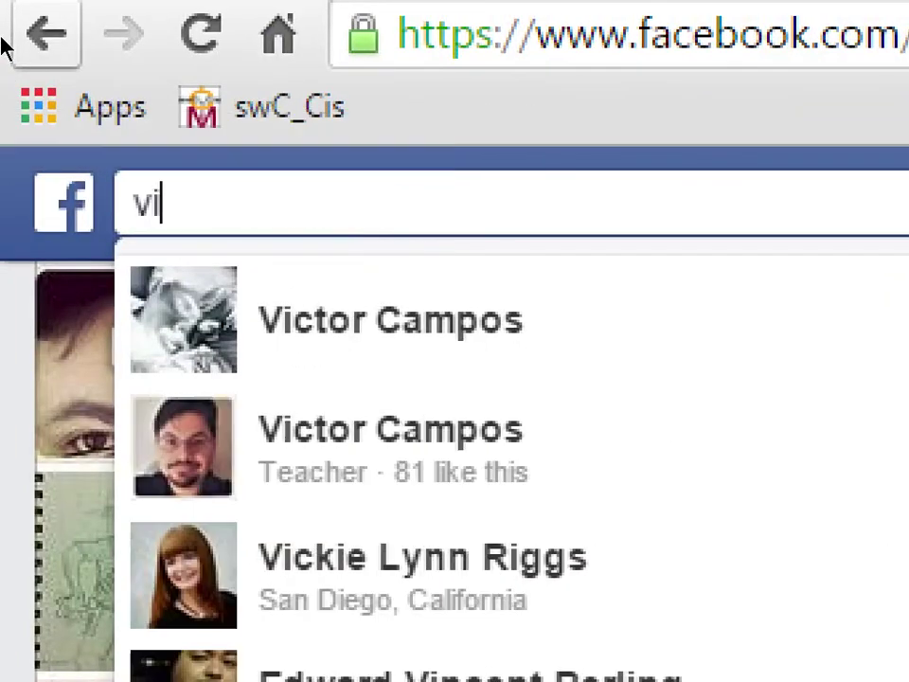
pyautogui.write("tor's ba")
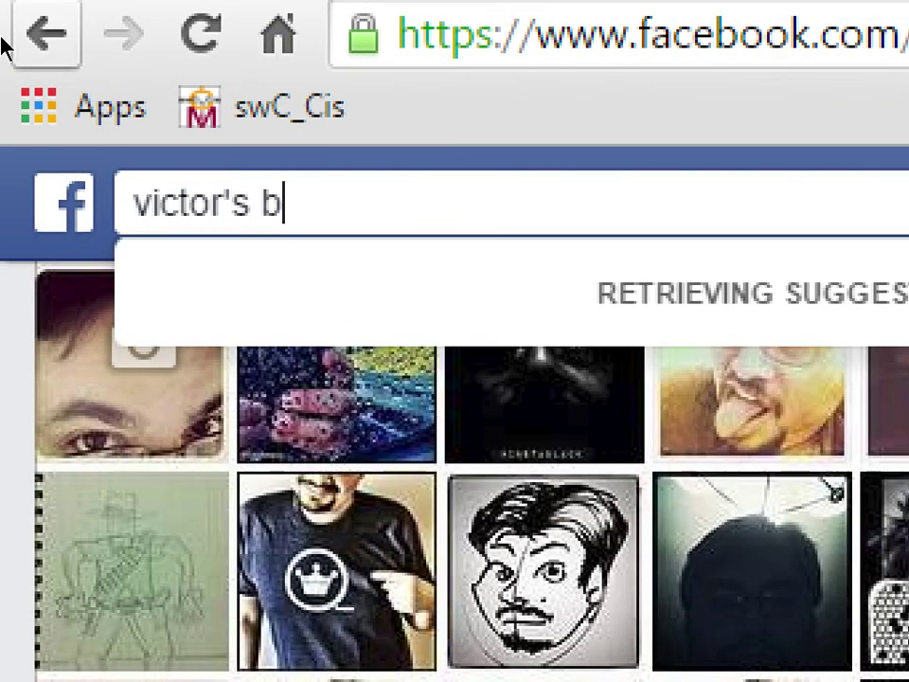
pyautogui.press('BackSpace')
pyautogui.press('BackSpace')
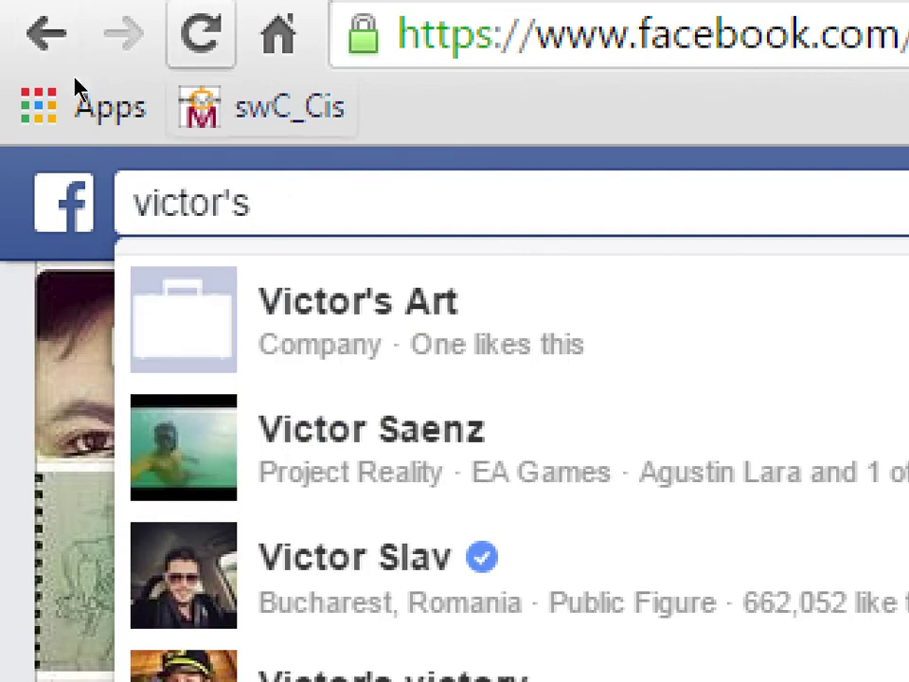
pyautogui.press('Down')
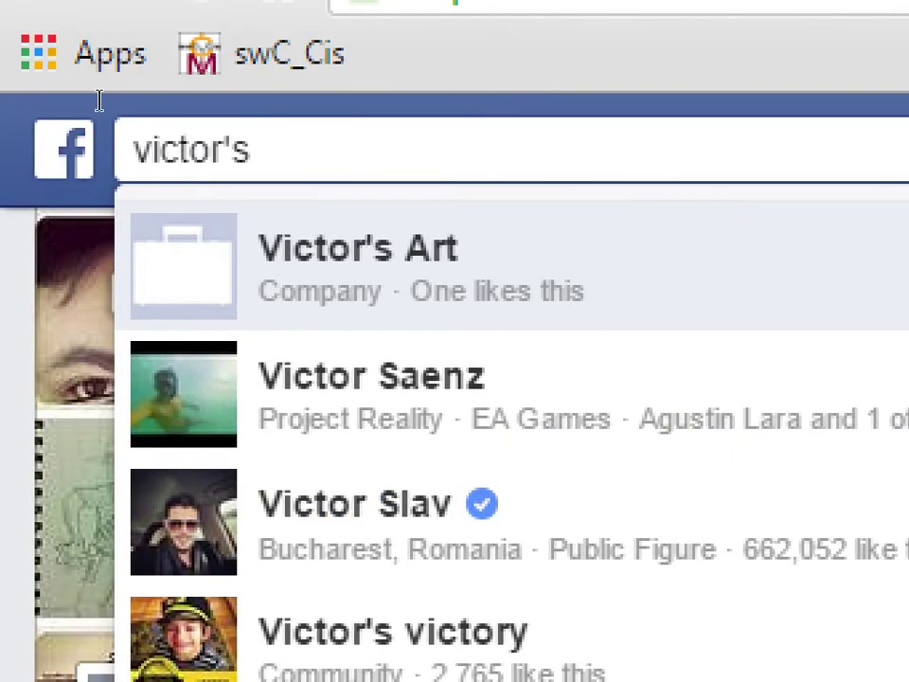
pyautogui.press('Return')
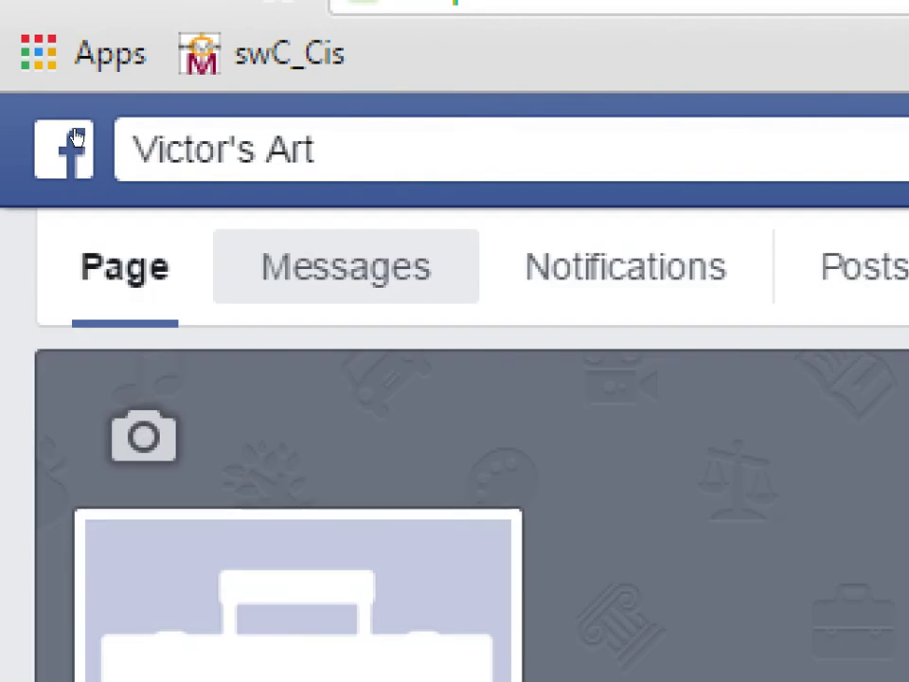
# Check the search suggestions for "Victor's Art" and close them.
pyautogui.moveTo(314, 150); pyautogui.dragTo(105, 91)
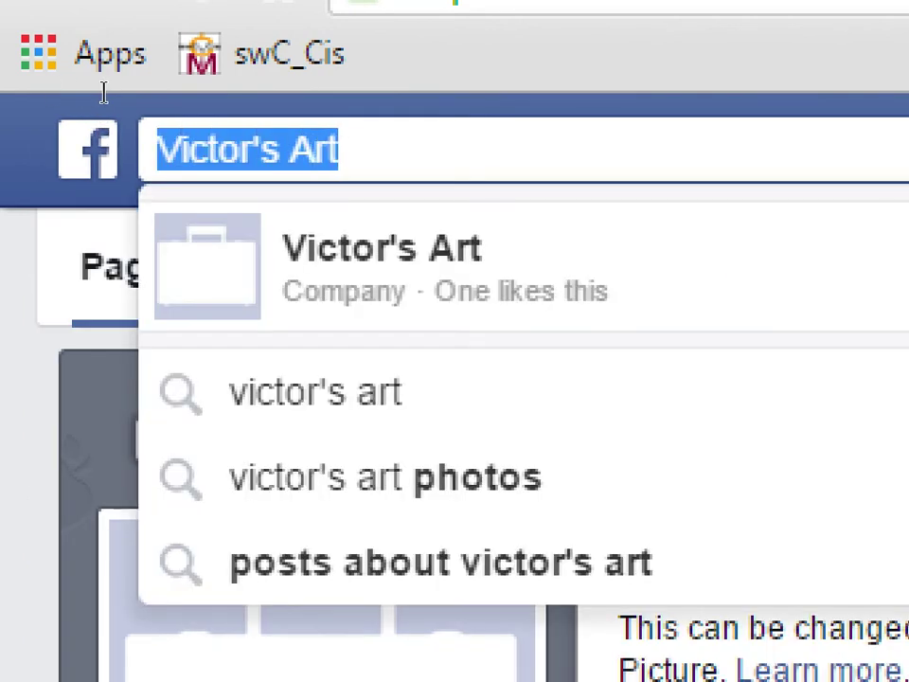
pyautogui.press('End')
pyautogui.click(18, 111)
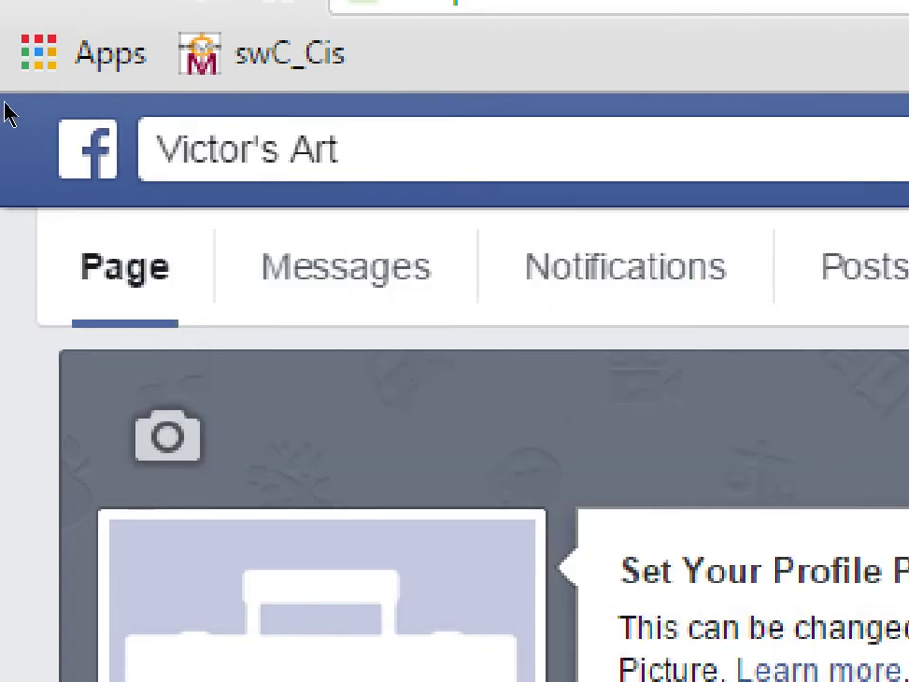